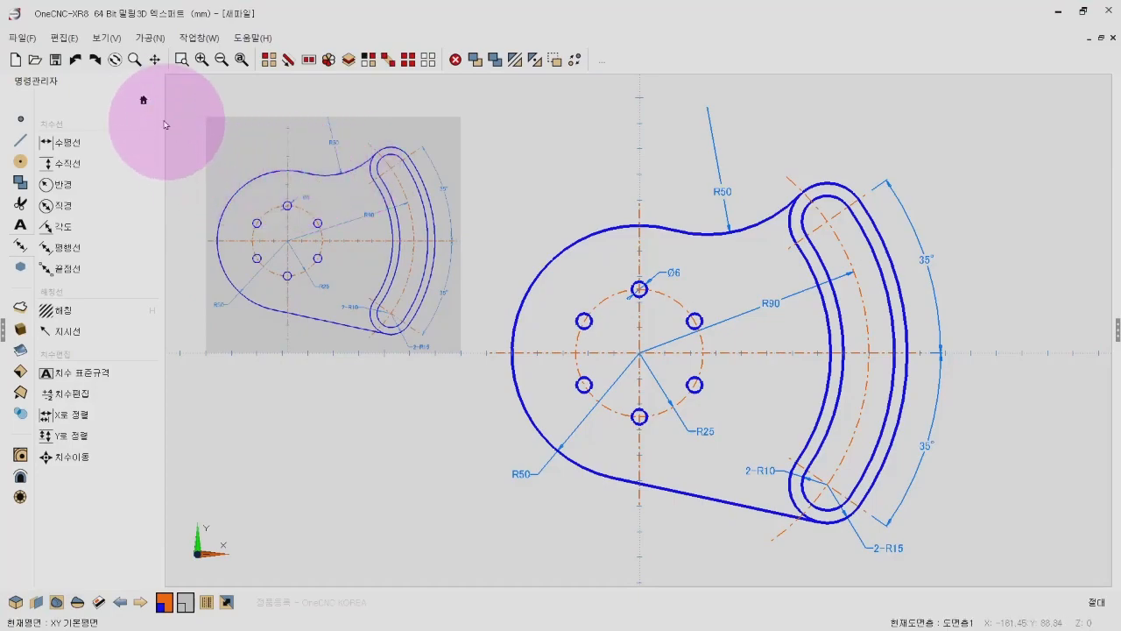
Step: Turn off the display of the reference drawing image in the image outline extraction settings
click(144, 100)
click(35, 266)
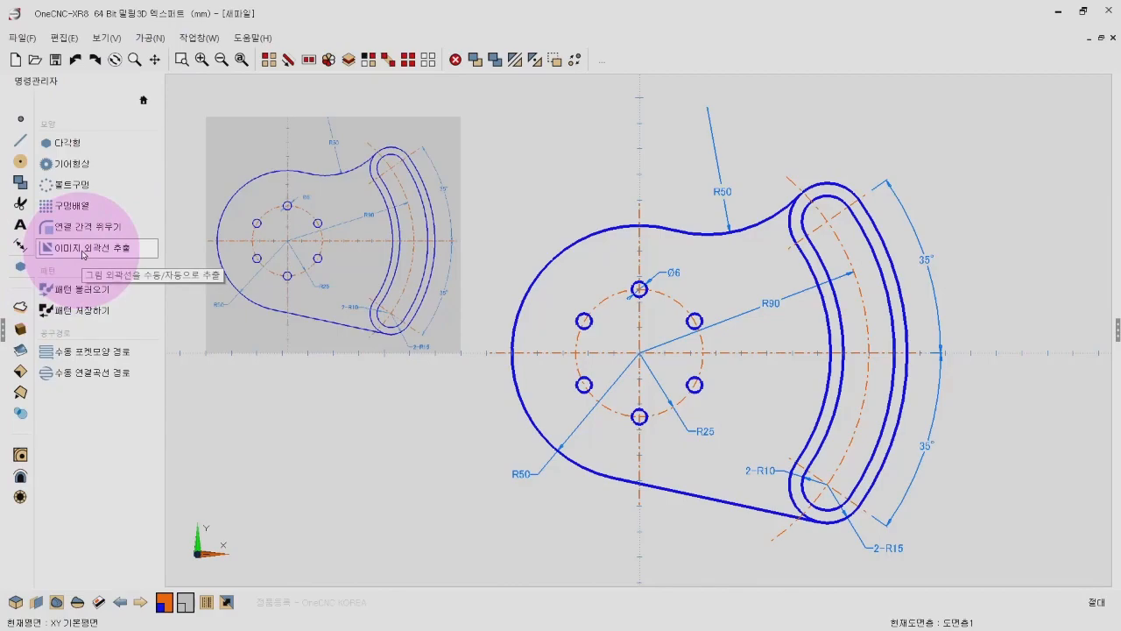
click(83, 254)
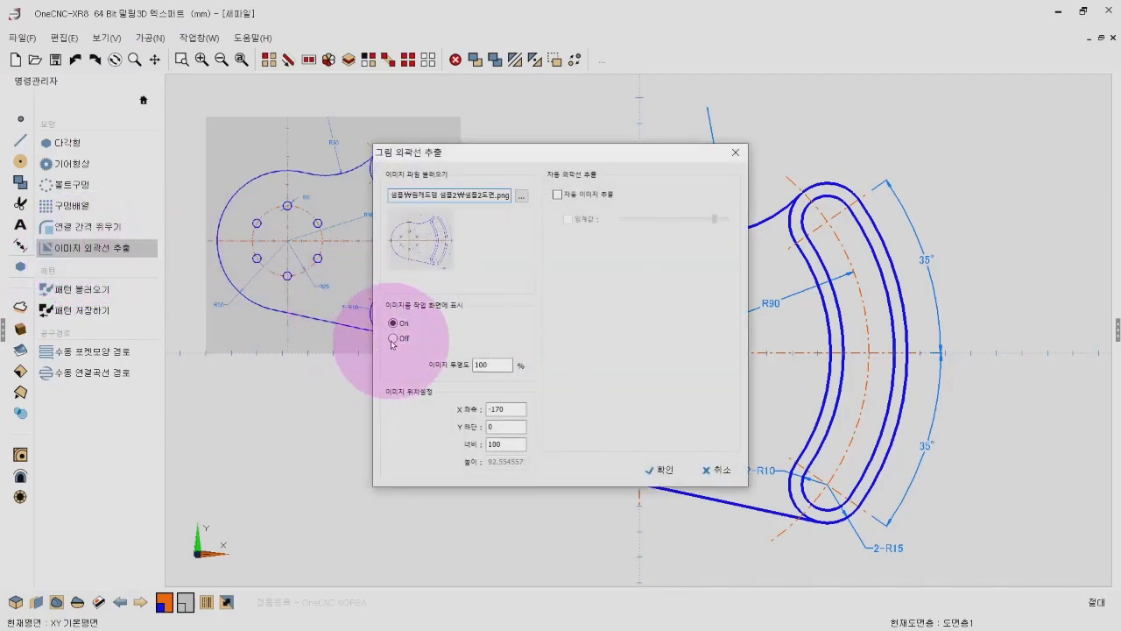
click(661, 470)
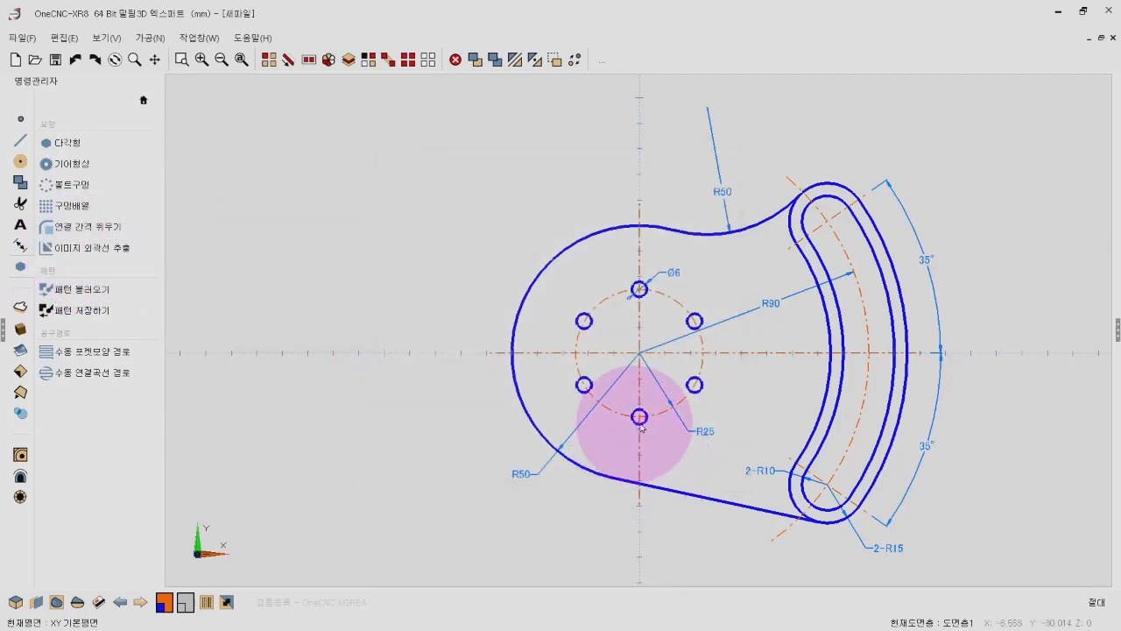
Step: Add two new layers and rename 도면층2 as 치수
middle_drag(681, 390, 532, 378)
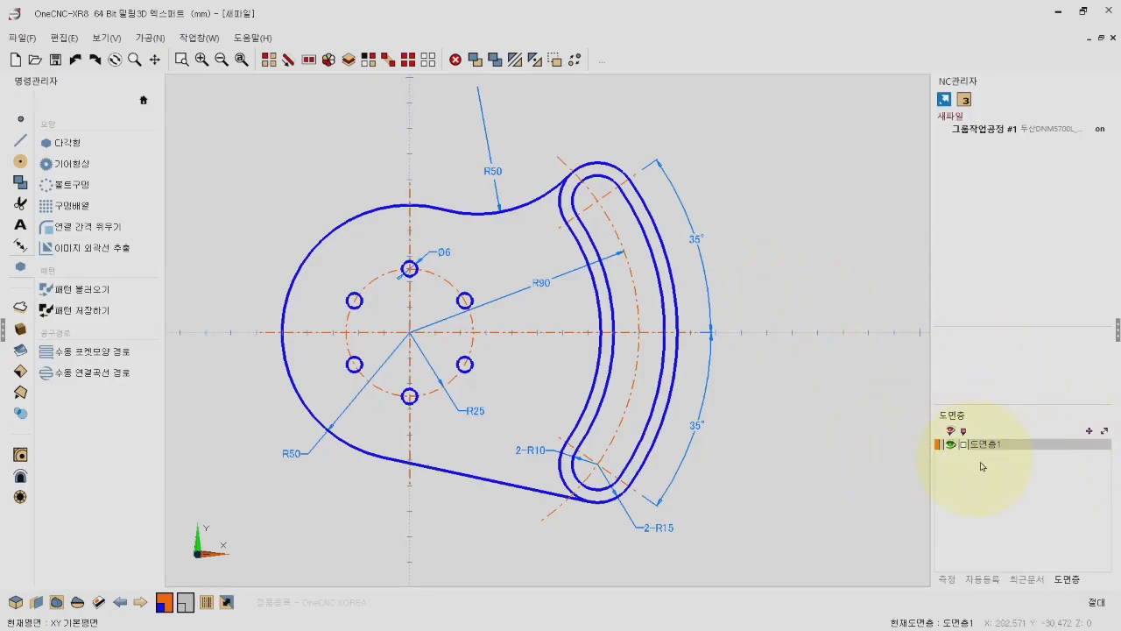
click(1089, 431)
click(1091, 431)
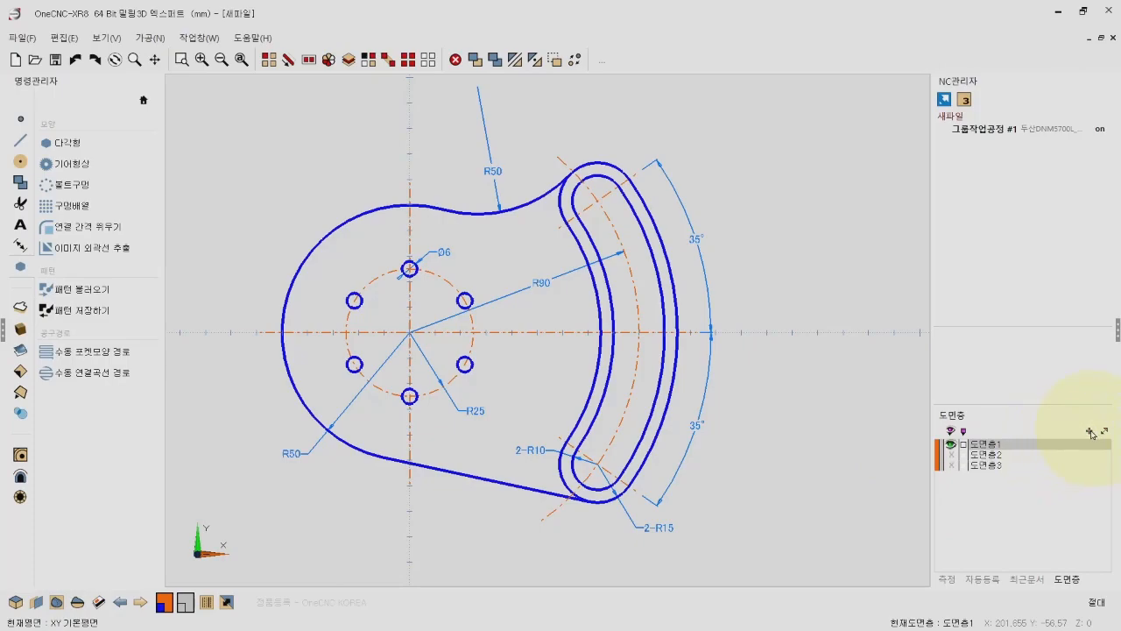
double_click(987, 454)
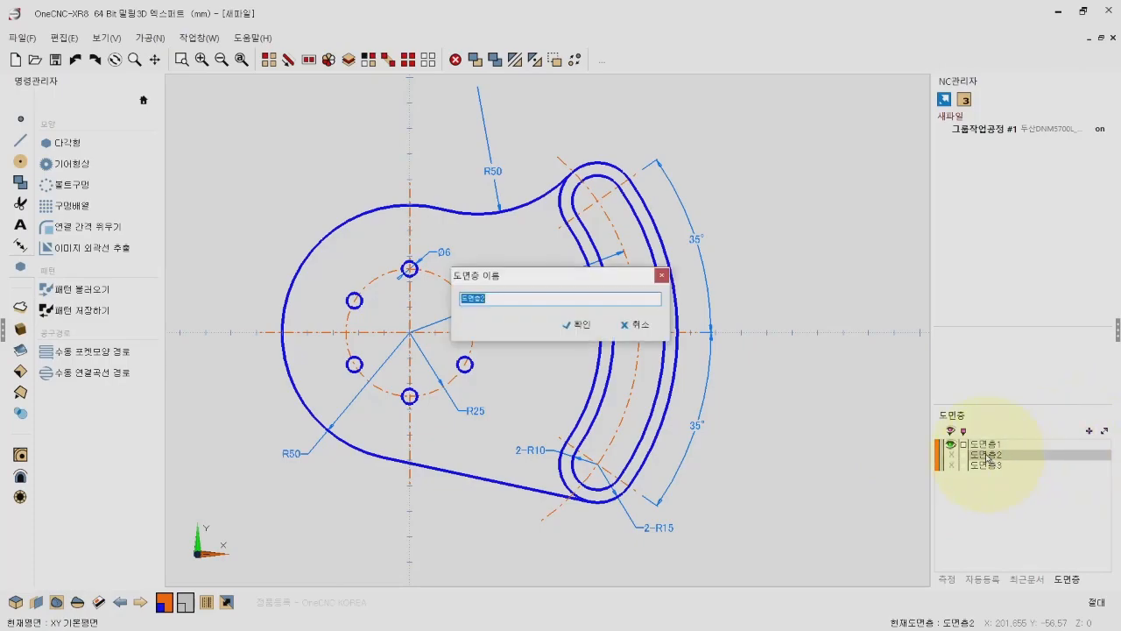
text(d)
text(어)
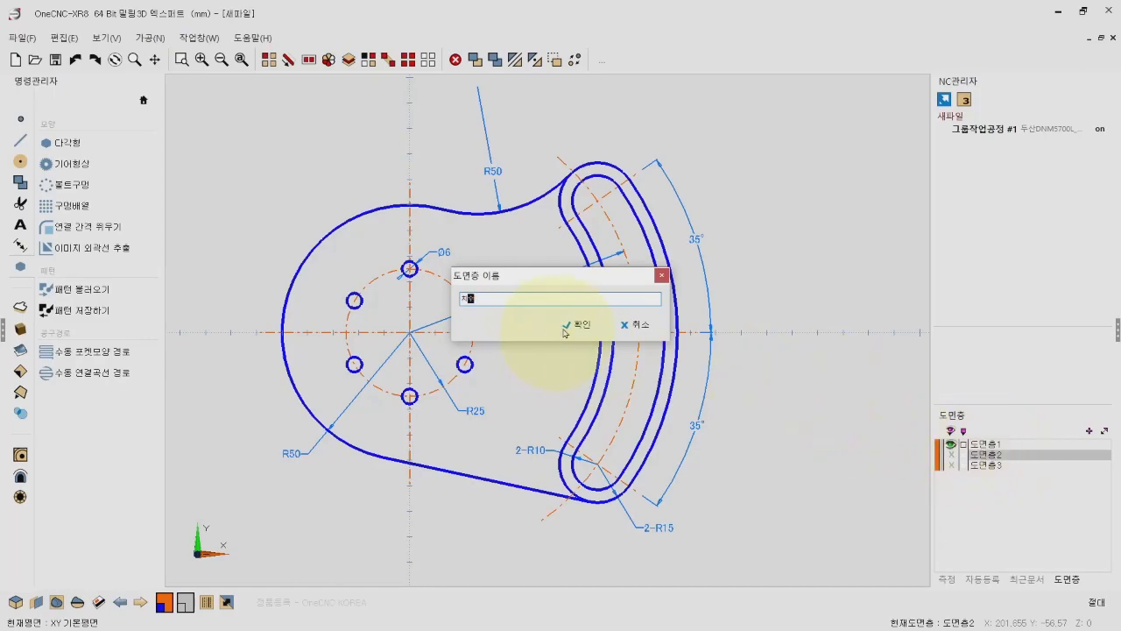
click(573, 323)
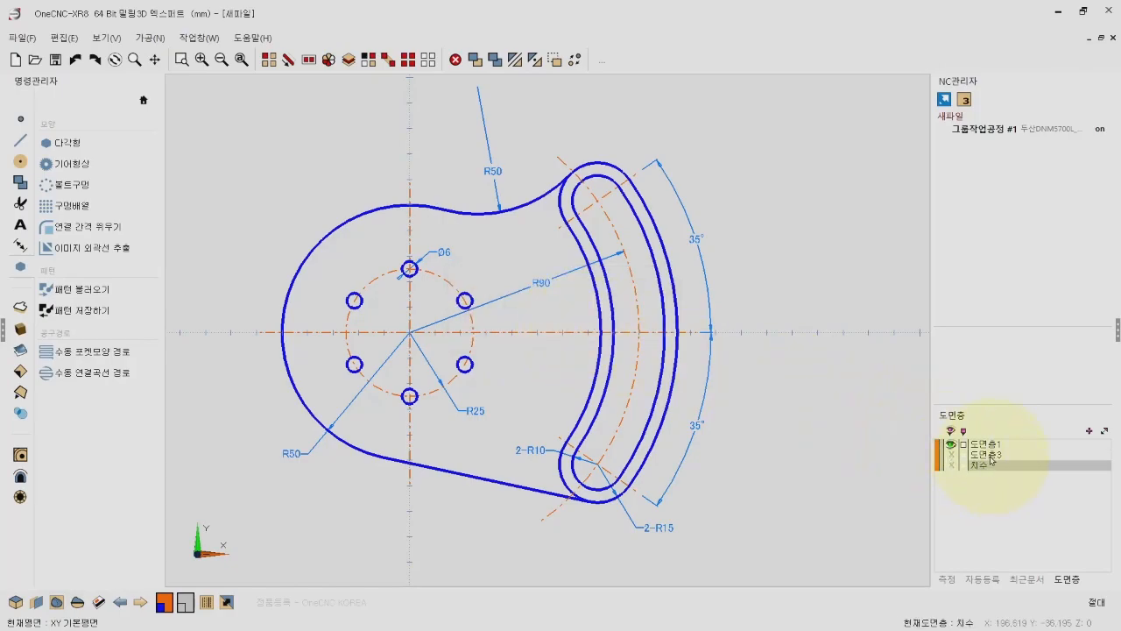
Step: Rename the layer 도면층3 as 모델
double_click(988, 454)
text(도)
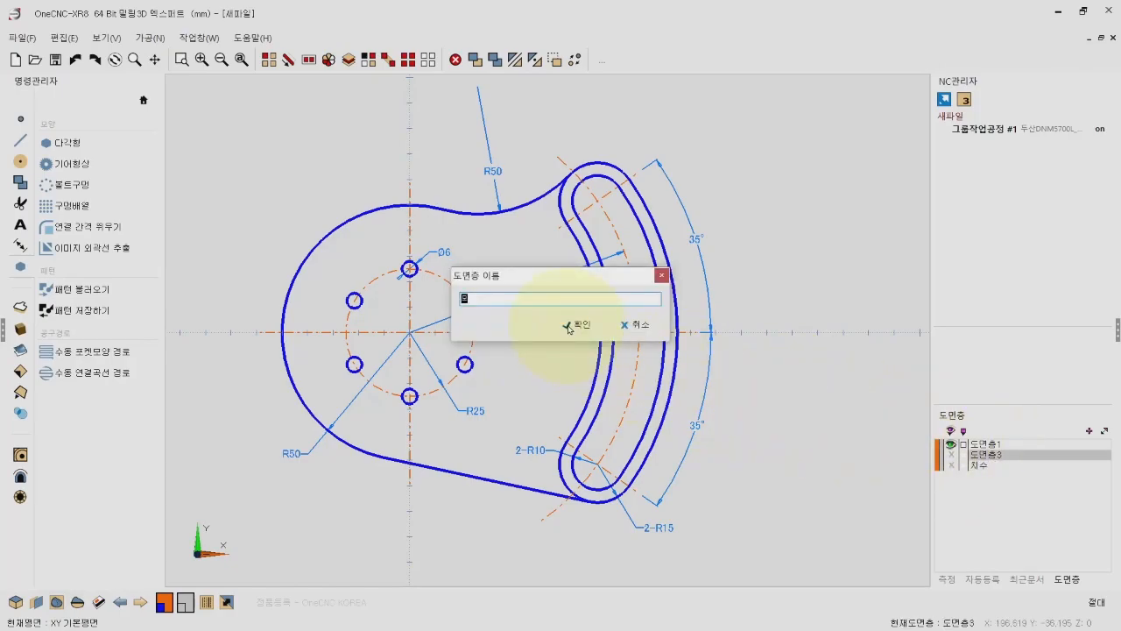
text(델)
click(576, 324)
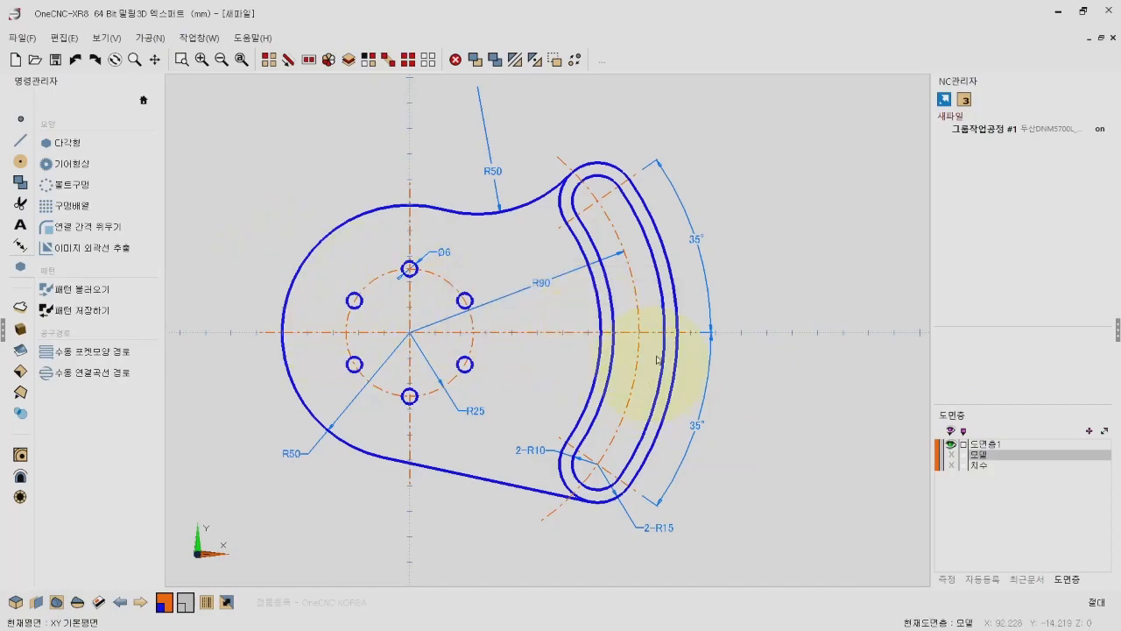
Step: Select all text and dimension objects in the drawing with the smart multi-select filter by object type
scroll(537, 375, down, 1)
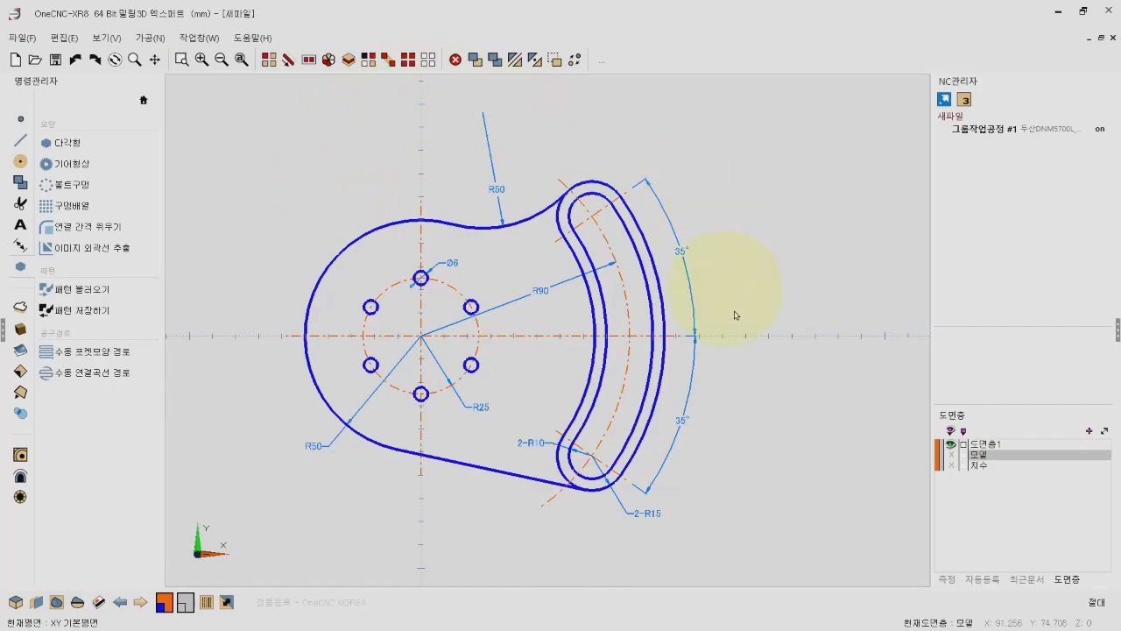
scroll(514, 357, up, 1)
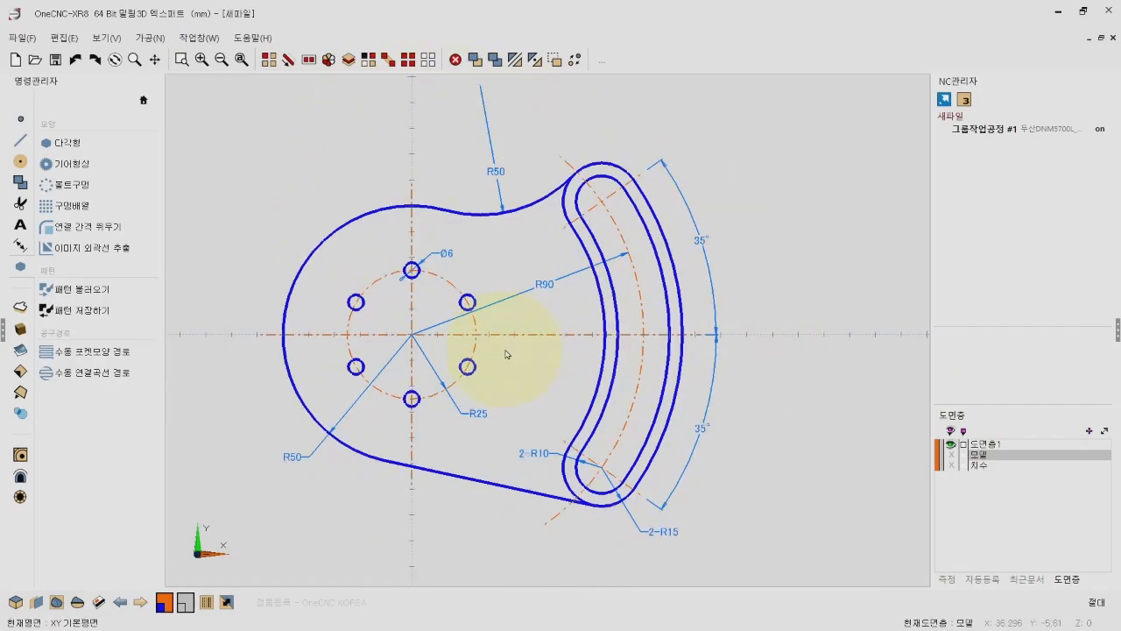
click(327, 59)
drag(513, 69, 772, 77)
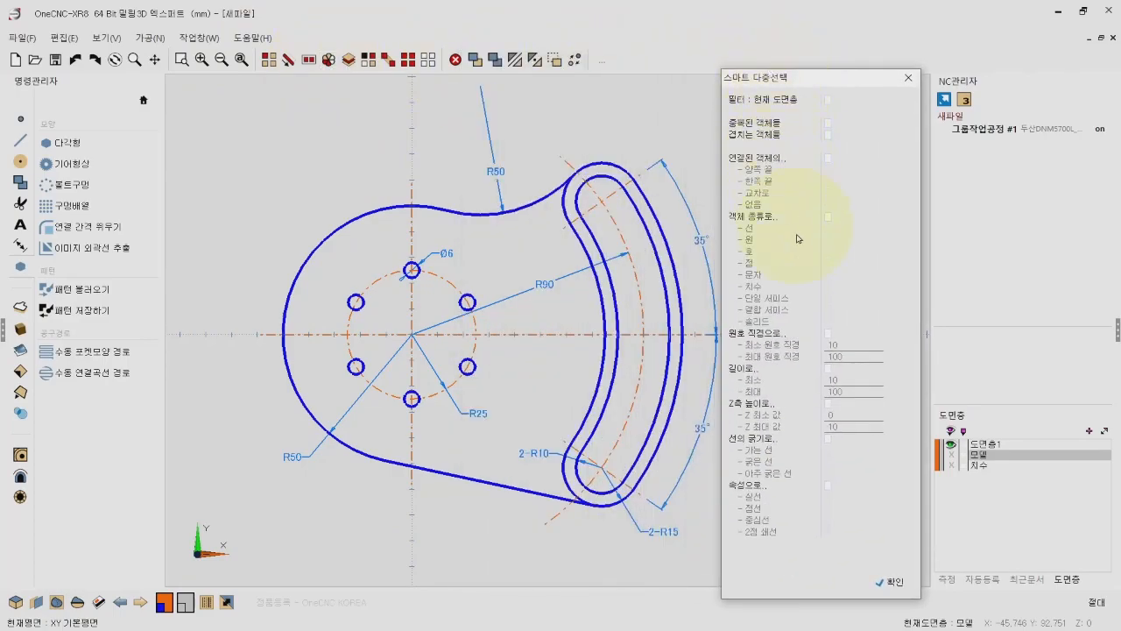
click(827, 217)
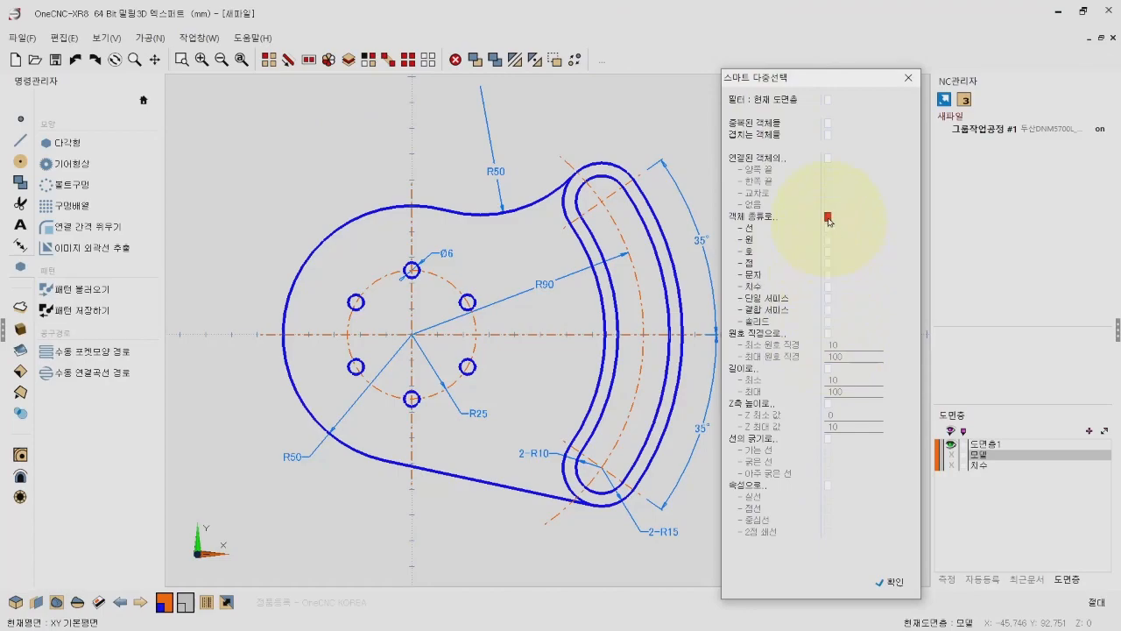
click(827, 286)
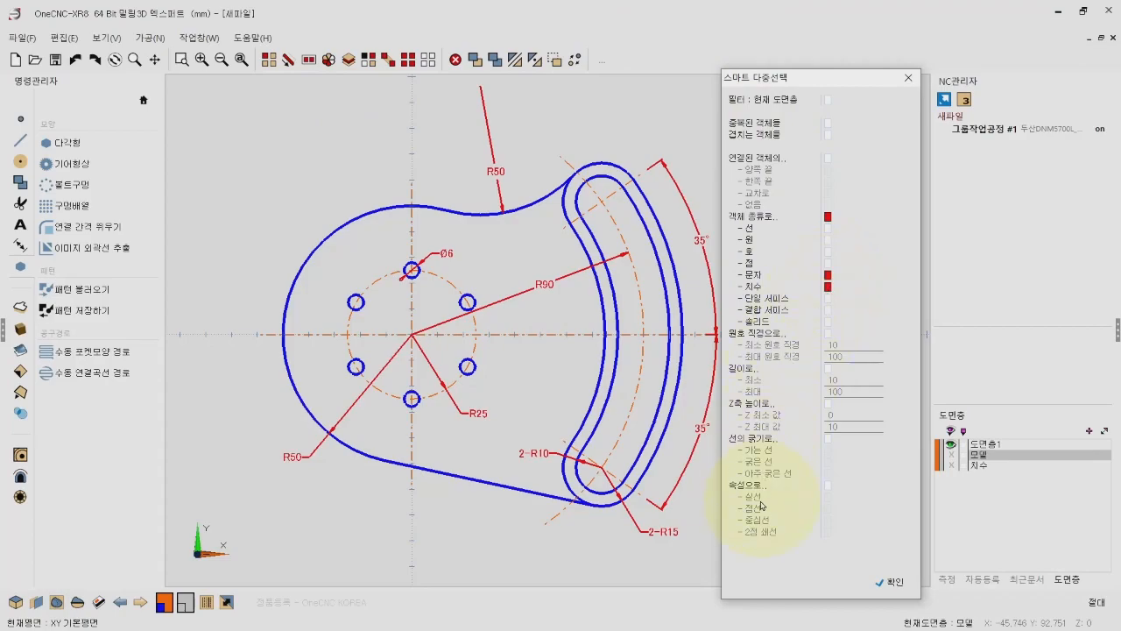
click(827, 485)
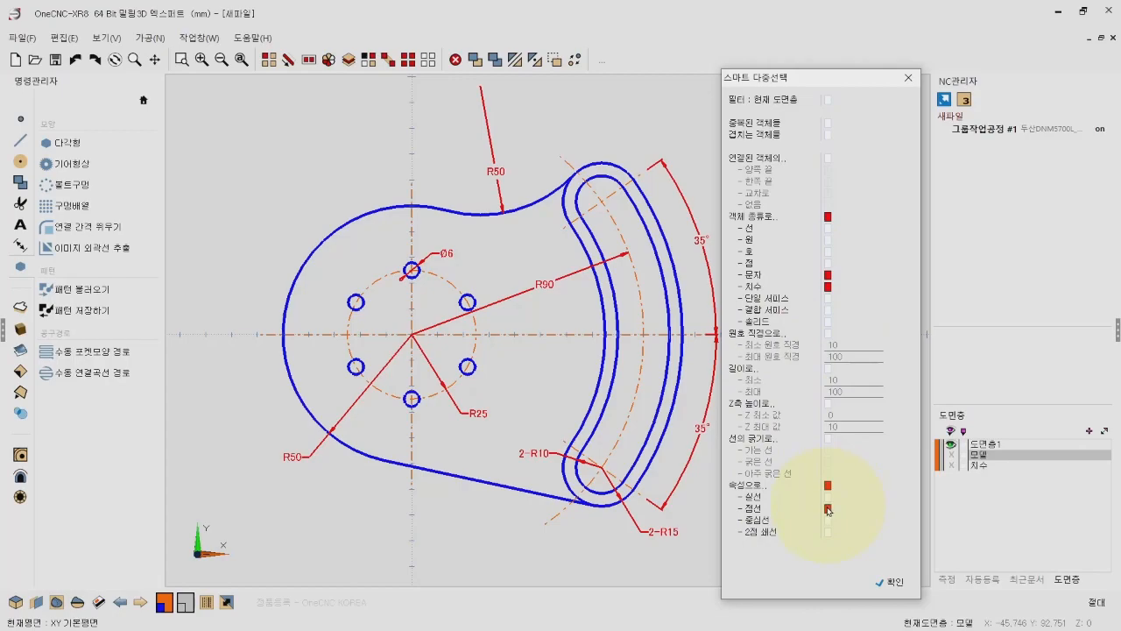
click(893, 582)
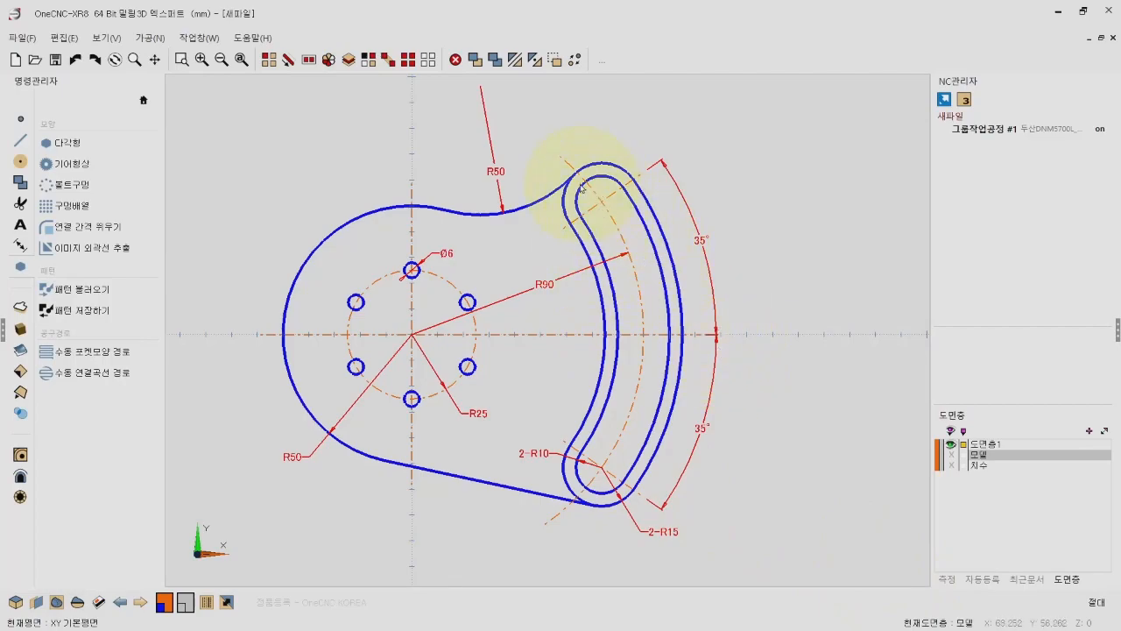
Step: Add all orange centre lines to the selection by choosing their colour
click(372, 61)
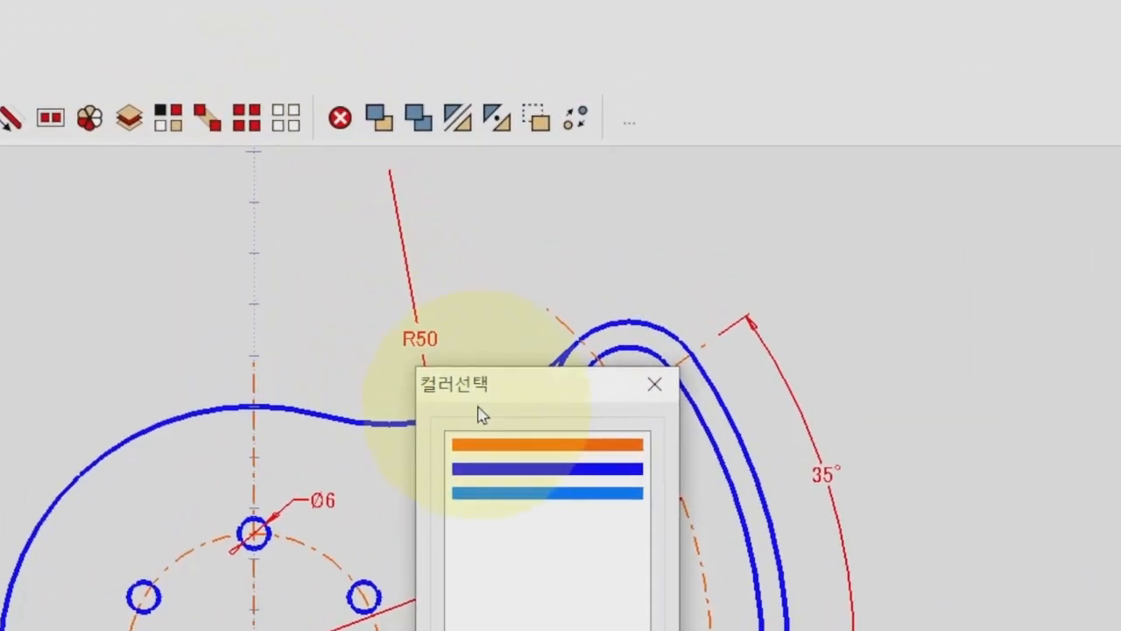
drag(590, 380, 1052, 322)
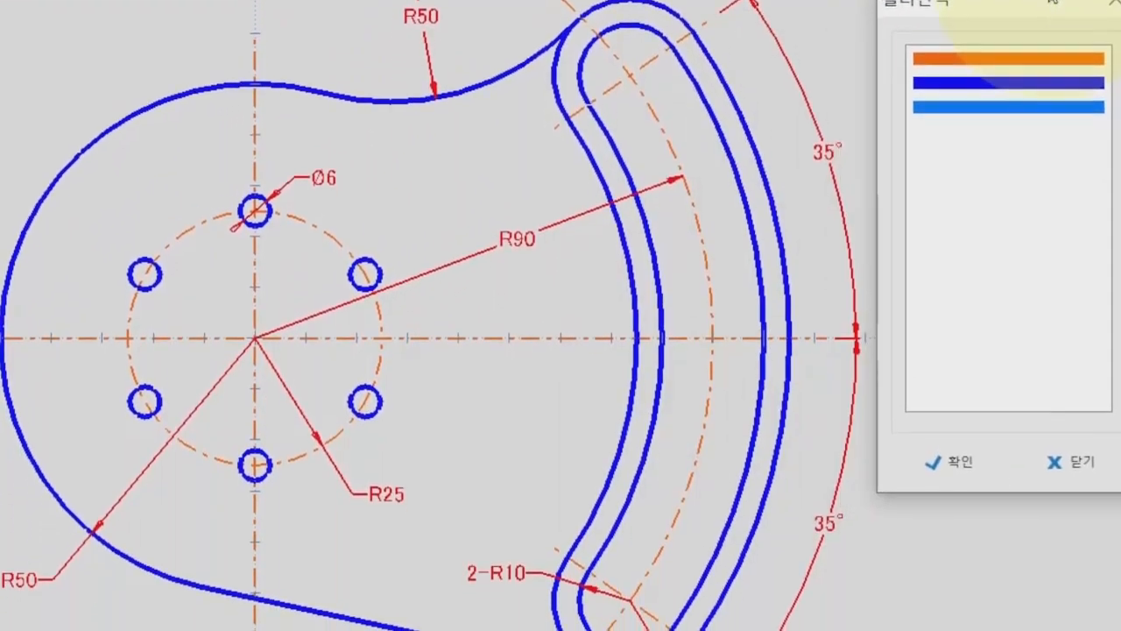
click(1004, 58)
click(964, 462)
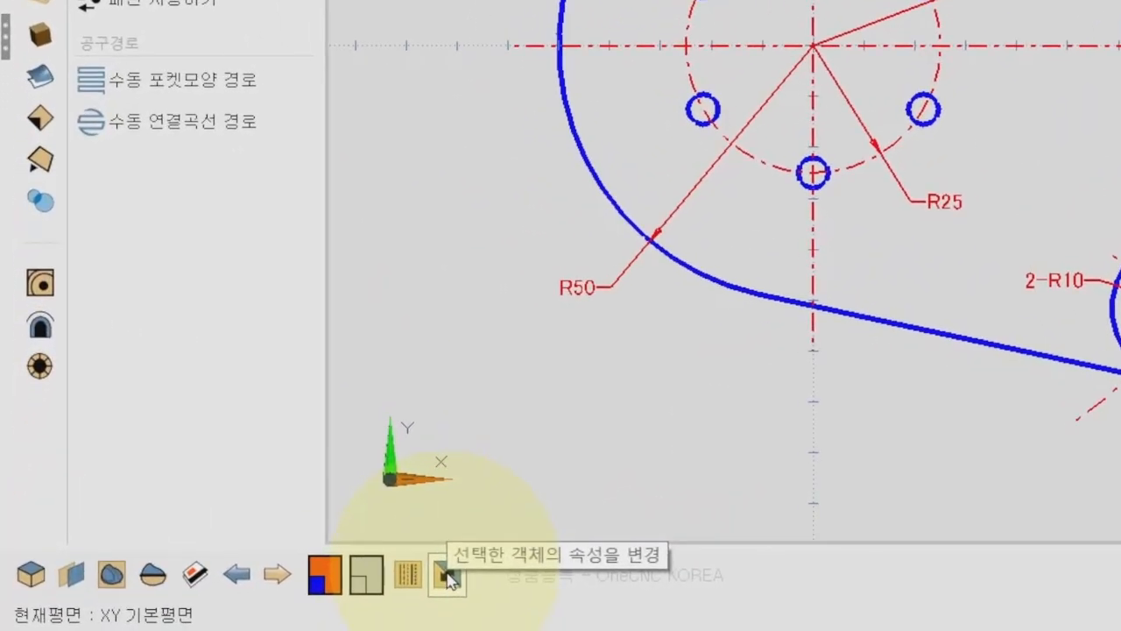
Step: Move the selected dimensions and centre lines to the 치수 layer by changing their properties
click(448, 575)
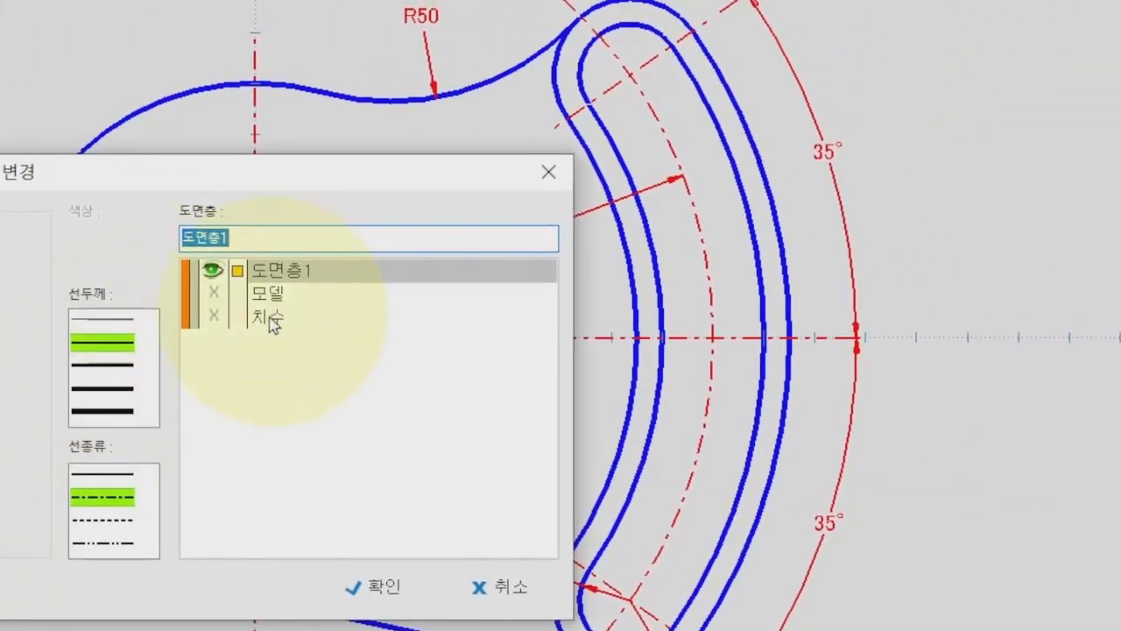
click(272, 320)
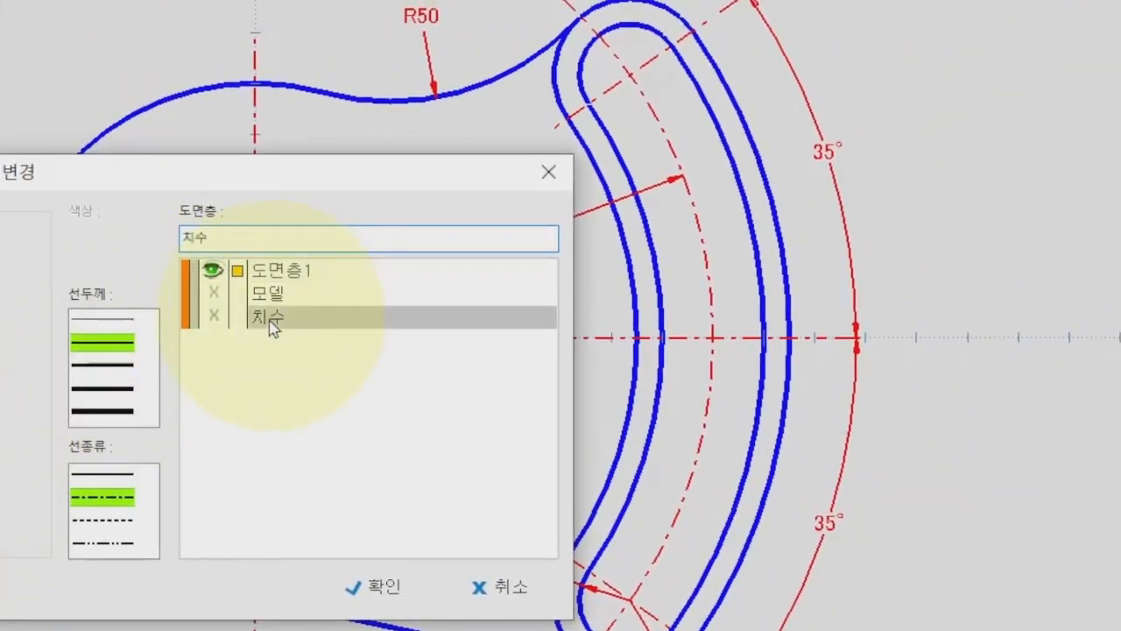
click(373, 589)
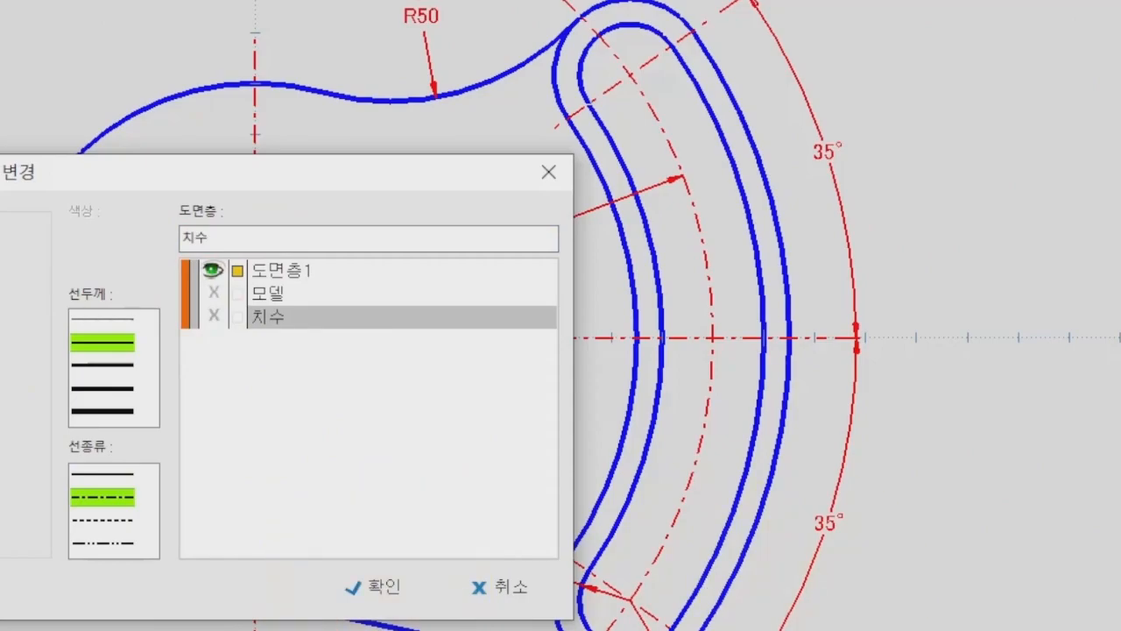
click(376, 586)
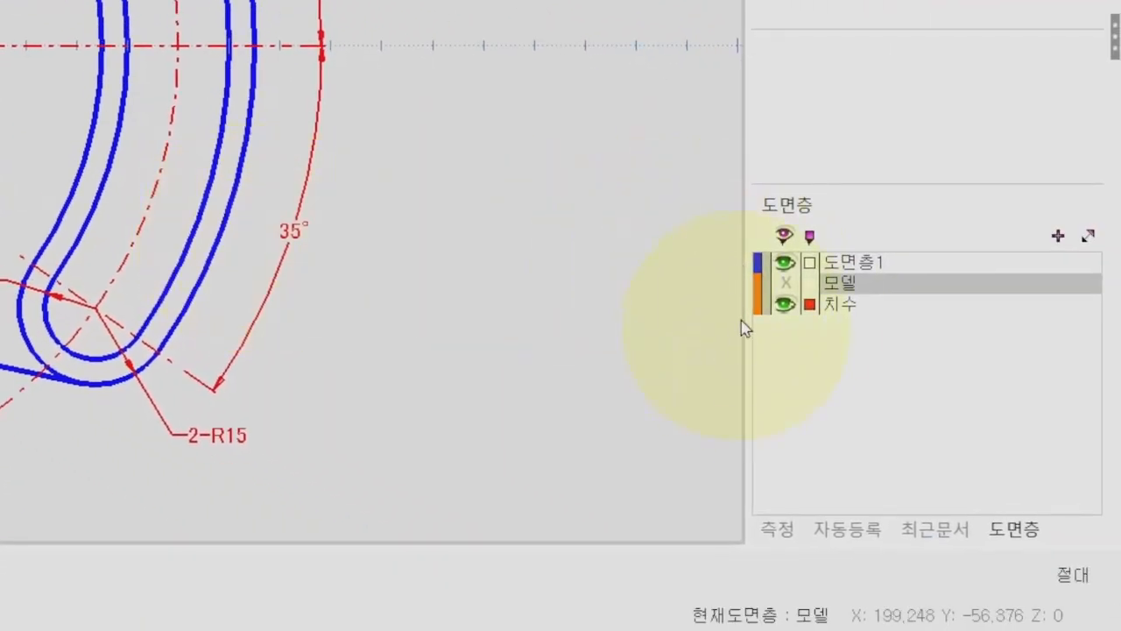
Step: Hide the 치수 layer and set 모델 as the current layer
click(784, 307)
click(783, 307)
click(785, 308)
click(784, 308)
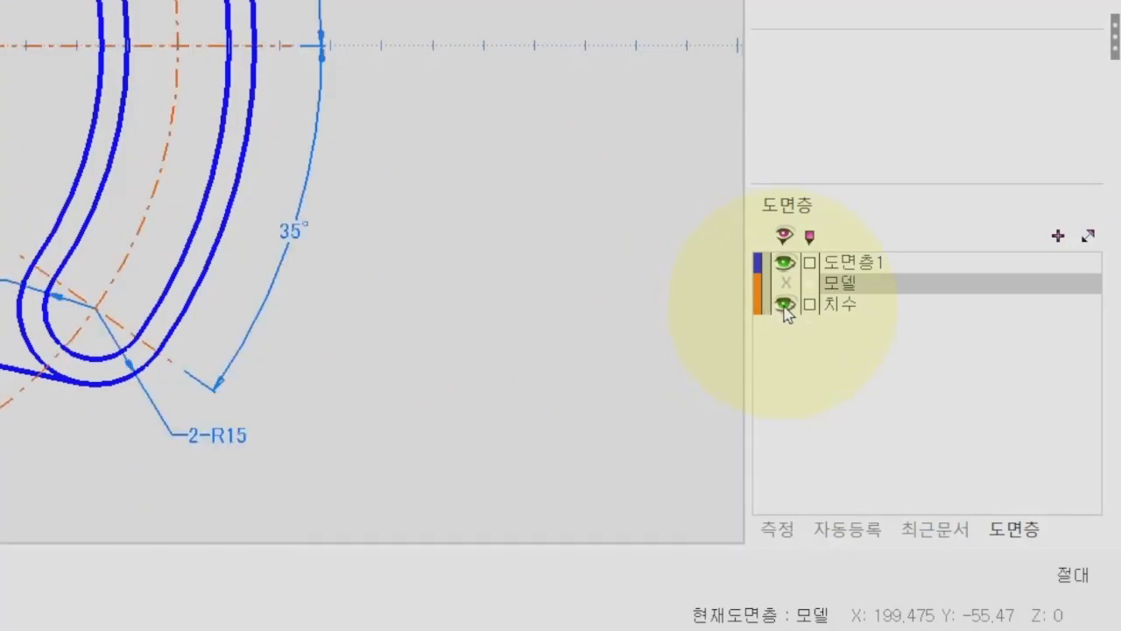
click(785, 308)
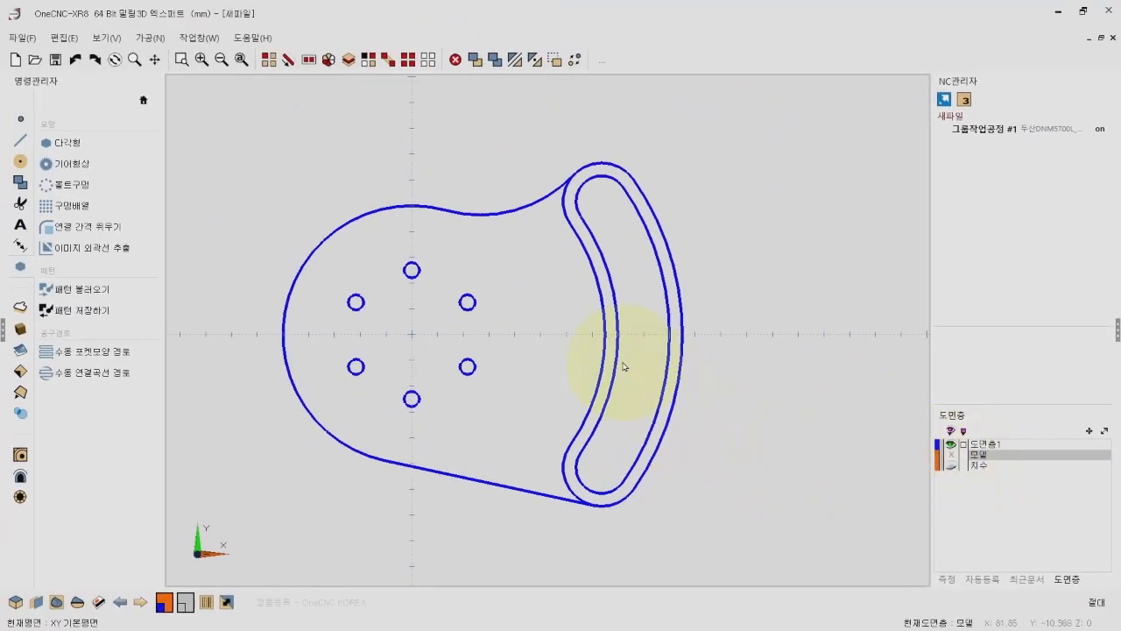
middle_drag(641, 379, 663, 384)
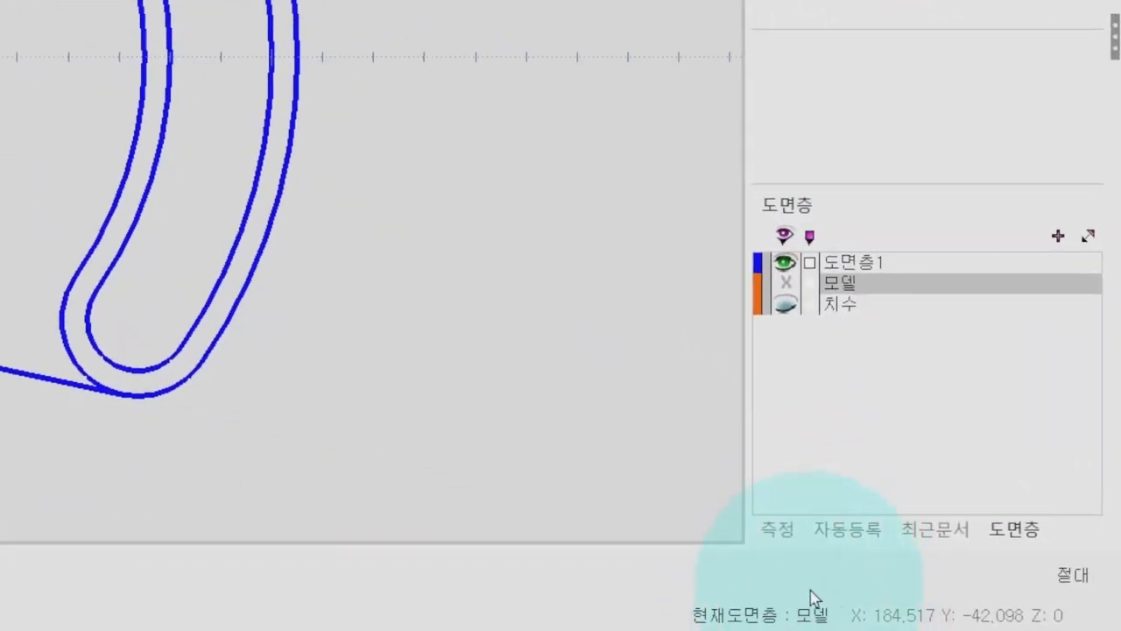
click(842, 263)
click(843, 285)
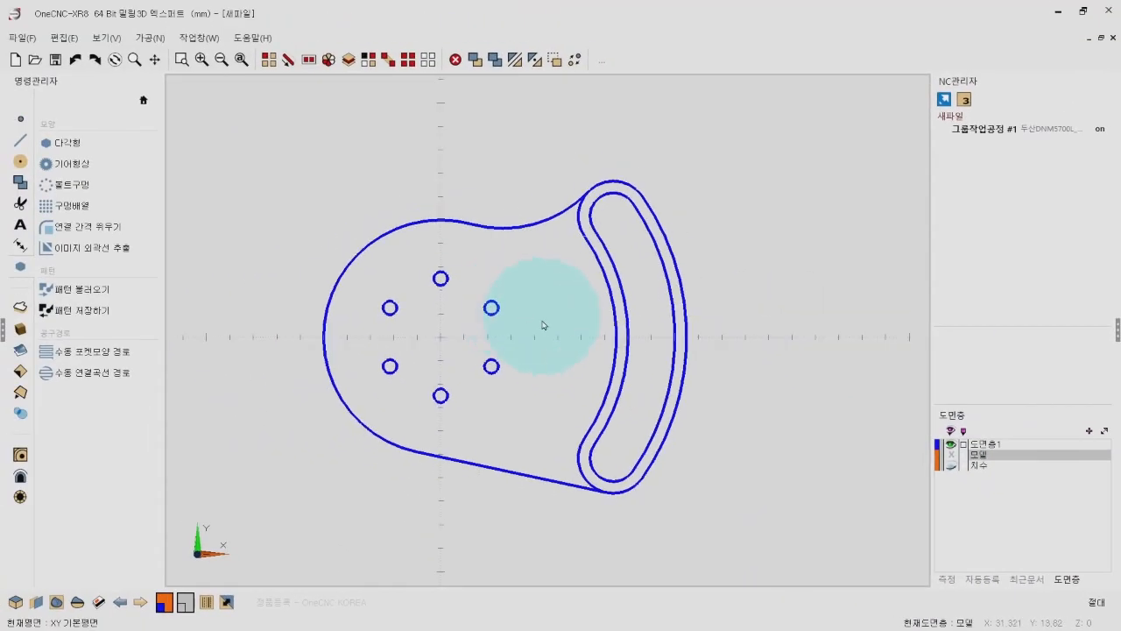
scroll(549, 323, down, 1)
middle_drag(556, 322, 568, 317)
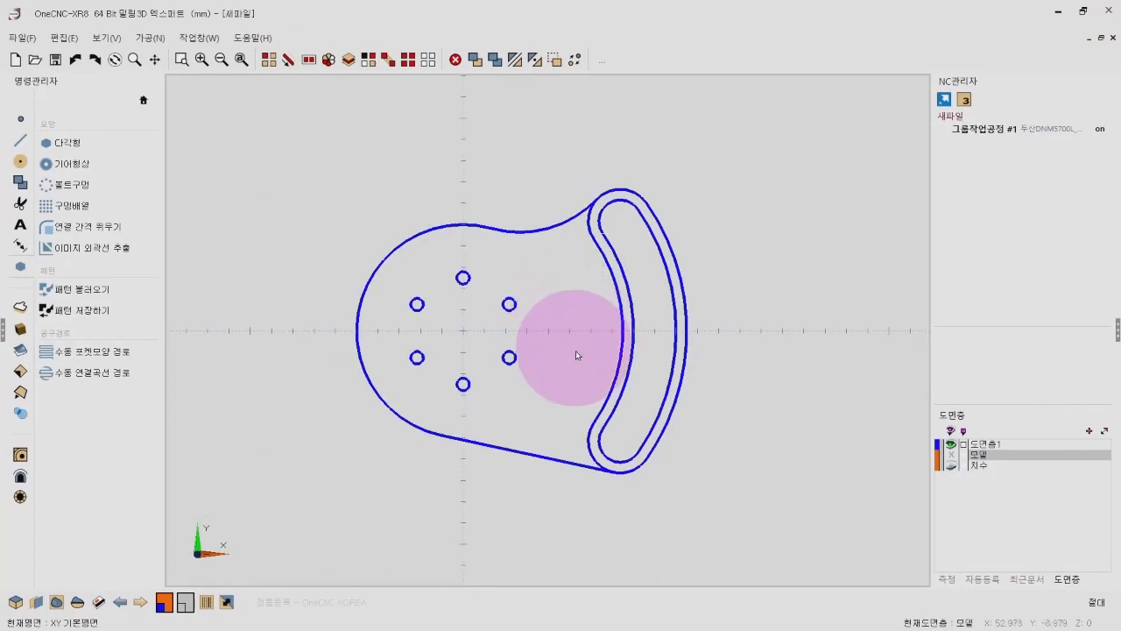
middle_drag(603, 376, 558, 336)
click(143, 99)
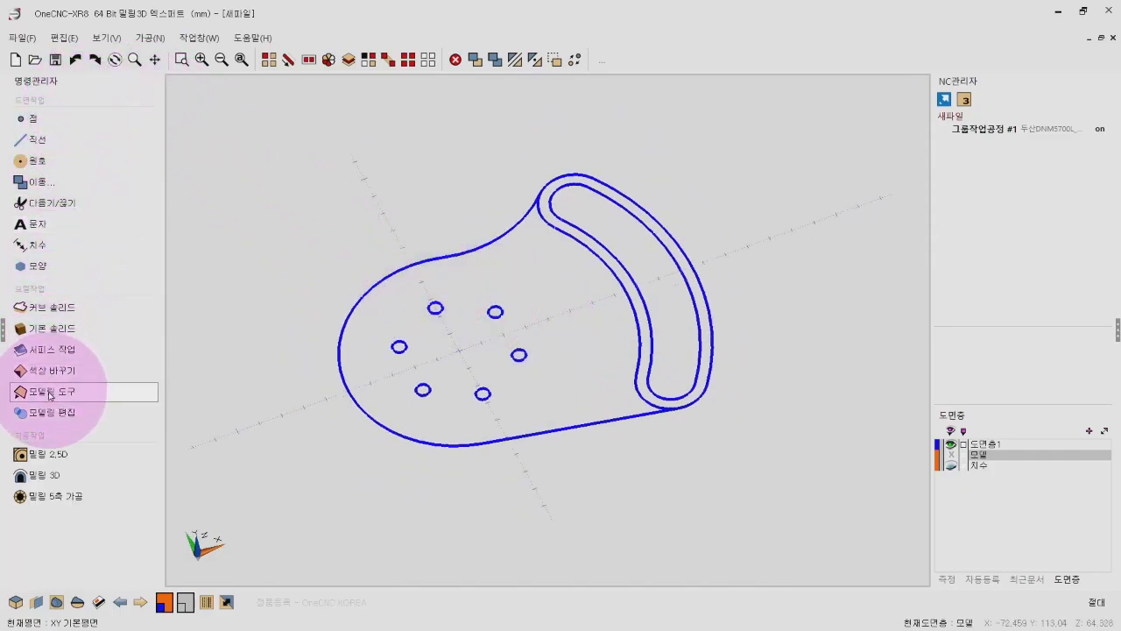
click(49, 308)
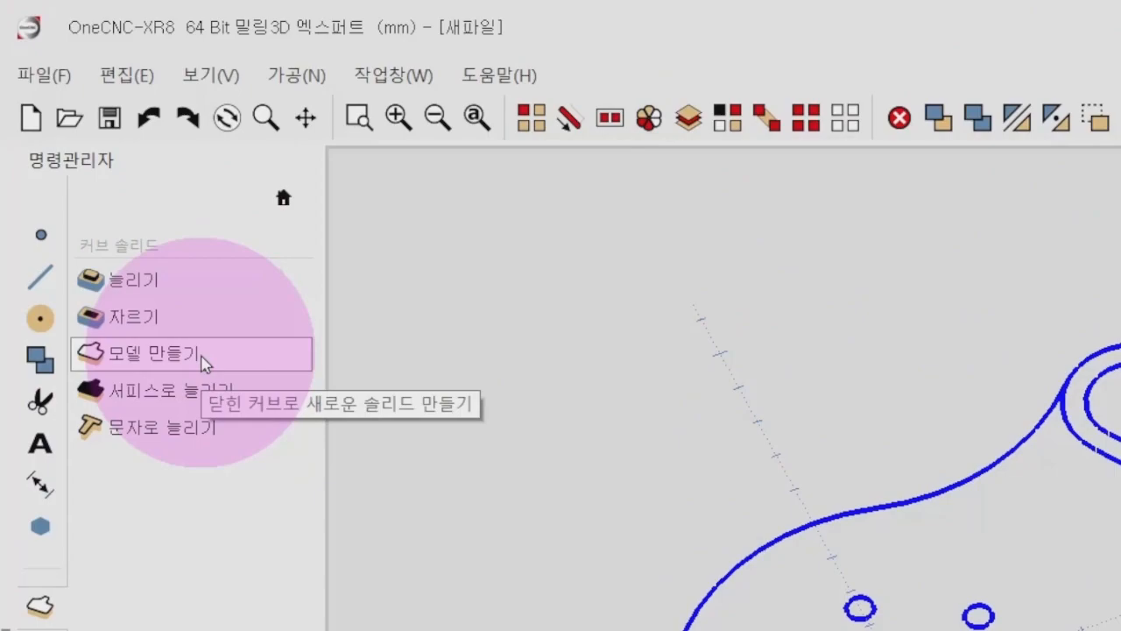
click(204, 362)
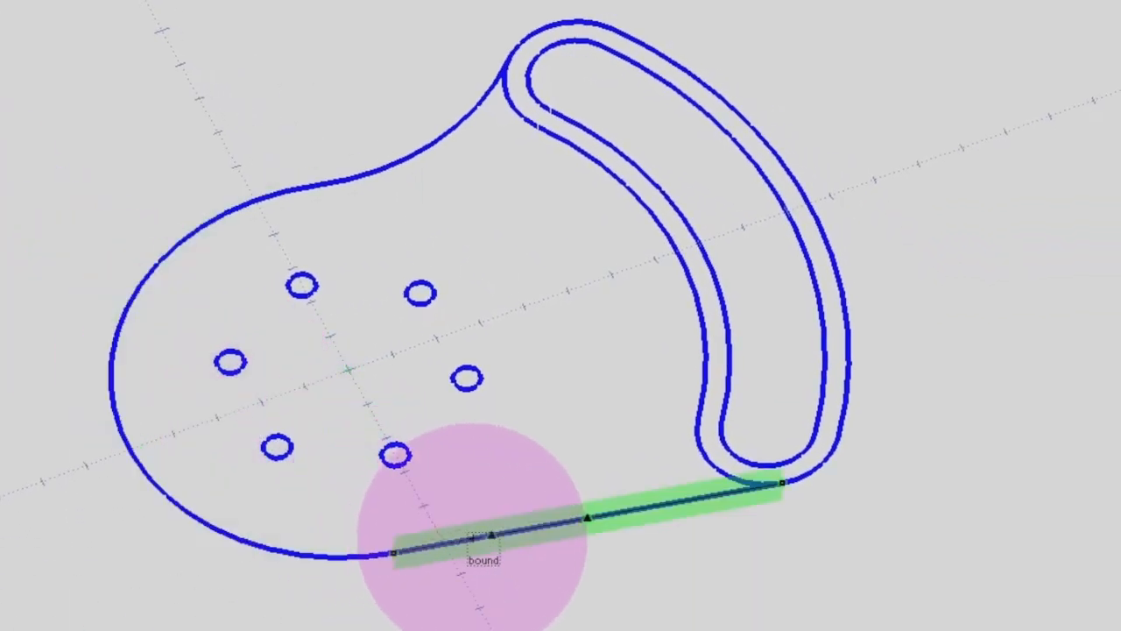
click(473, 538)
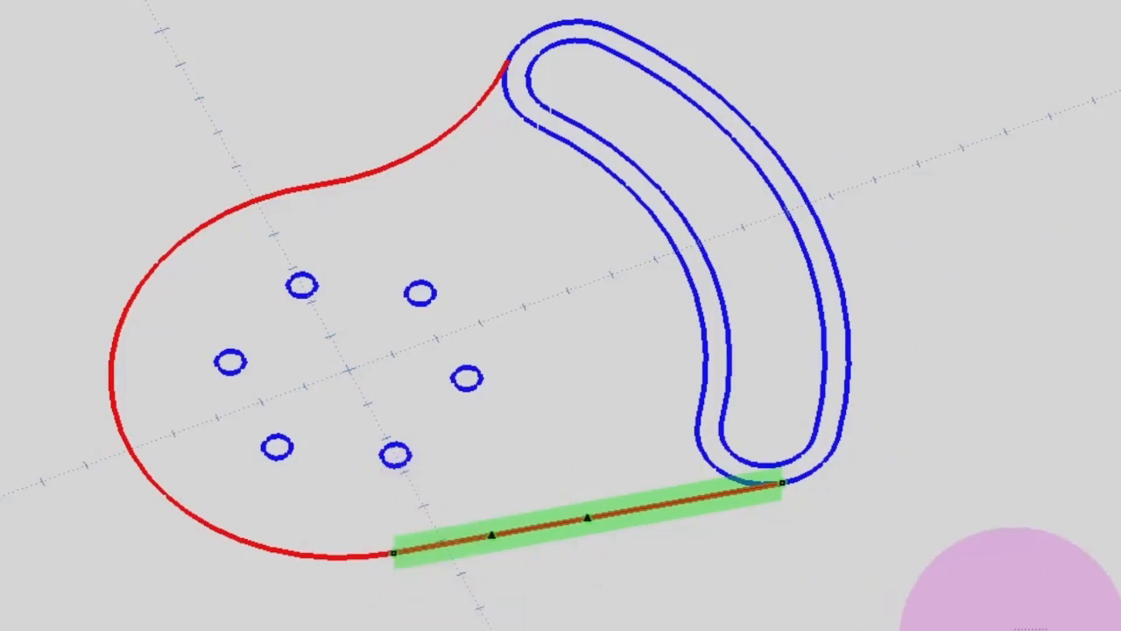
click(830, 212)
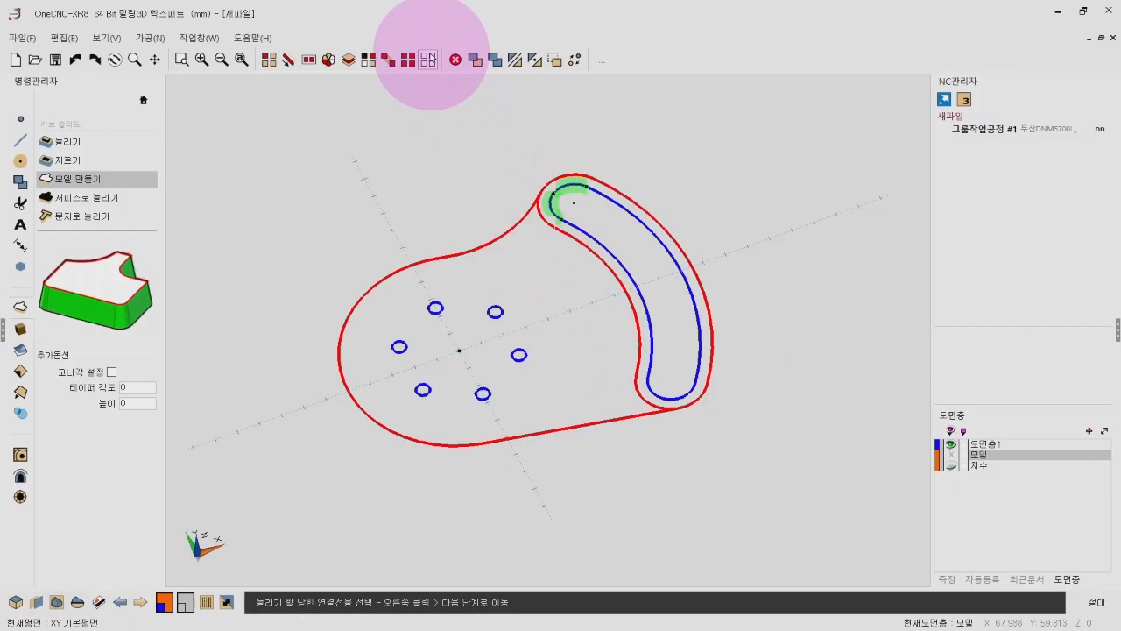
right_click(471, 194)
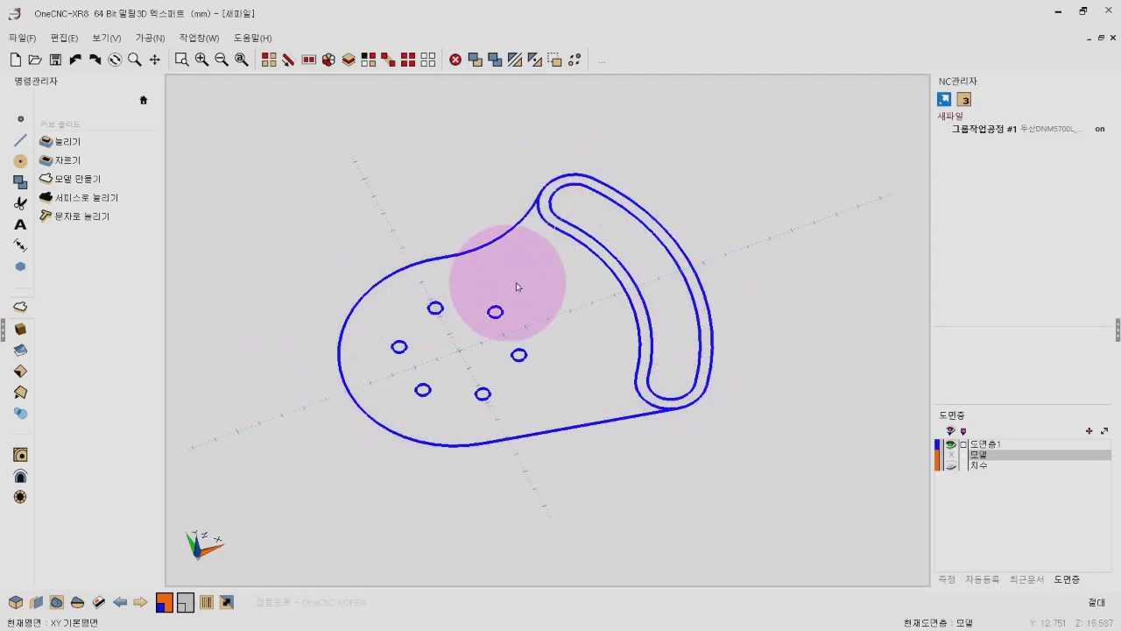
Step: Hide the two whole end arcs of the outer slot outline, and show the hidden curves of layer 도면층1 again
scroll(561, 232, up, 3)
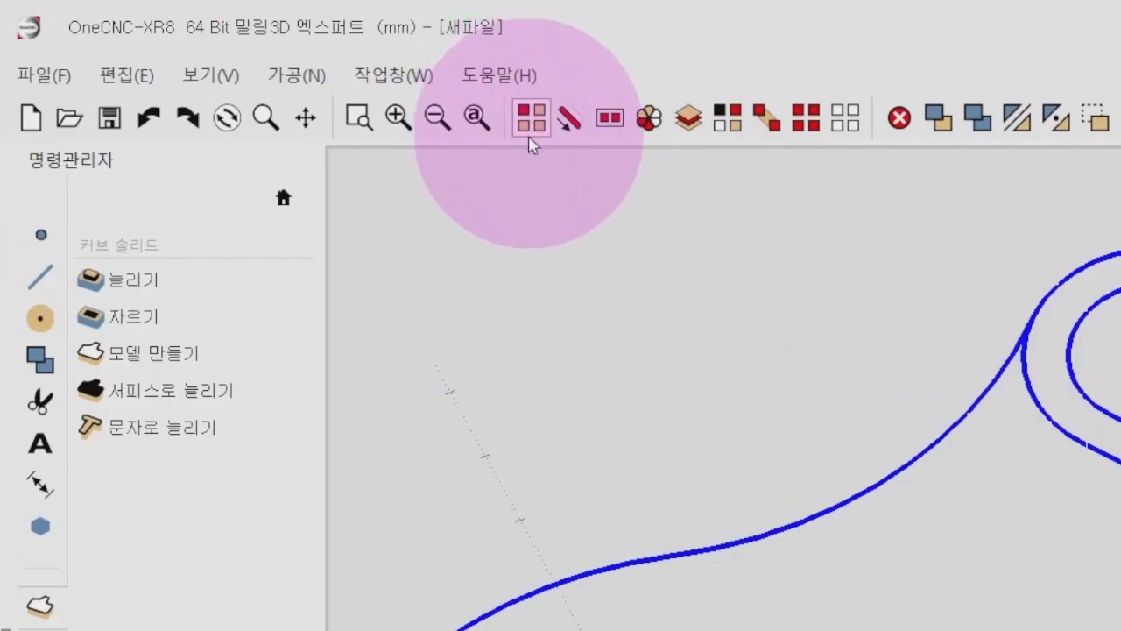
click(530, 127)
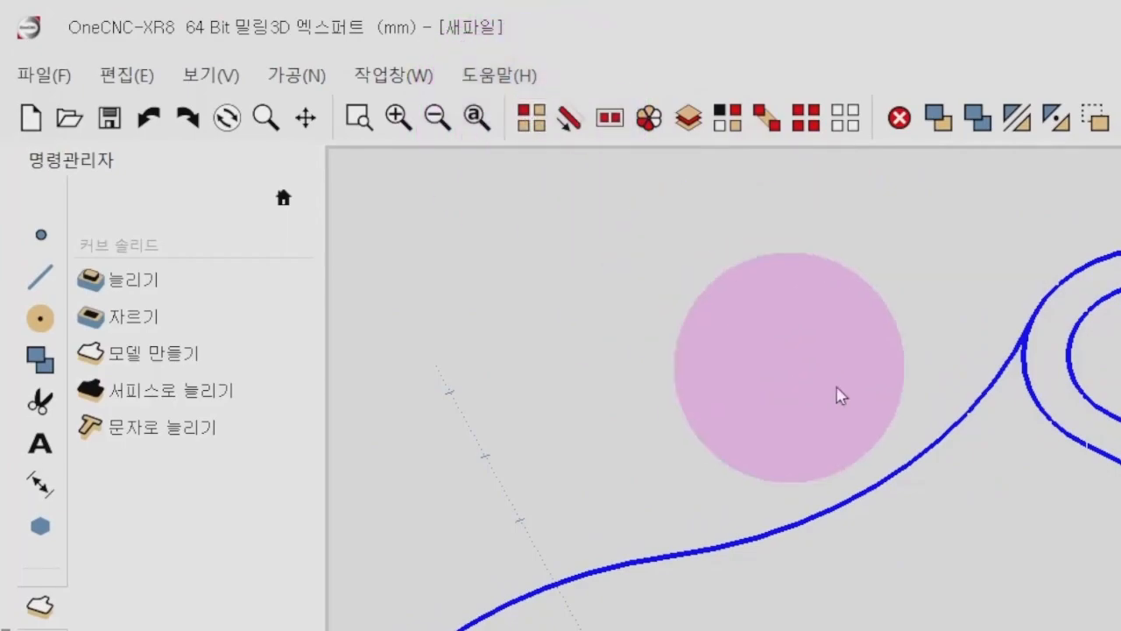
click(1025, 385)
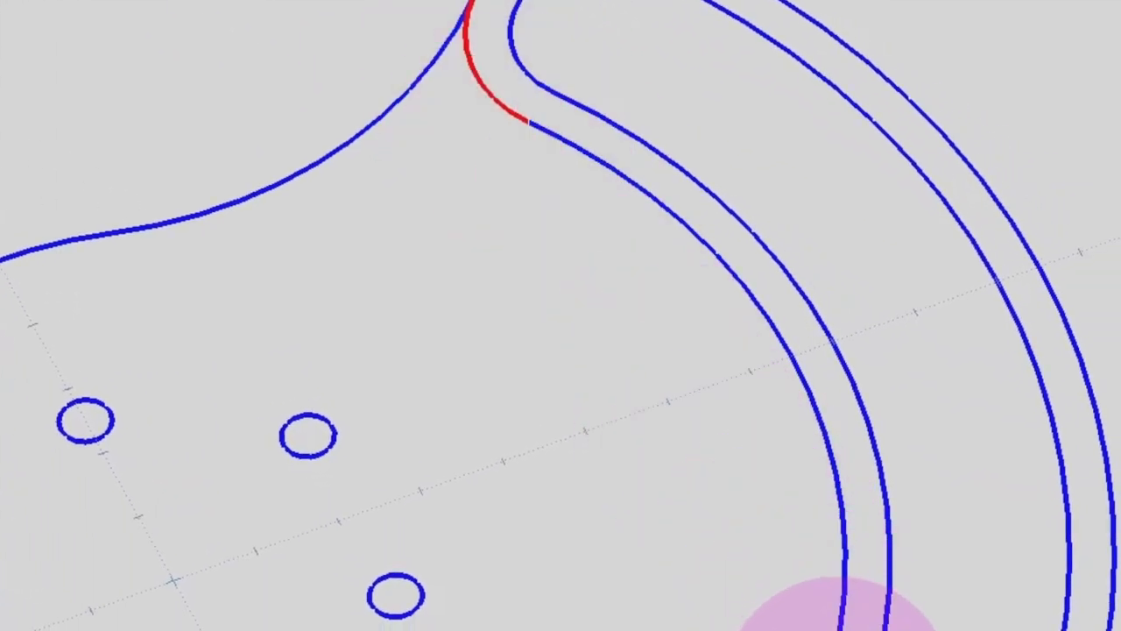
click(841, 588)
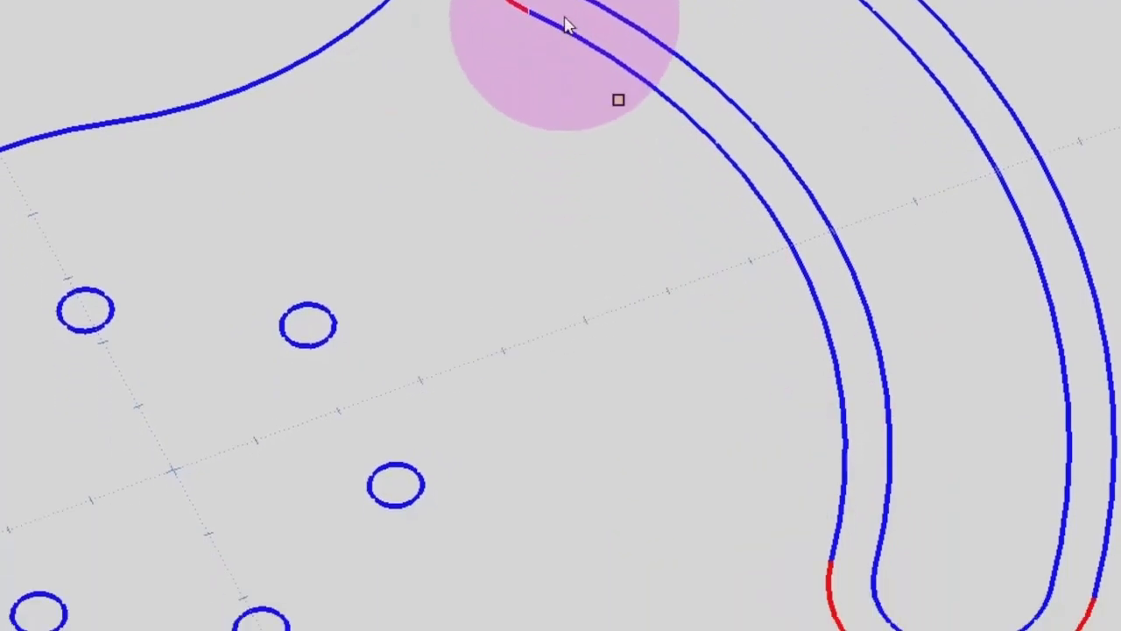
key(Delete)
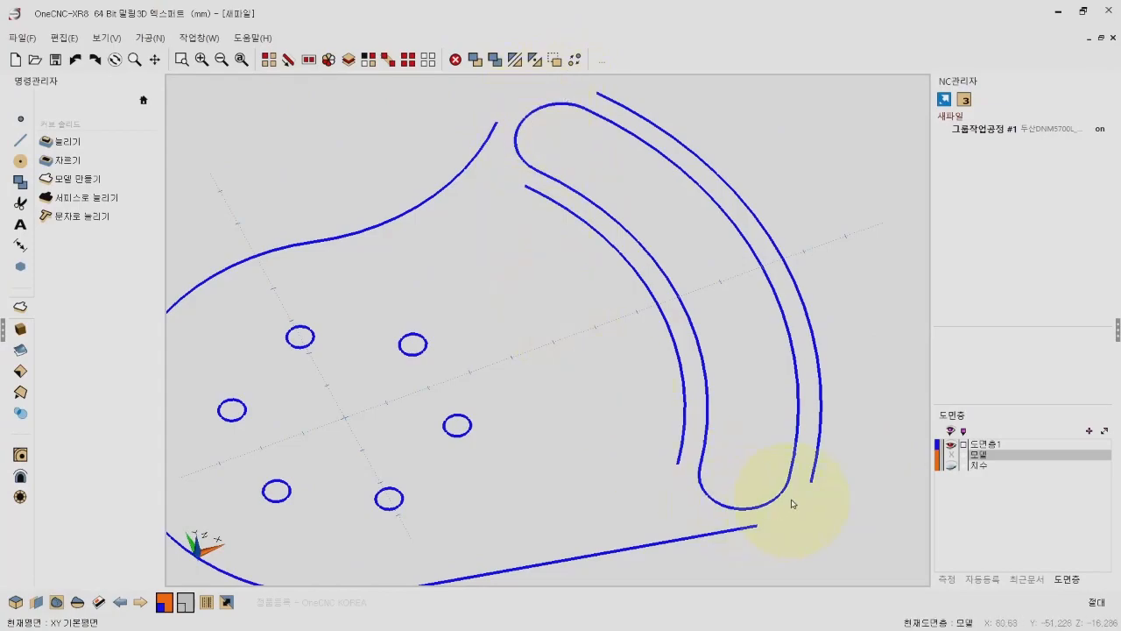
click(953, 448)
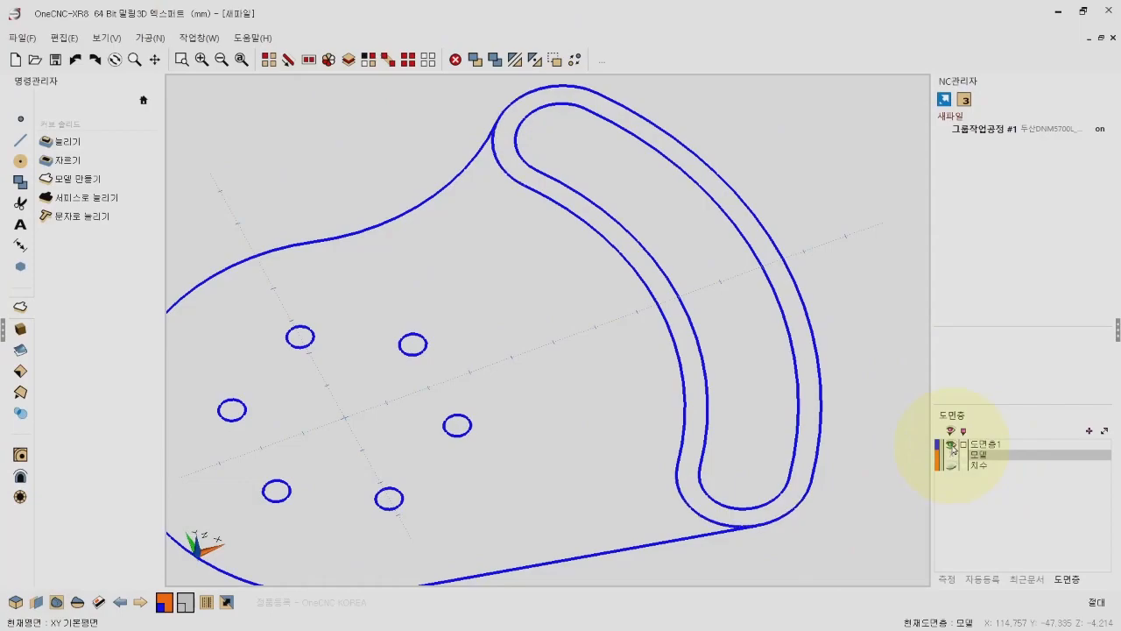
Step: Break the two end arcs of the outer slot outline at the points where the plate's edge curves meet them
click(267, 60)
click(493, 152)
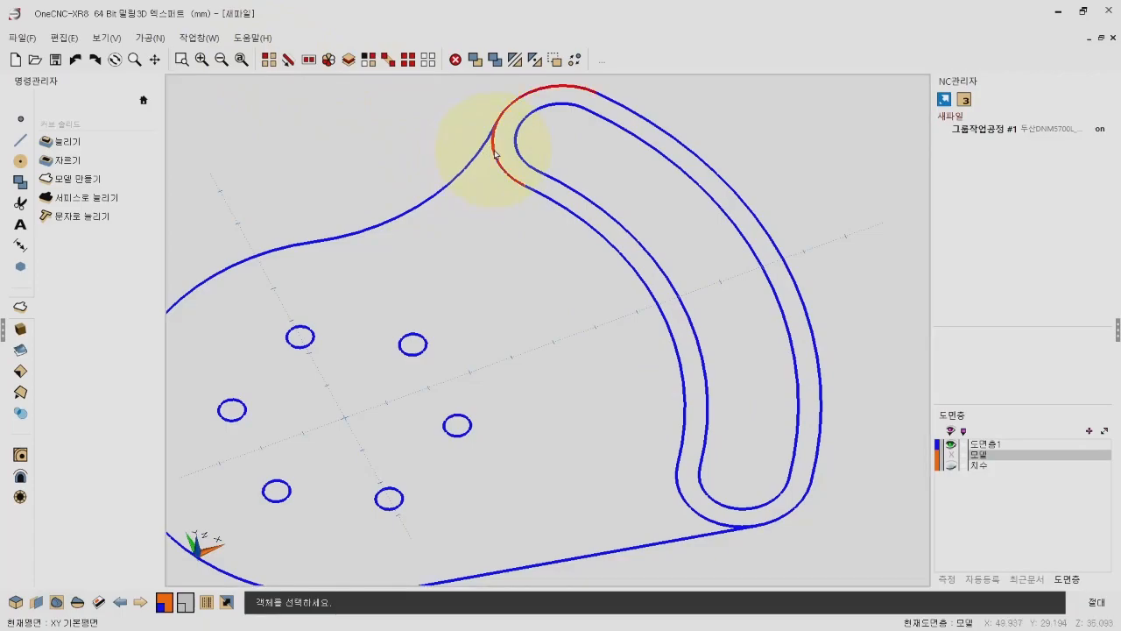
click(698, 517)
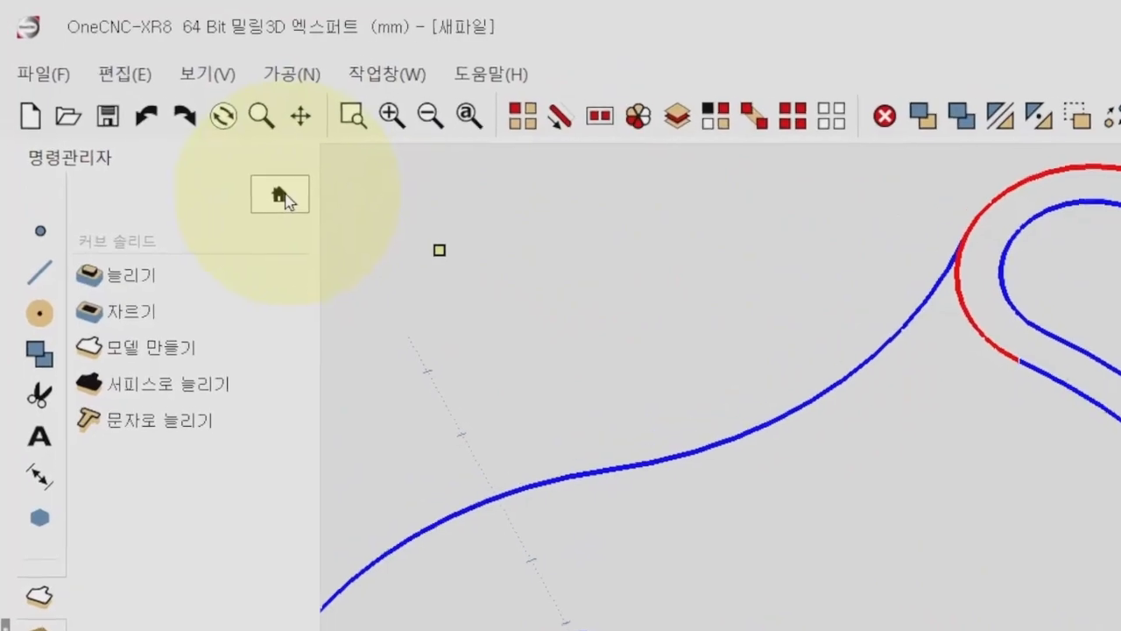
click(143, 99)
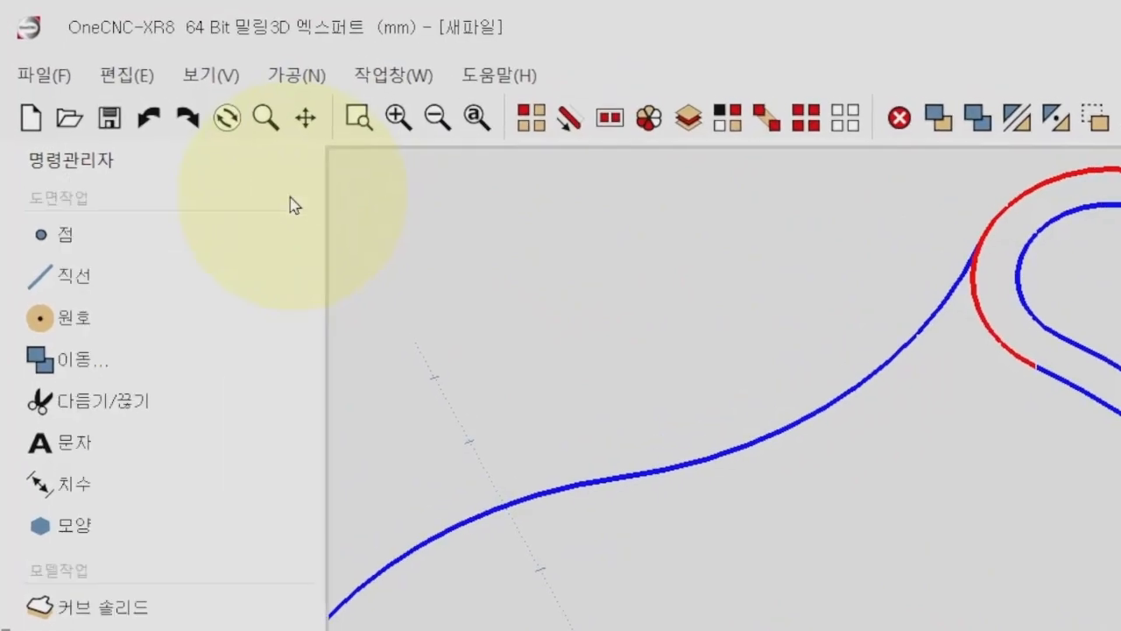
click(73, 409)
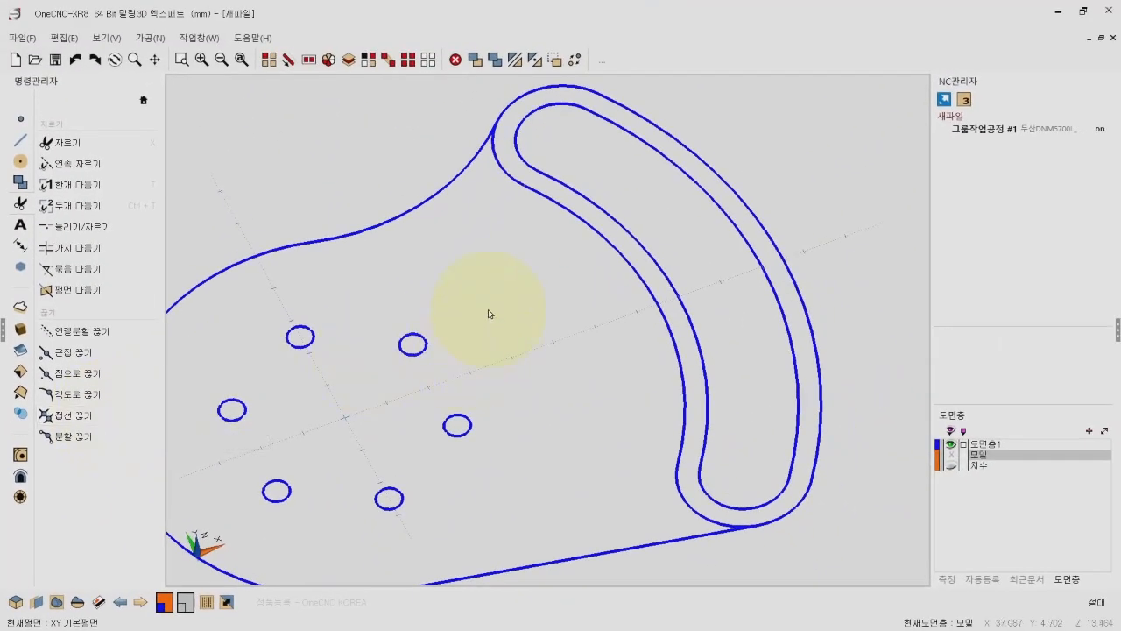
Step: Hide the two inner arc pieces of the slot outline that lie inside the plate, leaving one closed outer contour
click(269, 59)
click(496, 154)
click(713, 517)
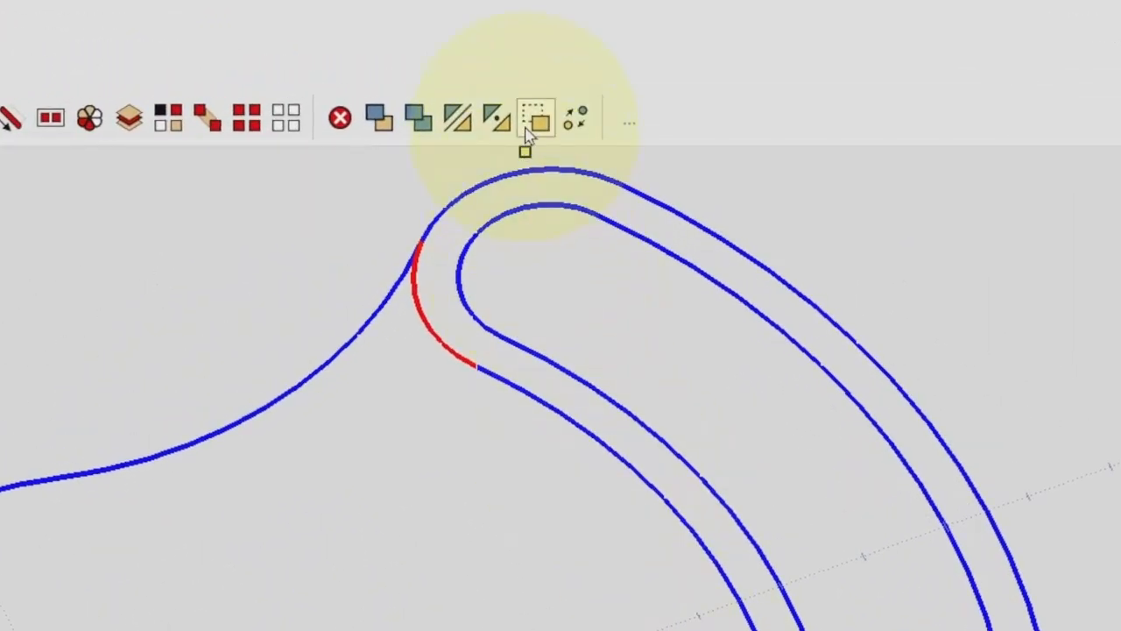
click(529, 130)
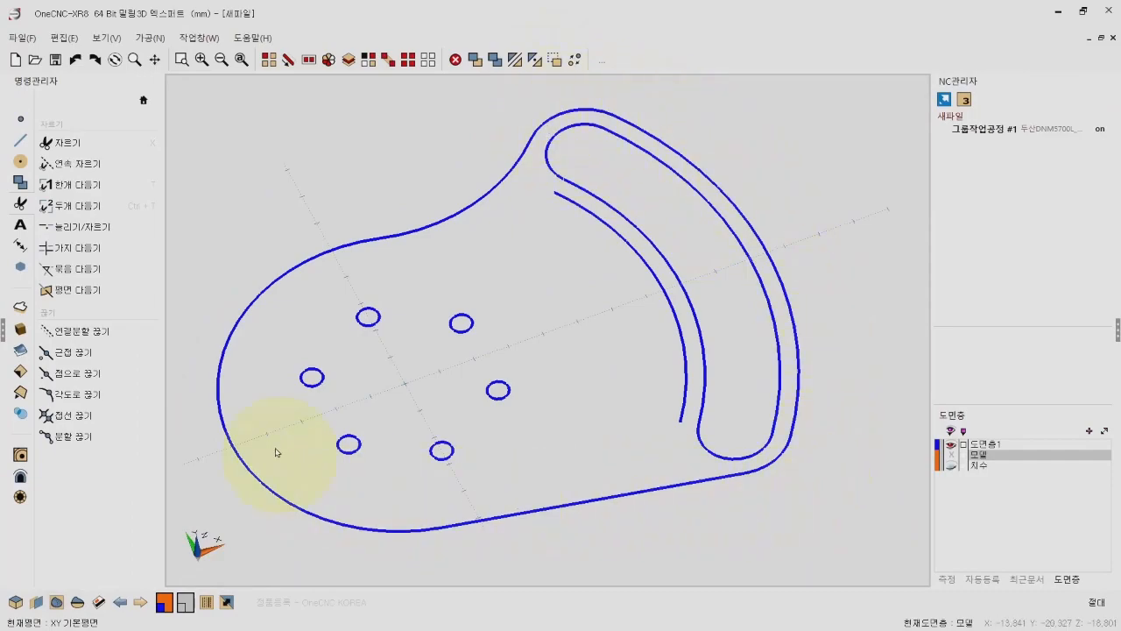
Step: Create a curve solid with height -30 from the closed outer plate contour alone, and undo it
middle_drag(592, 387, 607, 392)
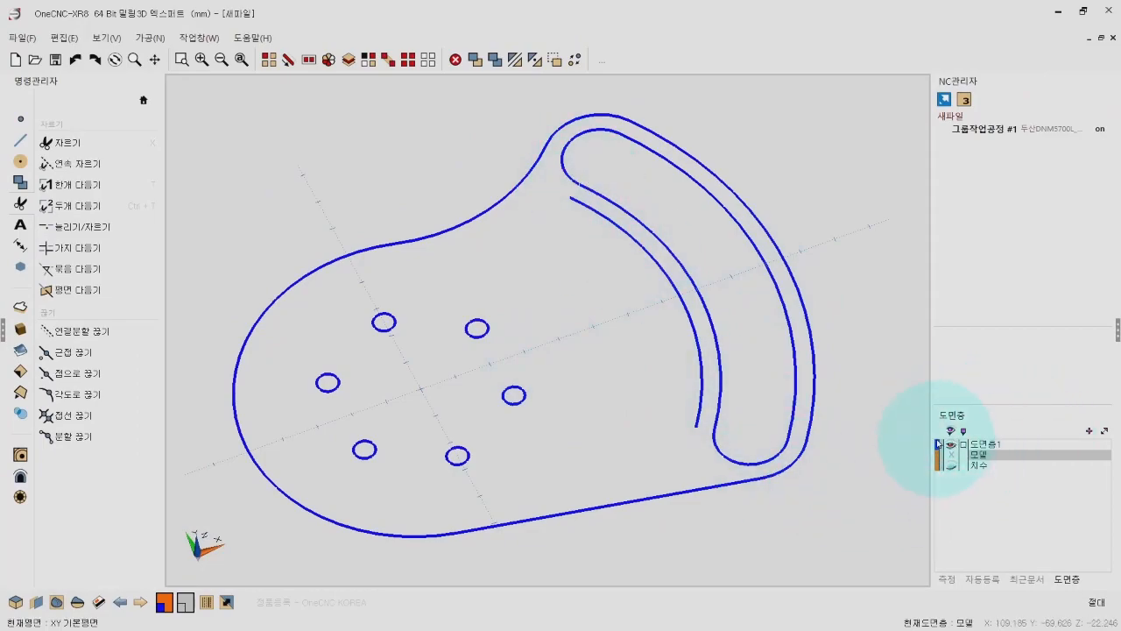
scroll(522, 324, down, 2)
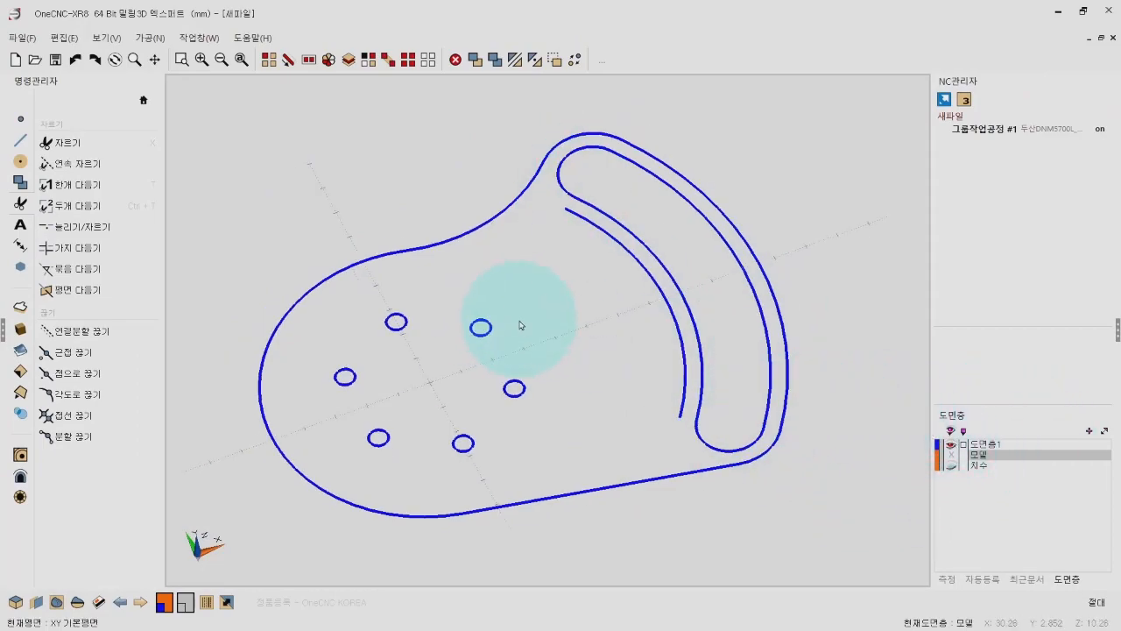
middle_drag(526, 325, 535, 346)
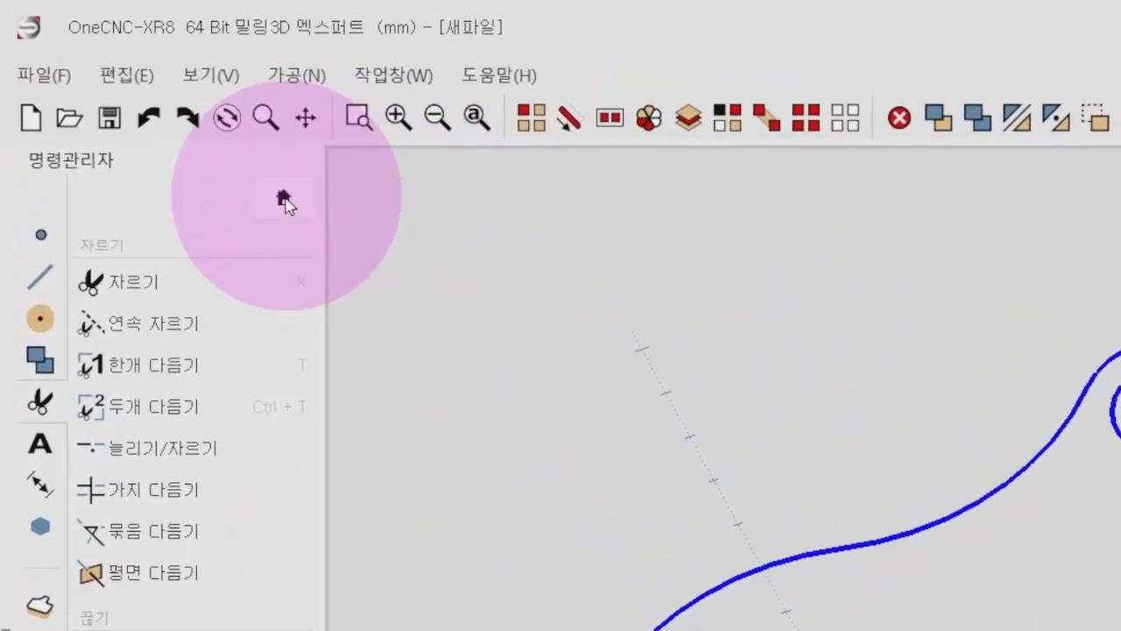
click(223, 158)
click(62, 481)
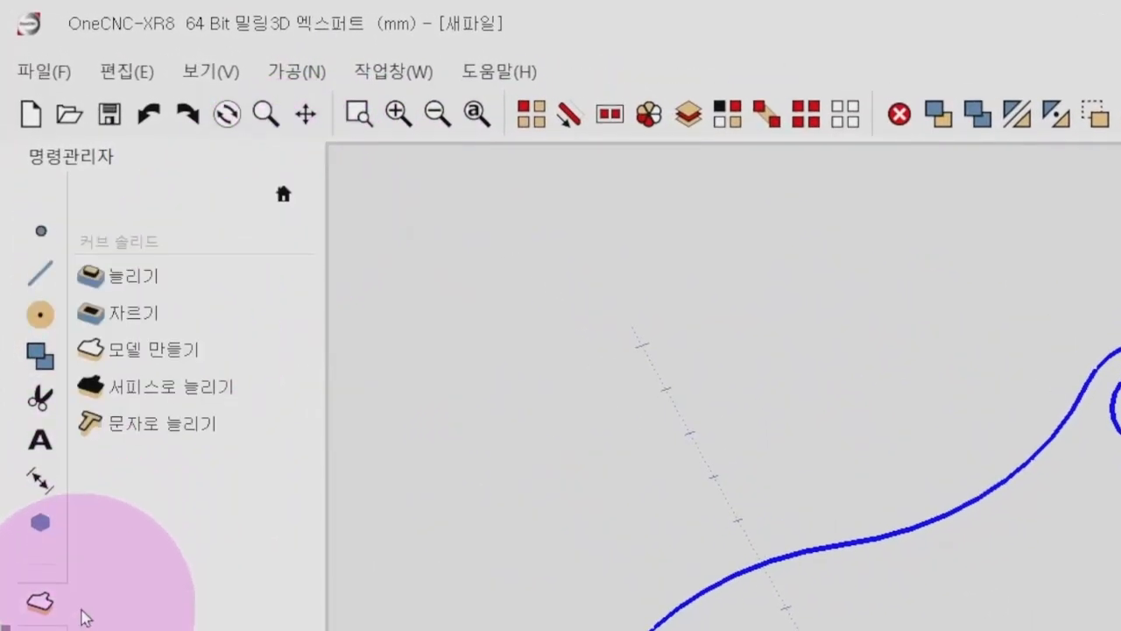
click(166, 359)
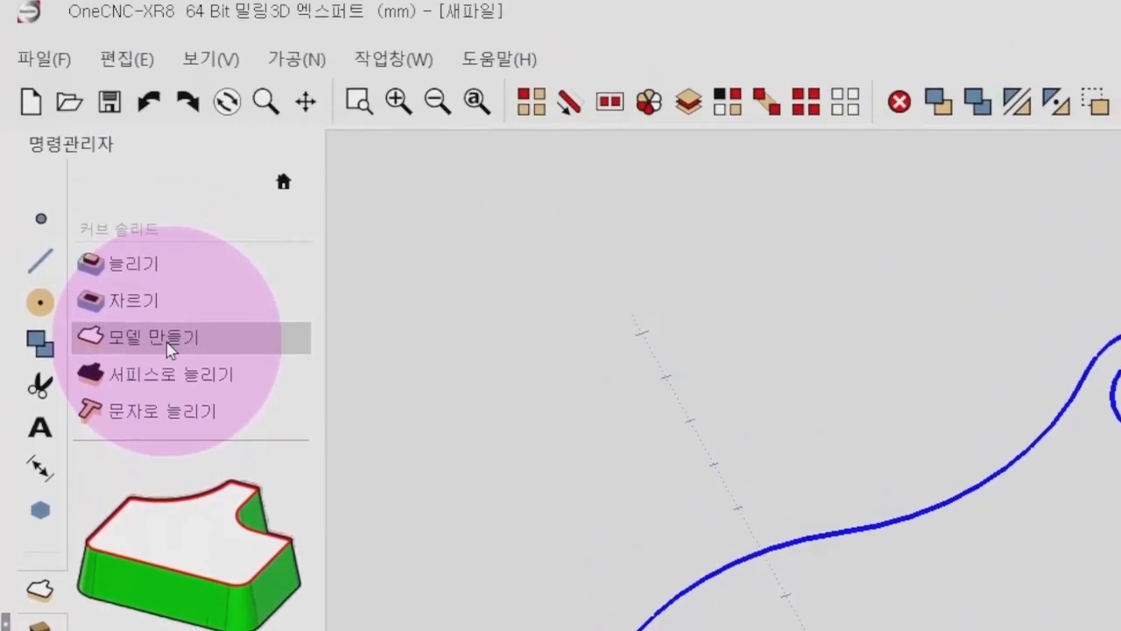
click(841, 548)
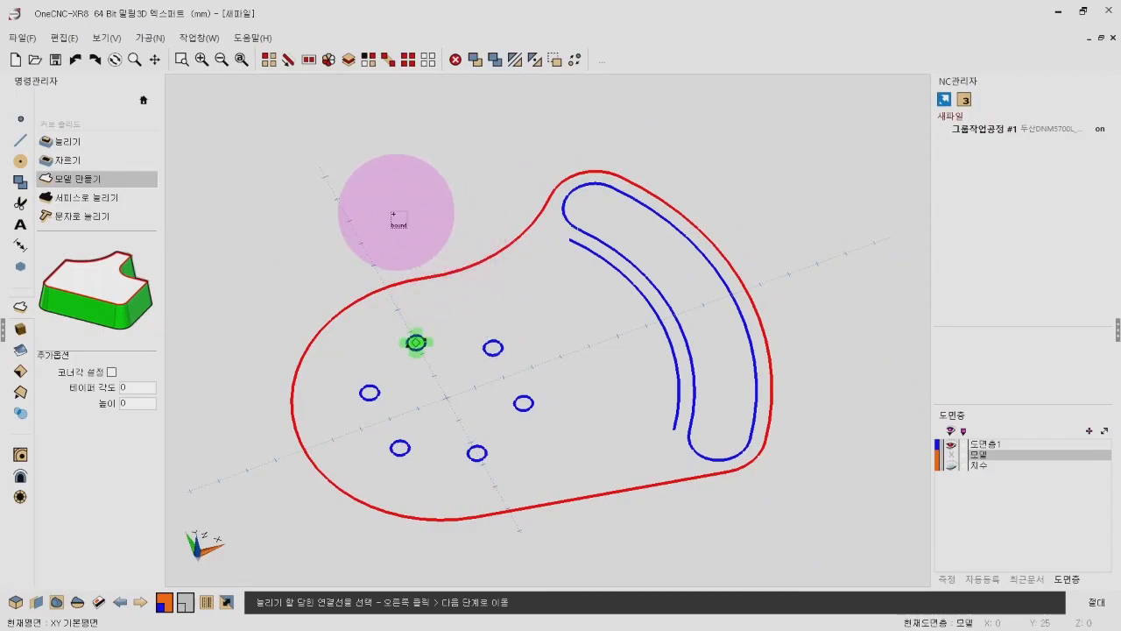
click(393, 213)
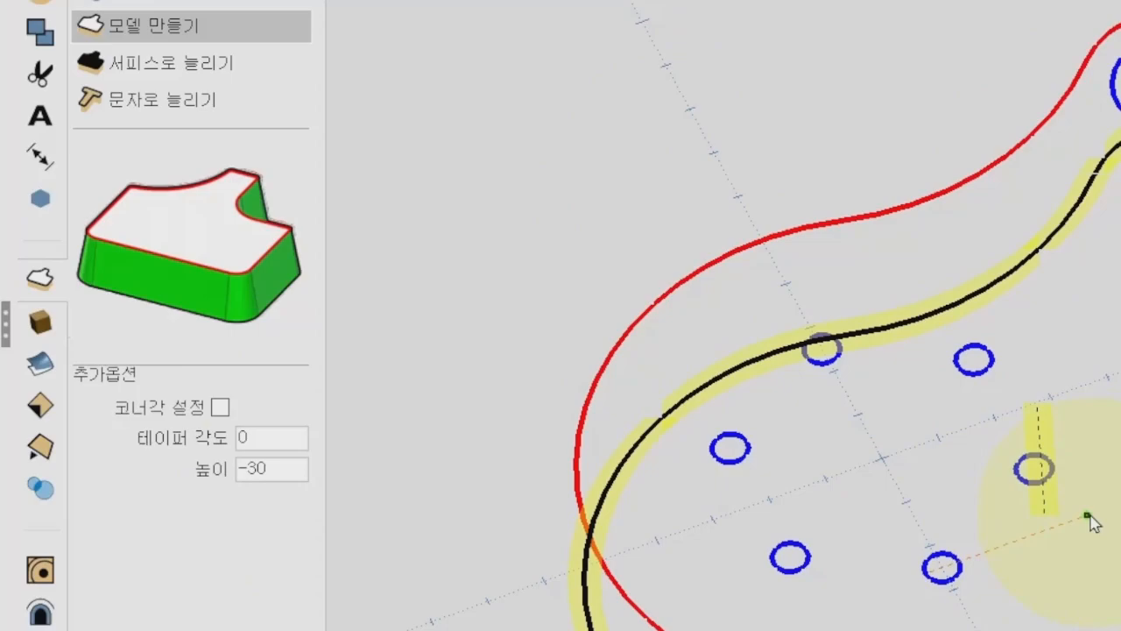
click(1089, 521)
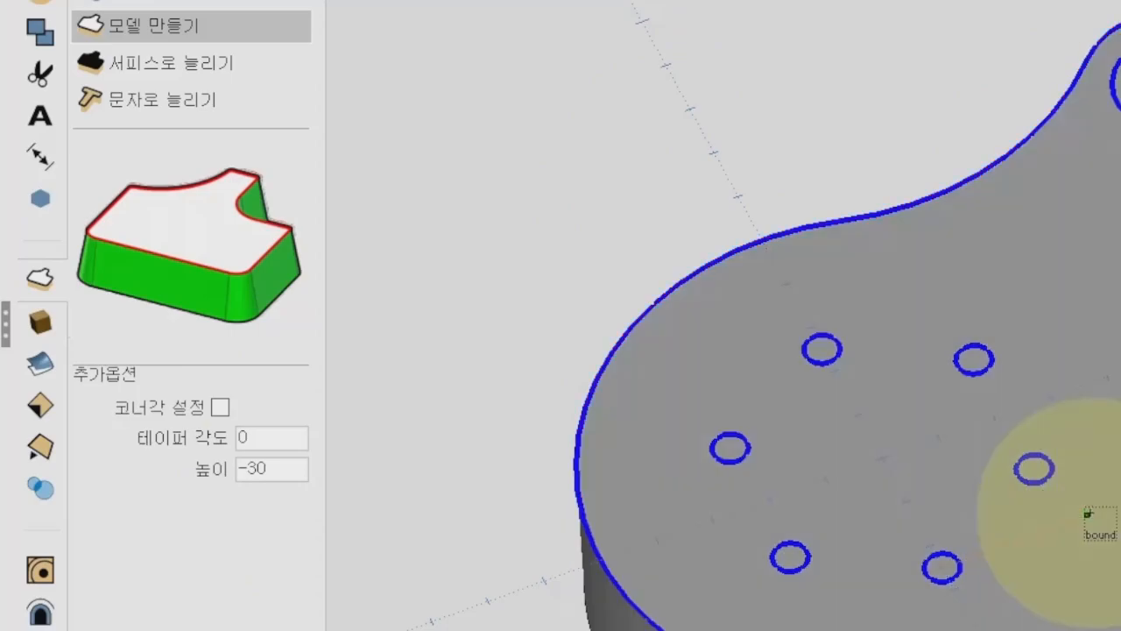
middle_drag(1089, 513, 1067, 340)
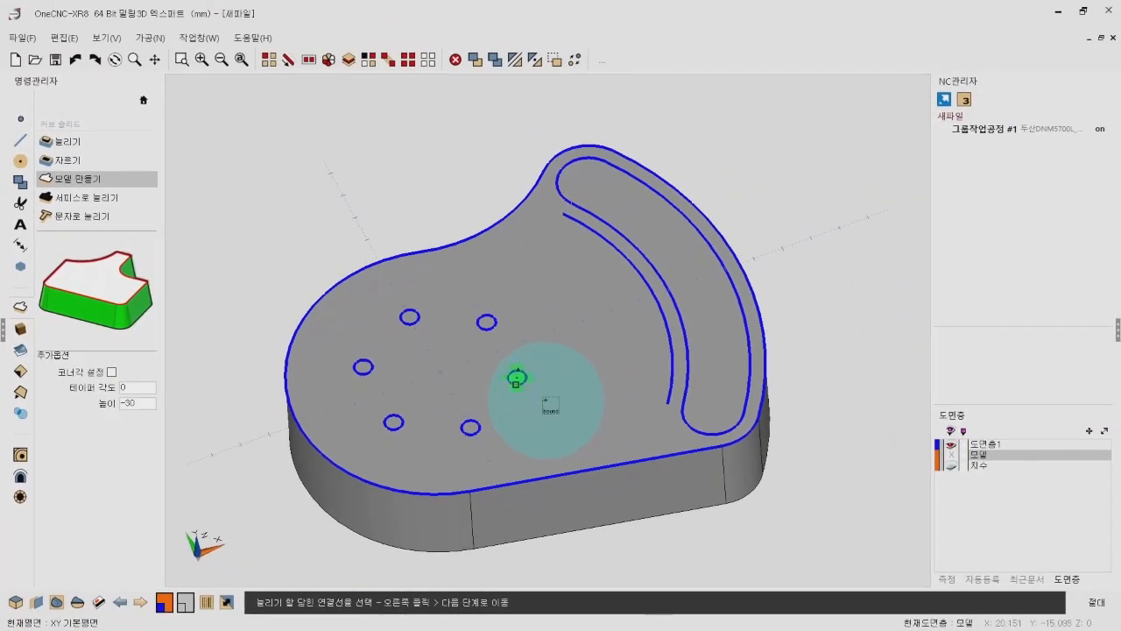
middle_drag(542, 335, 546, 358)
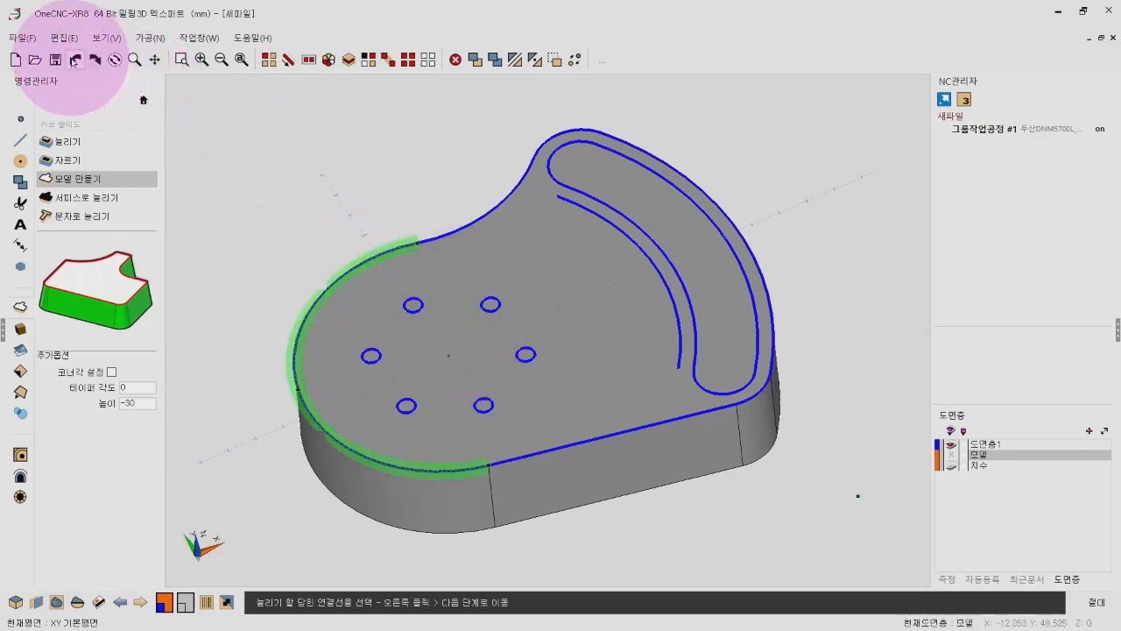
click(74, 61)
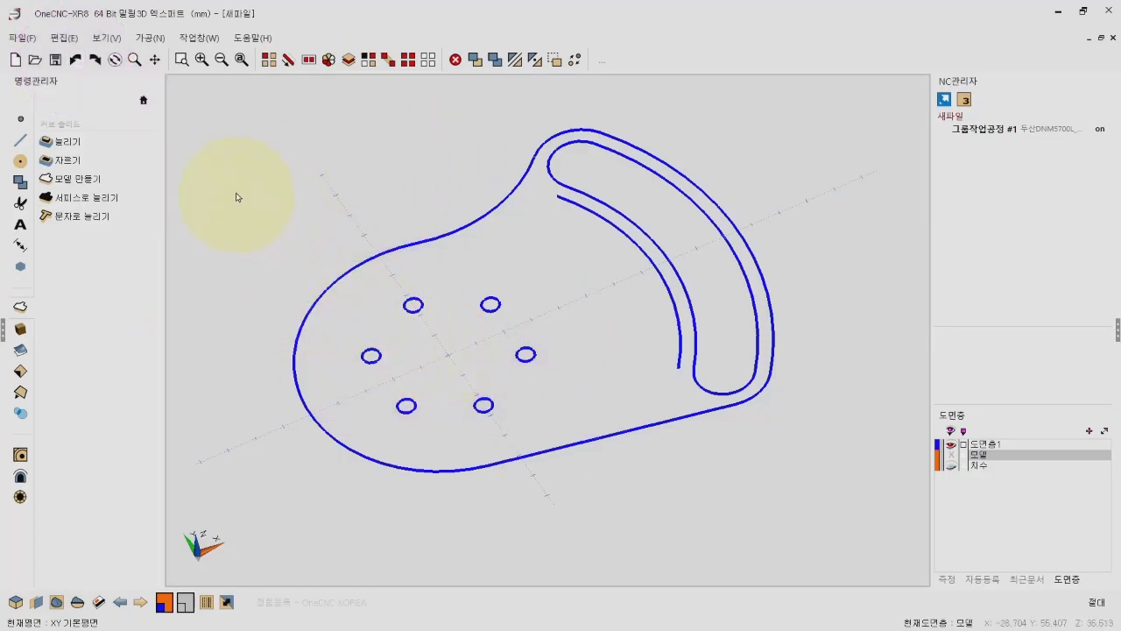
Step: Choose the closed outer plate contour and all six hole circles as profiles for a new curve solid model
click(84, 184)
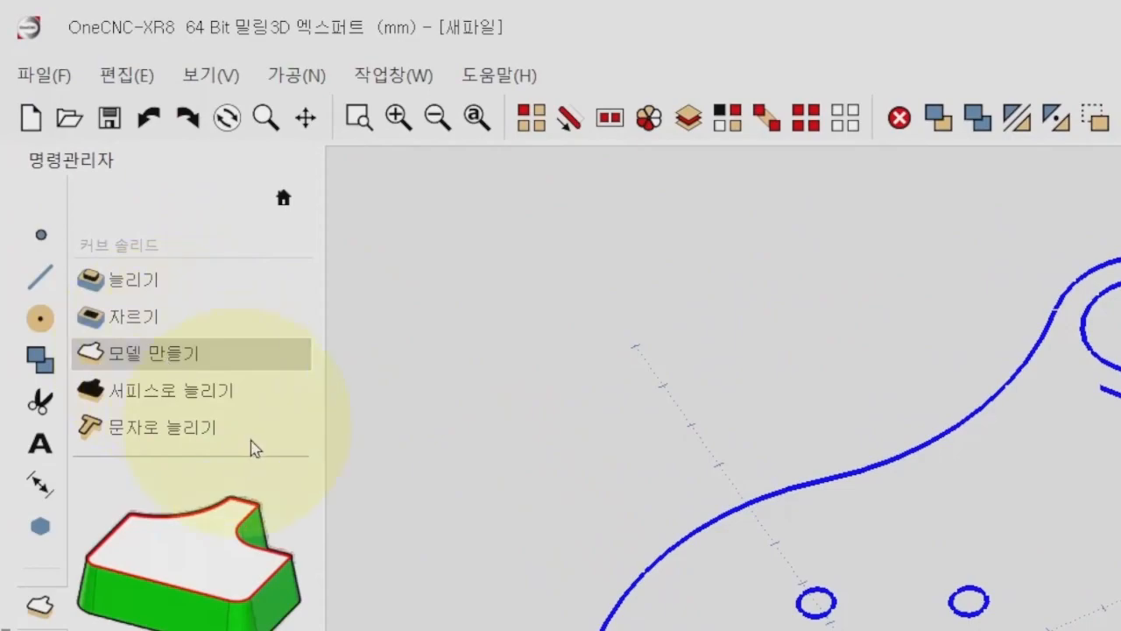
click(741, 526)
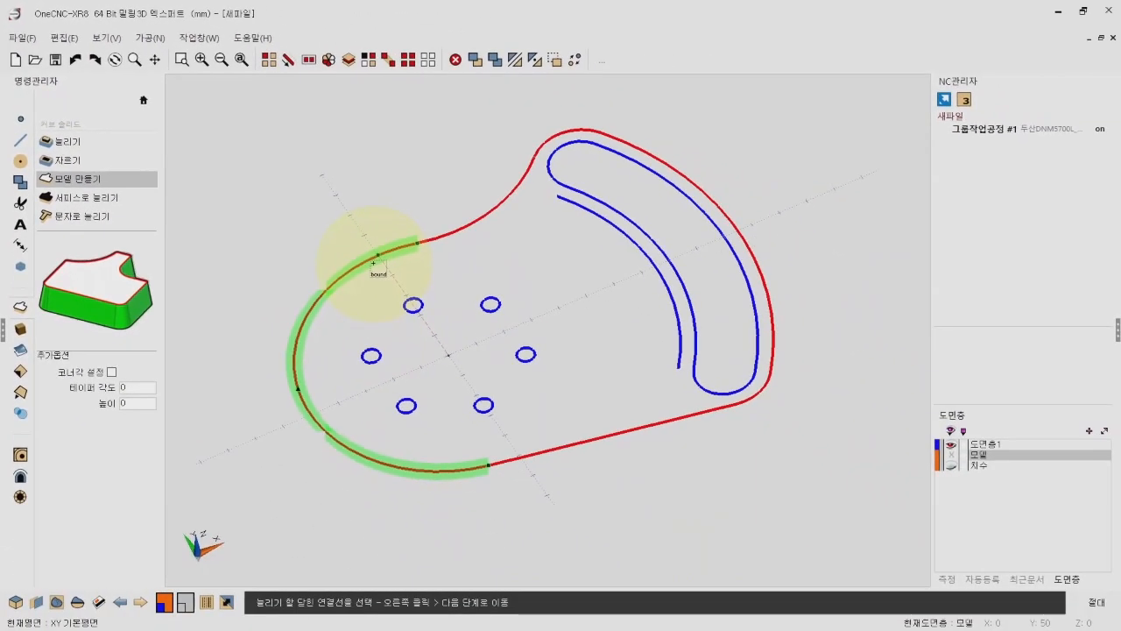
click(372, 356)
click(412, 305)
click(490, 304)
click(523, 354)
click(483, 405)
click(407, 403)
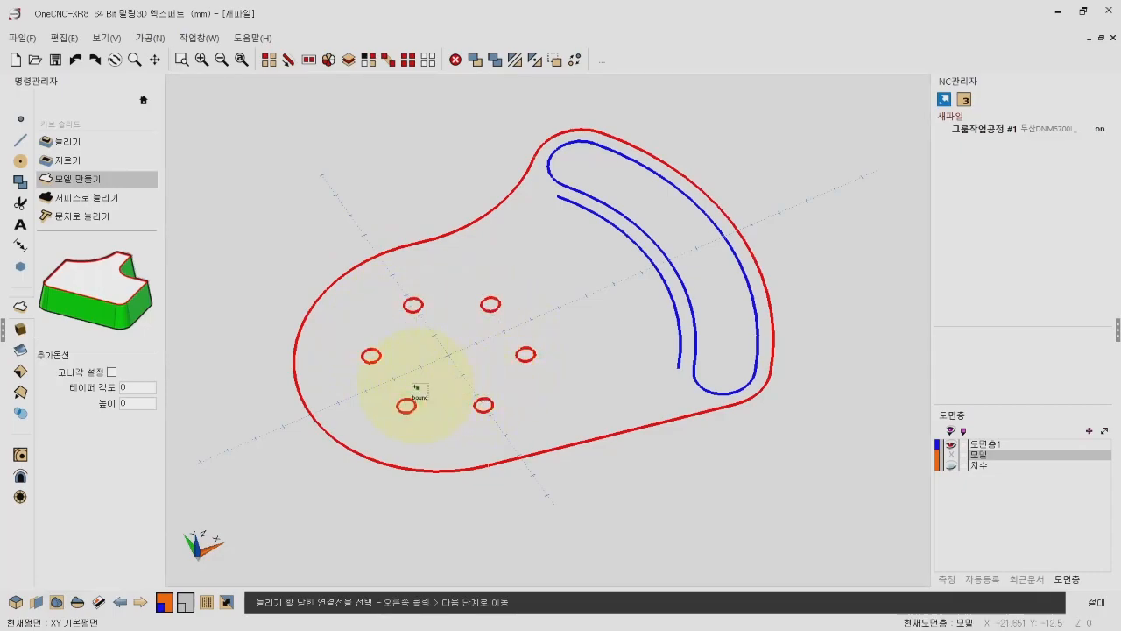
Step: Build the plate solid with its six holes from the chosen profiles, using a height of -25
right_click(433, 349)
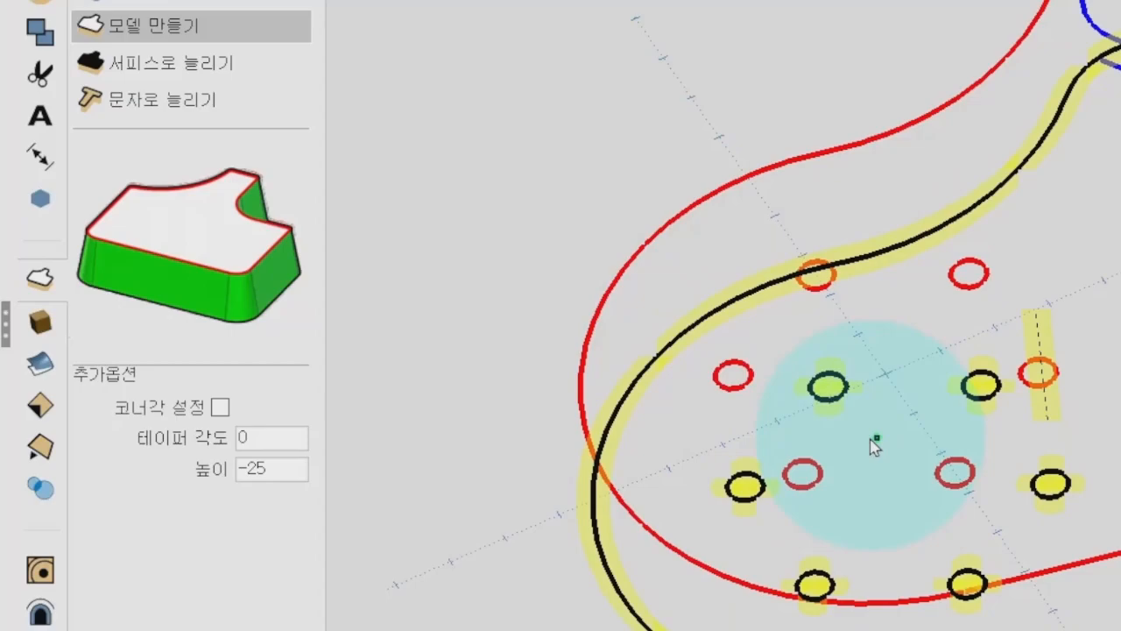
click(874, 443)
right_click(872, 436)
Step: Restore the hidden slot arcs, and hide the concave curve and the straight edge line that join the outer slot outline
middle_drag(917, 242, 923, 210)
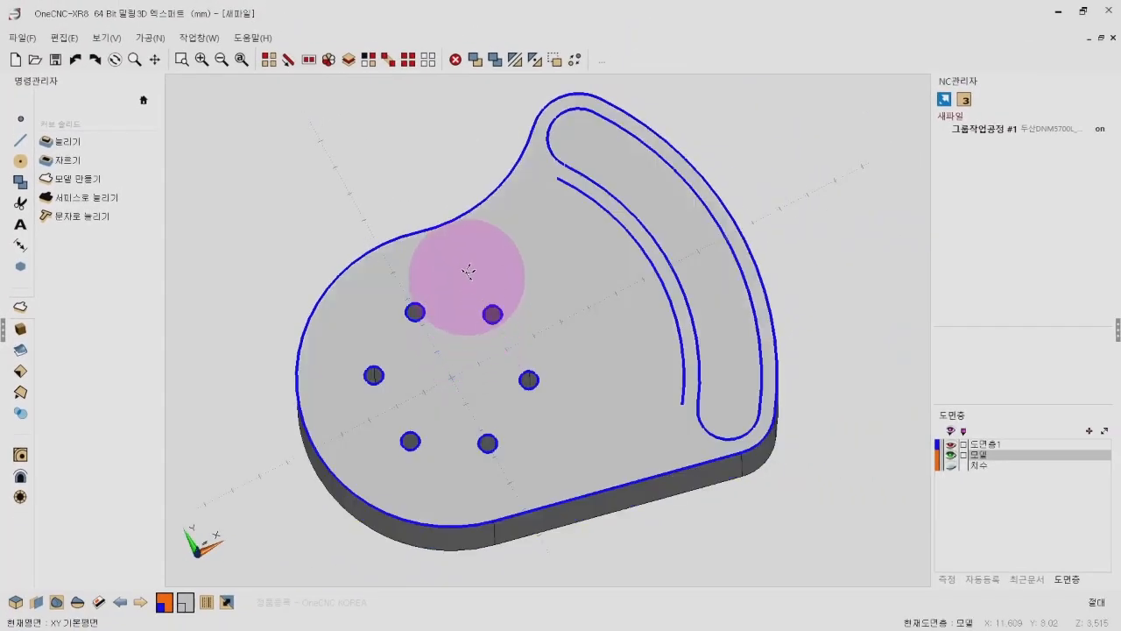
mouse_move(469, 272)
middle_down()
mouse_move(470, 117)
mouse_move(486, 215)
mouse_move(500, 218)
mouse_move(487, 476)
mouse_move(537, 406)
mouse_move(559, 415)
middle_up()
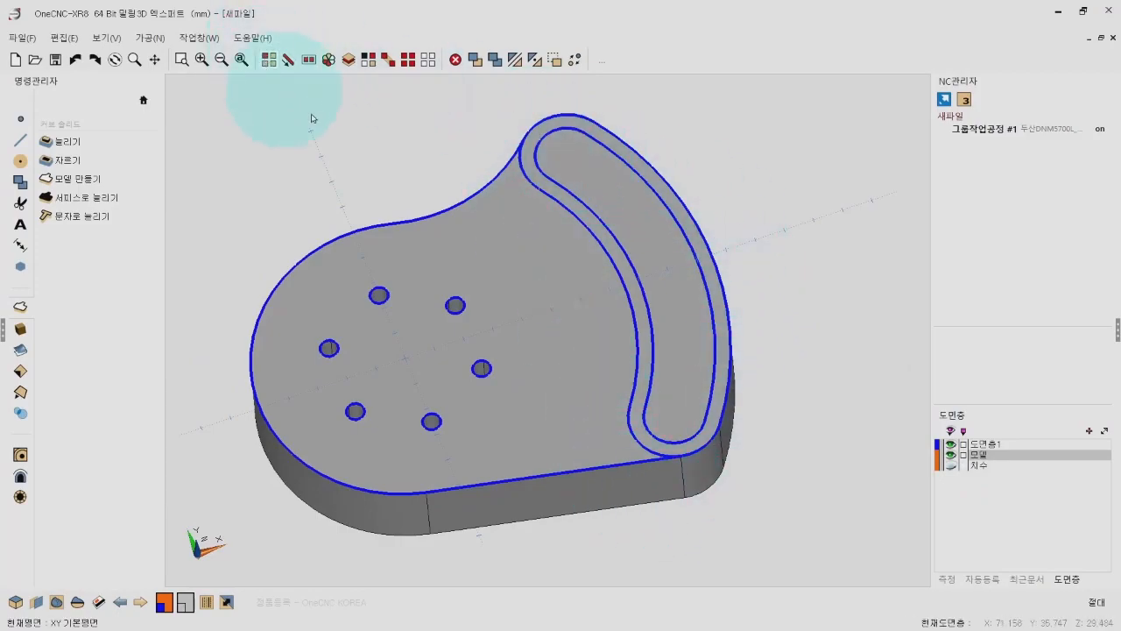
click(508, 171)
click(603, 469)
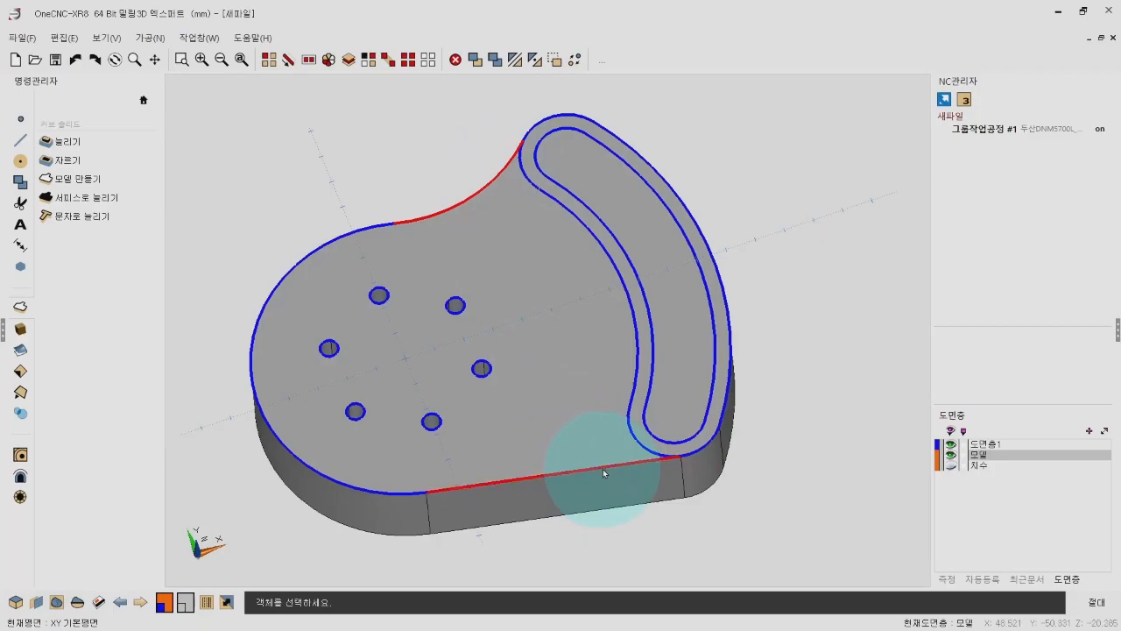
click(536, 59)
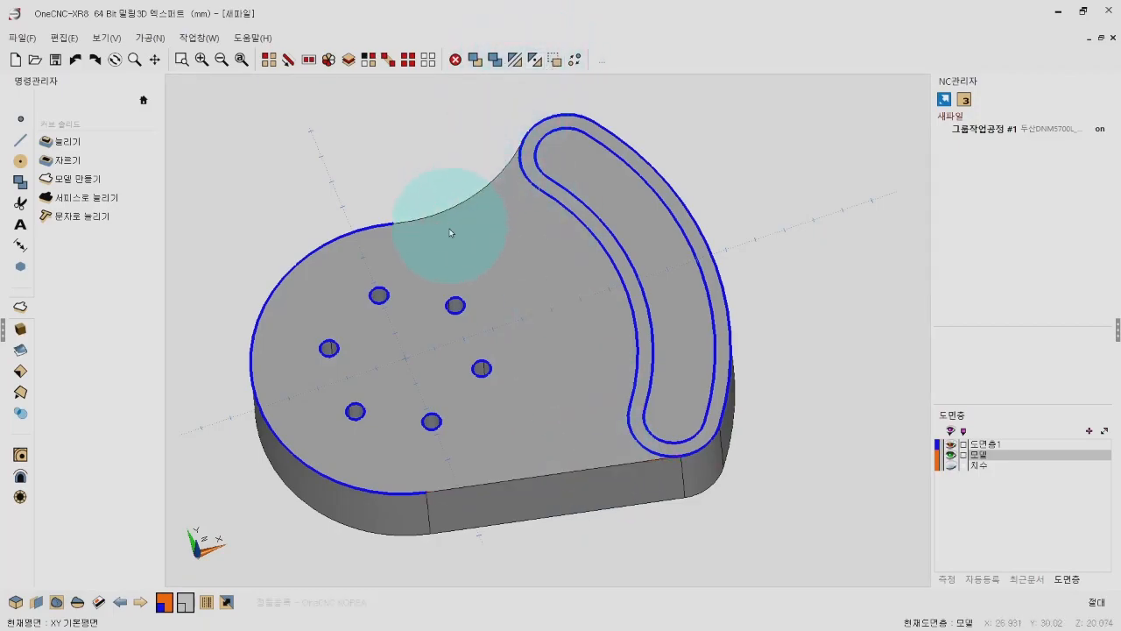
Step: Extrude the closed outer slot outline onto the existing plate solid with a height of 30
middle_drag(629, 404, 630, 439)
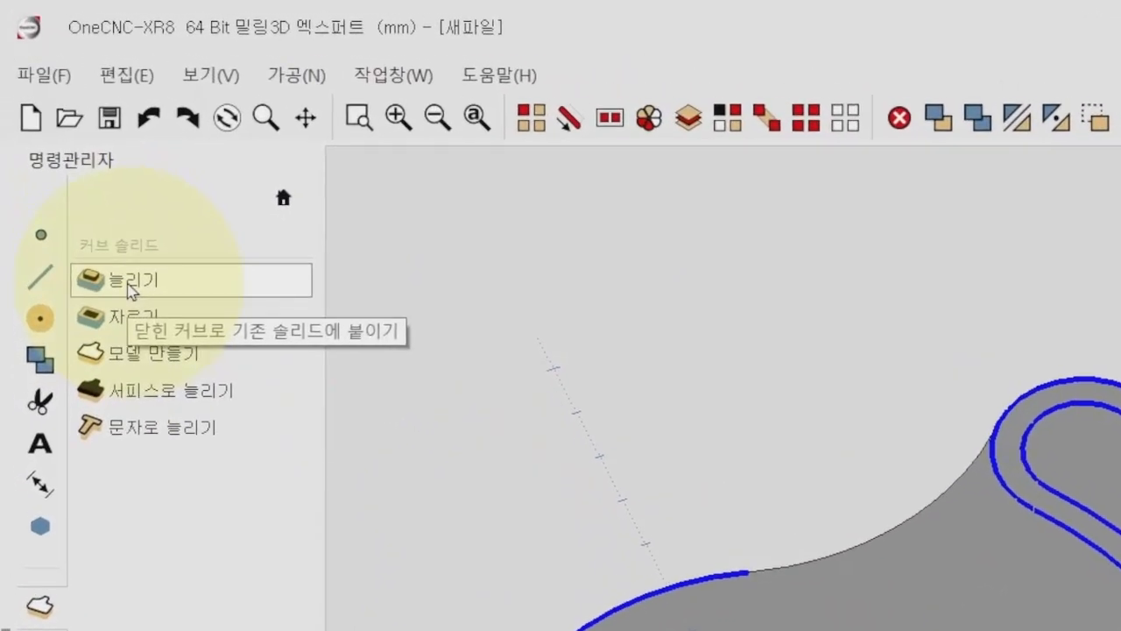
click(131, 284)
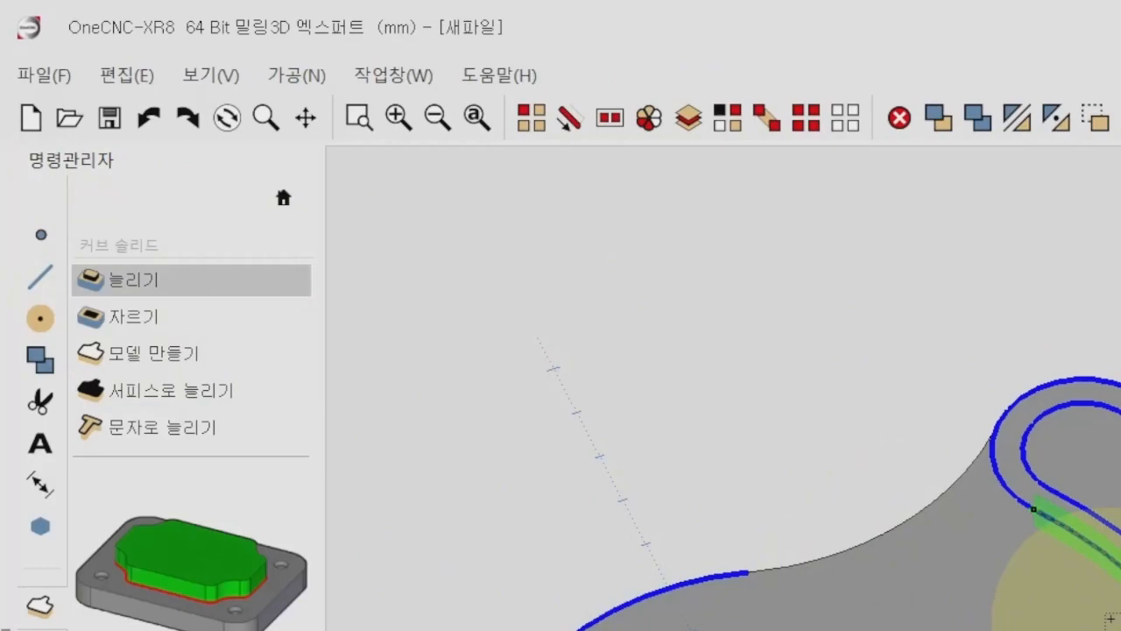
click(1033, 507)
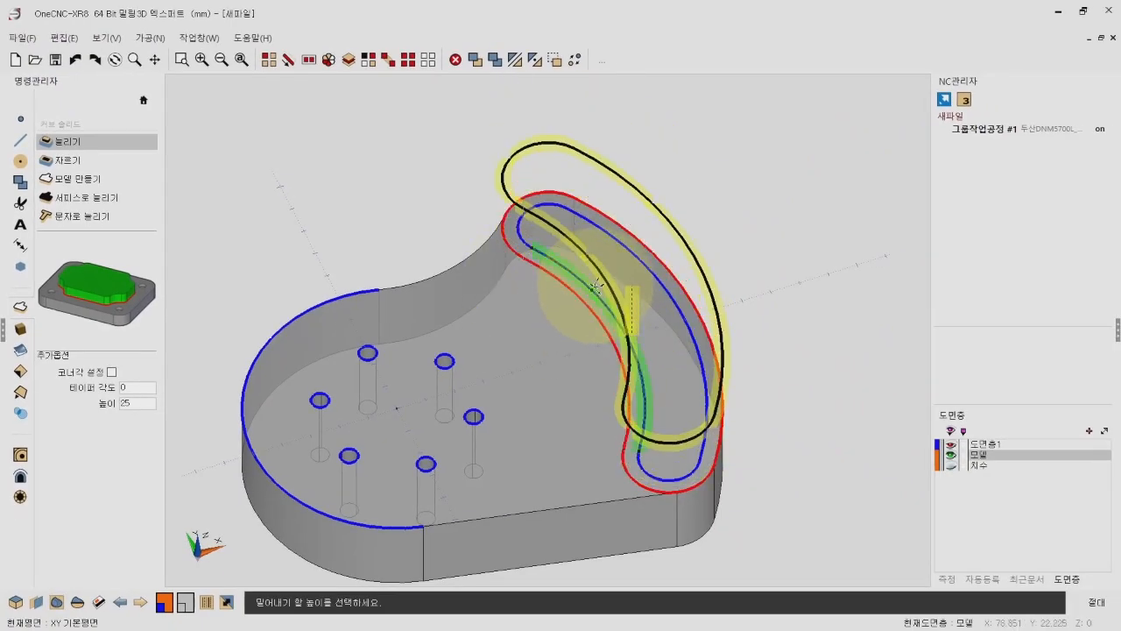
middle_drag(596, 287, 702, 224)
middle_drag(731, 182, 675, 200)
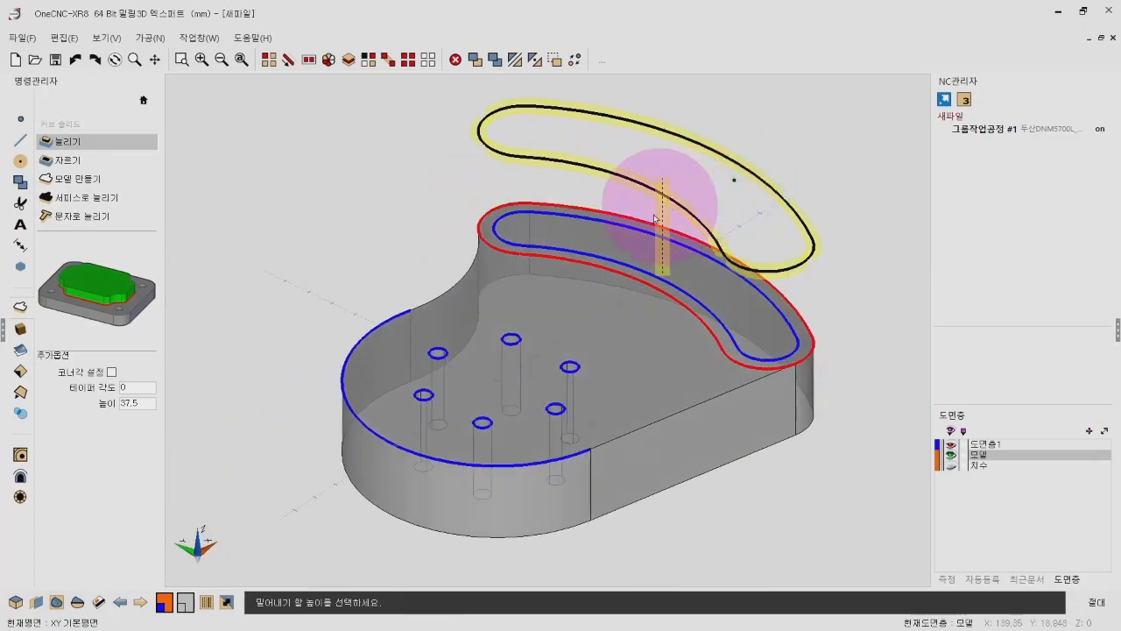
right_drag(585, 260, 578, 263)
right_drag(631, 234, 558, 247)
middle_drag(559, 247, 578, 293)
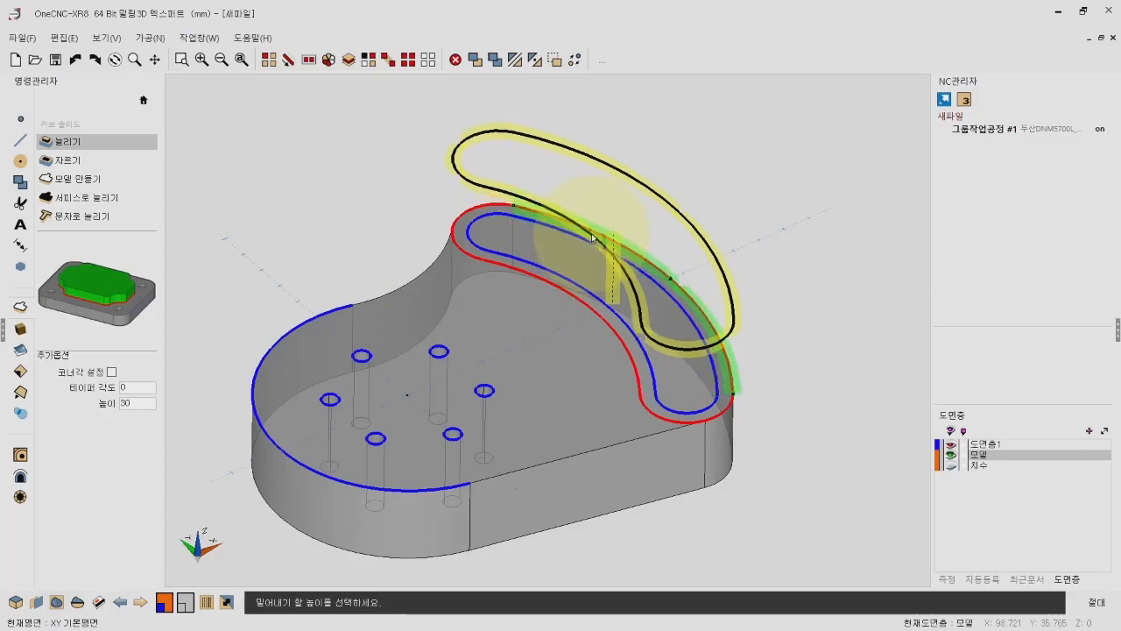
click(591, 232)
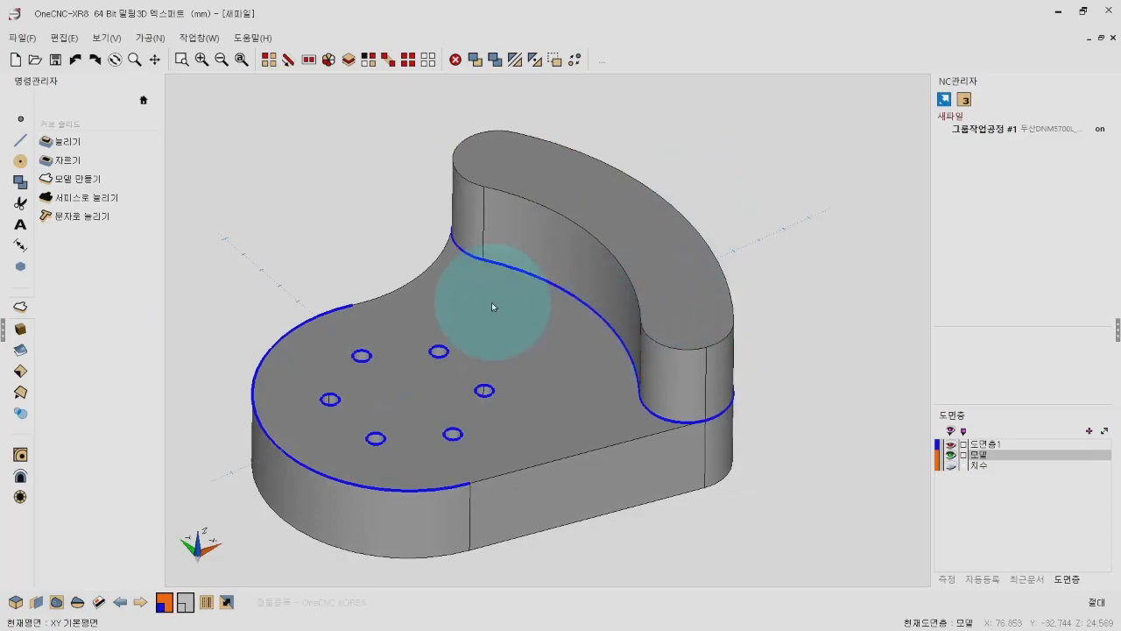
Step: Show the plate and its raised slot boss in the transparent (투명) display mode
scroll(618, 299, up, 1)
scroll(618, 300, down, 2)
middle_drag(627, 277, 621, 308)
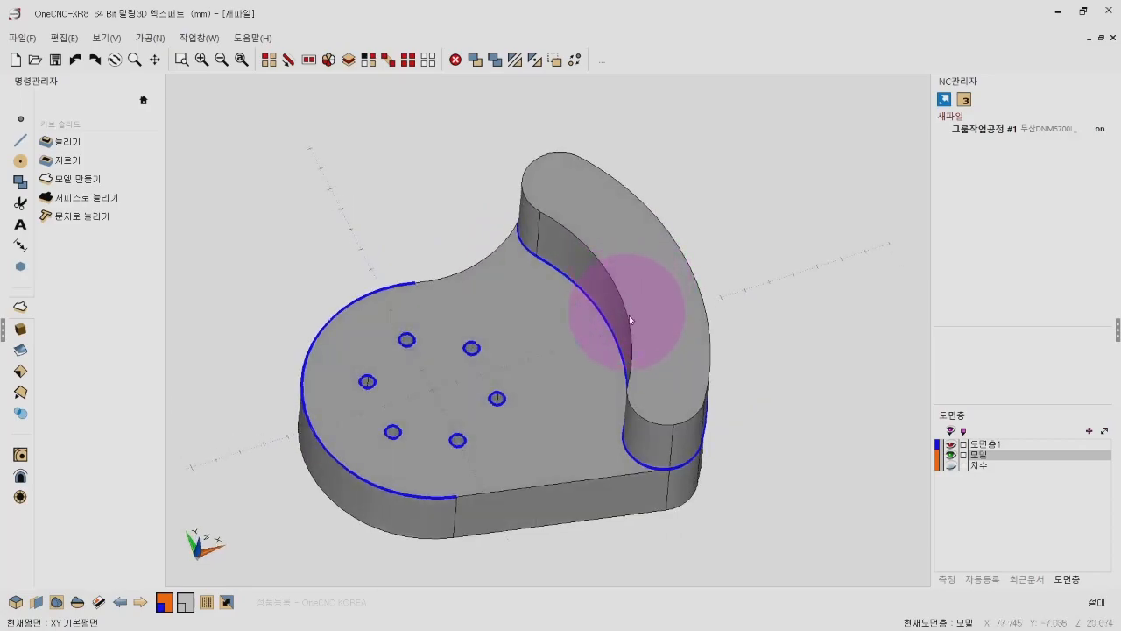
middle_drag(612, 353, 613, 329)
scroll(573, 333, up, 2)
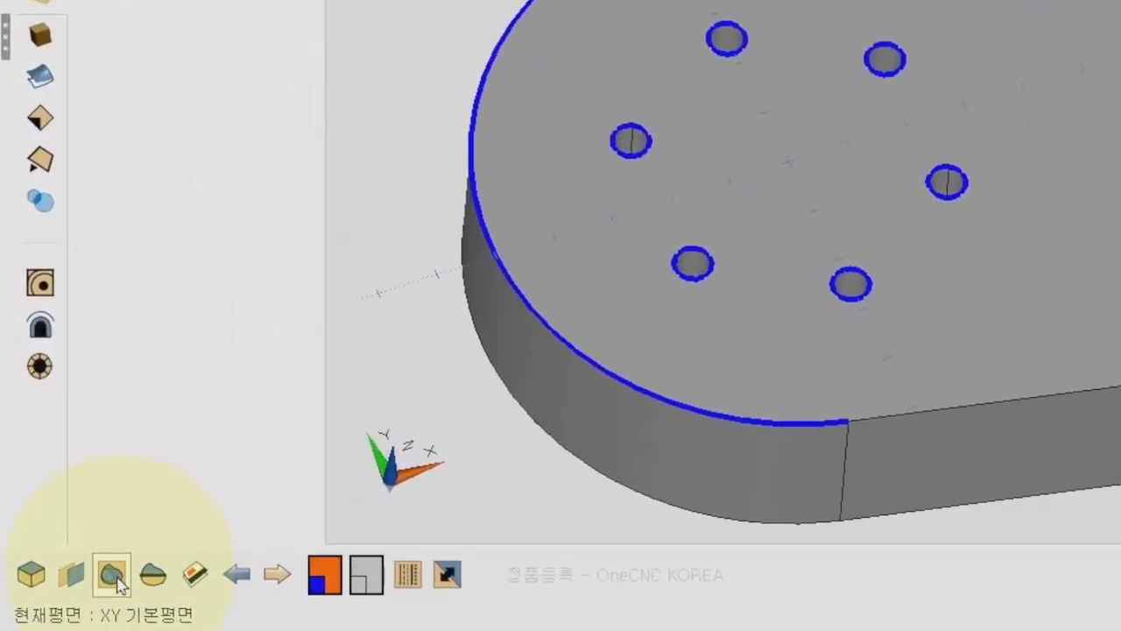
click(112, 574)
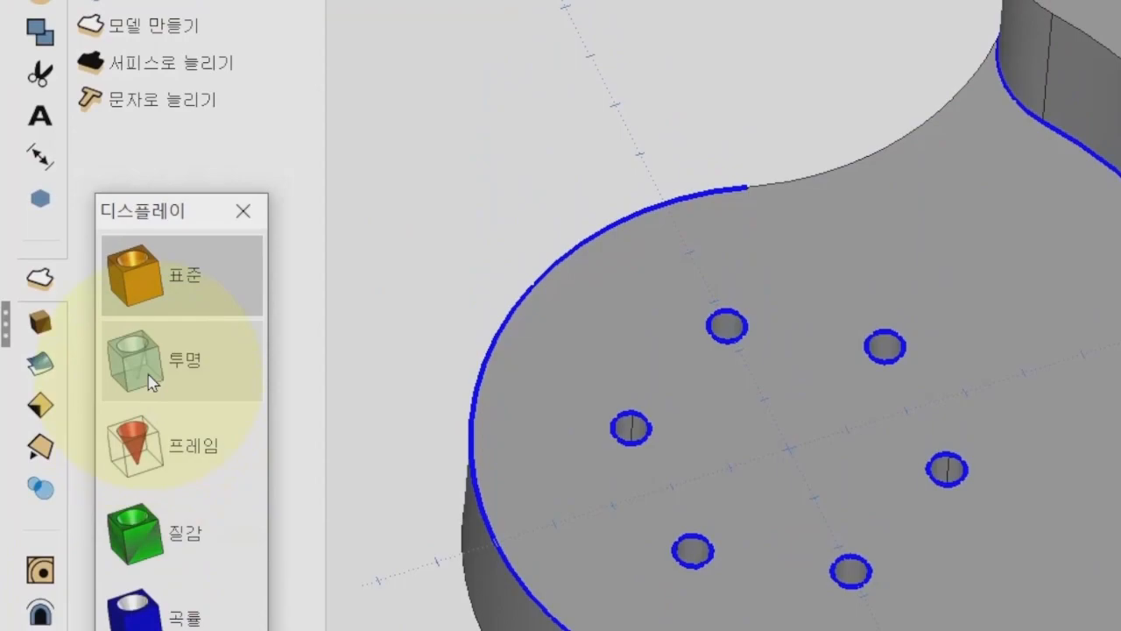
click(149, 381)
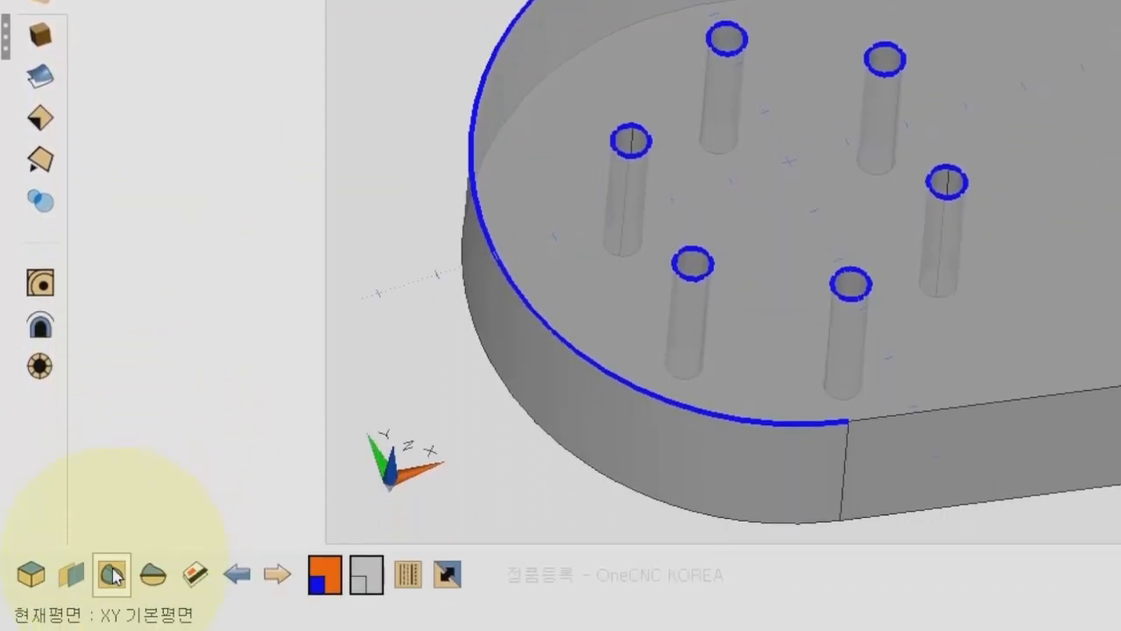
Step: Preview the model in the glass (유리) display mode, and return to the transparent (투명) mode
click(113, 576)
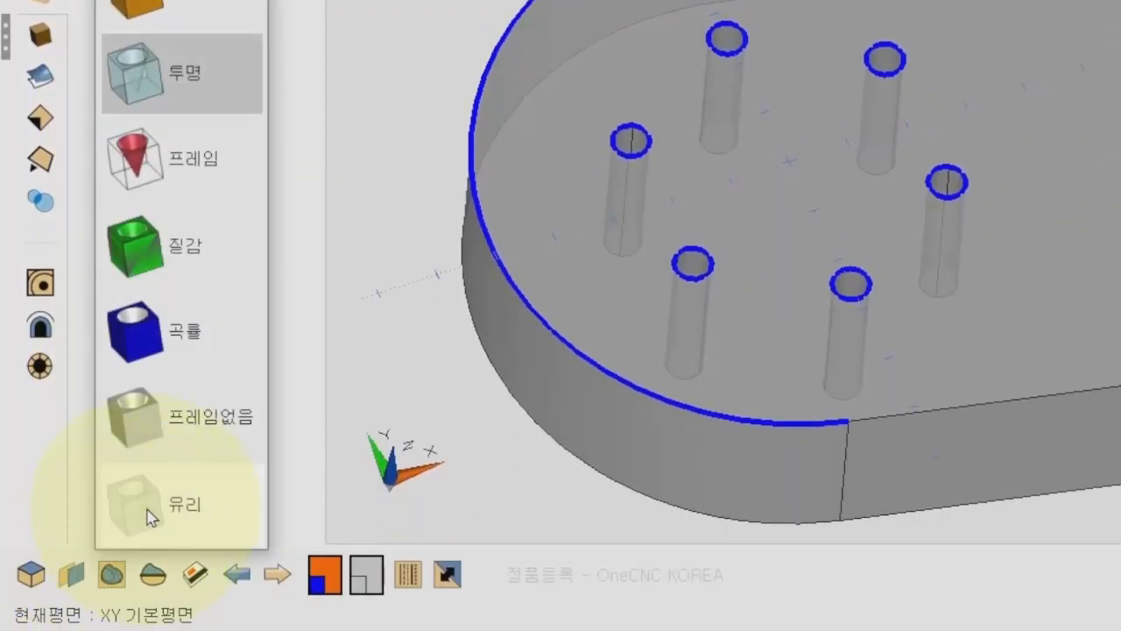
click(148, 518)
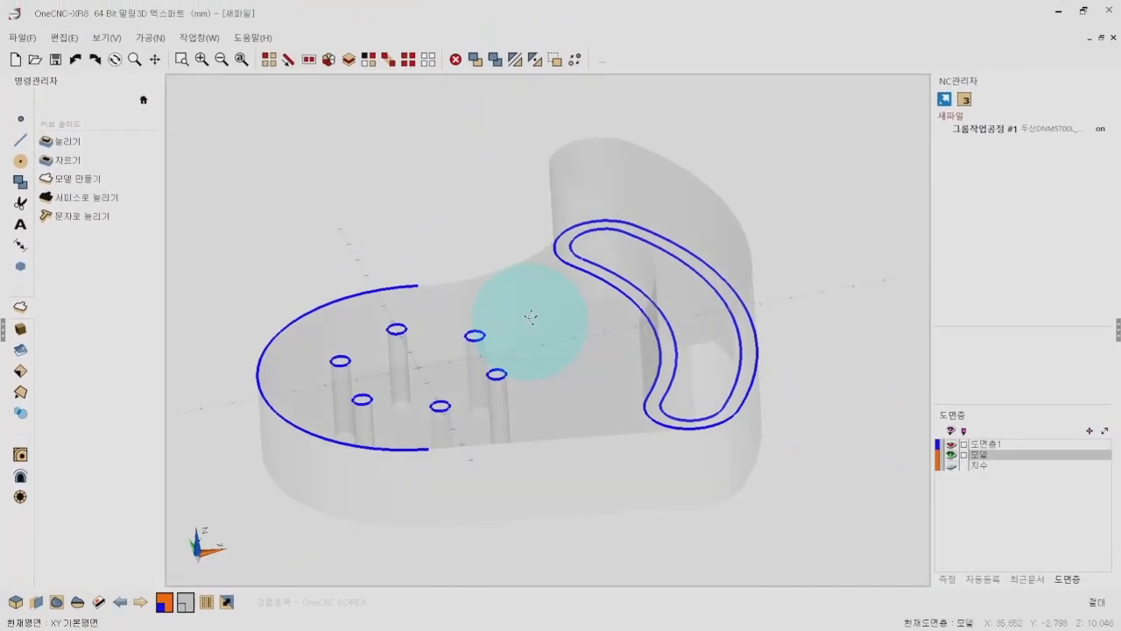
mouse_move(541, 377)
middle_down()
mouse_move(530, 360)
mouse_move(552, 358)
middle_up()
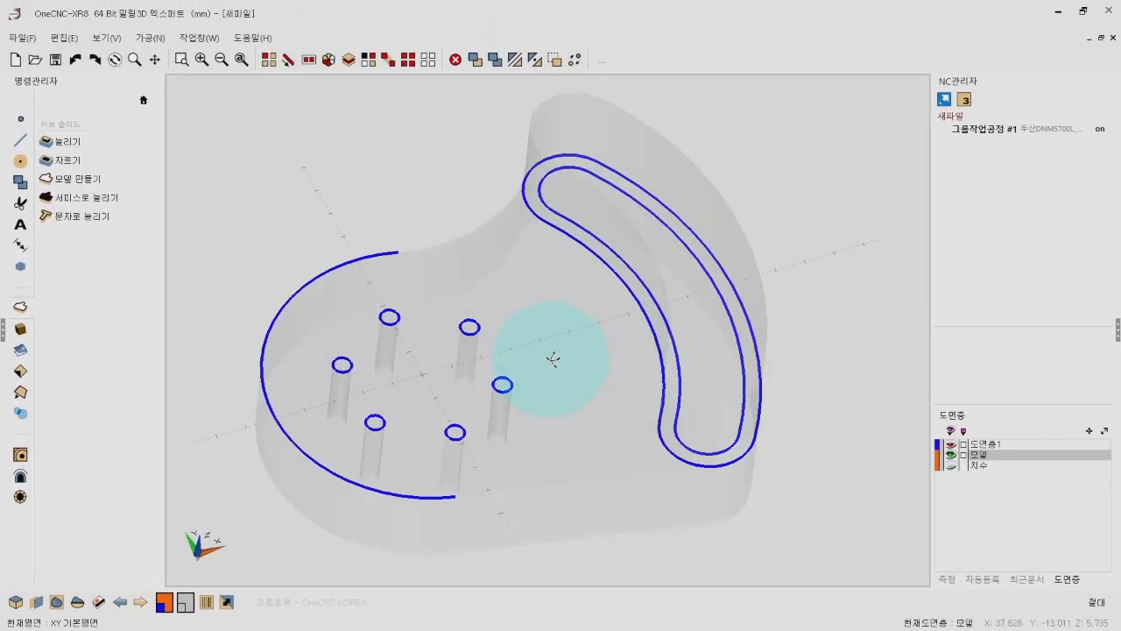
click(56, 602)
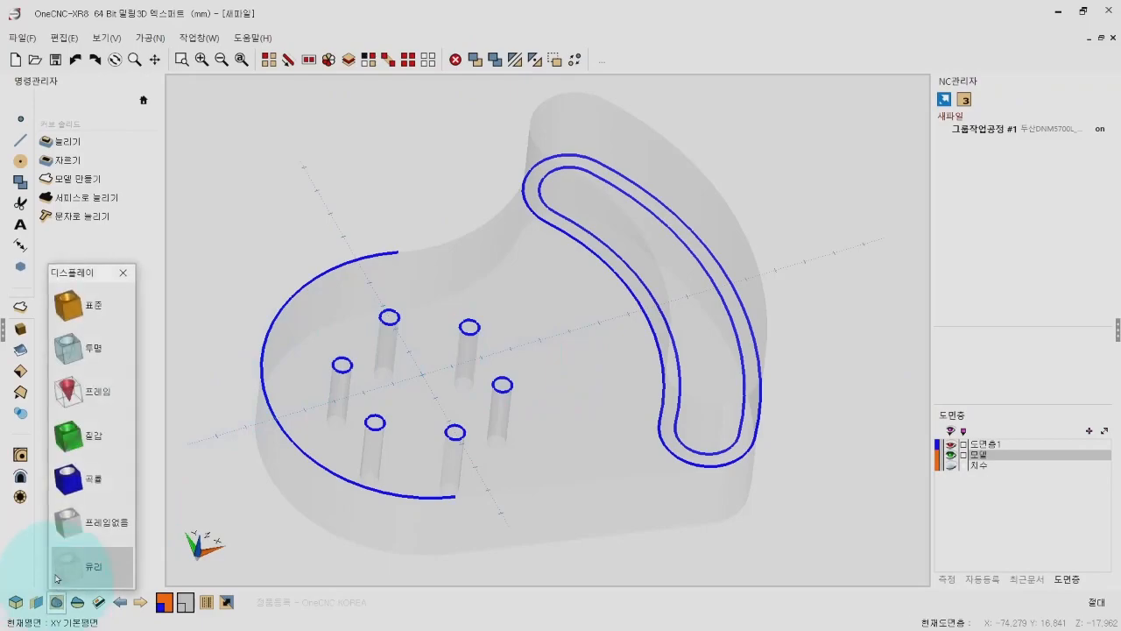
click(75, 361)
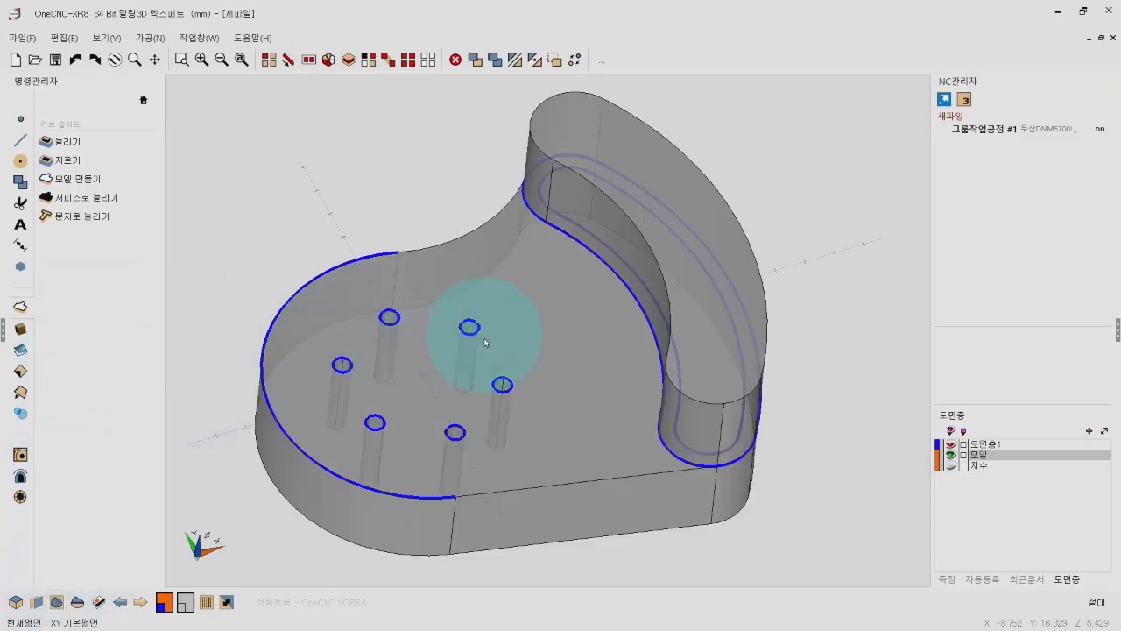
Step: Move the current work plane onto the top face of the raised slot boss with the Smart Plane (스마트 평면) face option
middle_drag(632, 421, 585, 273)
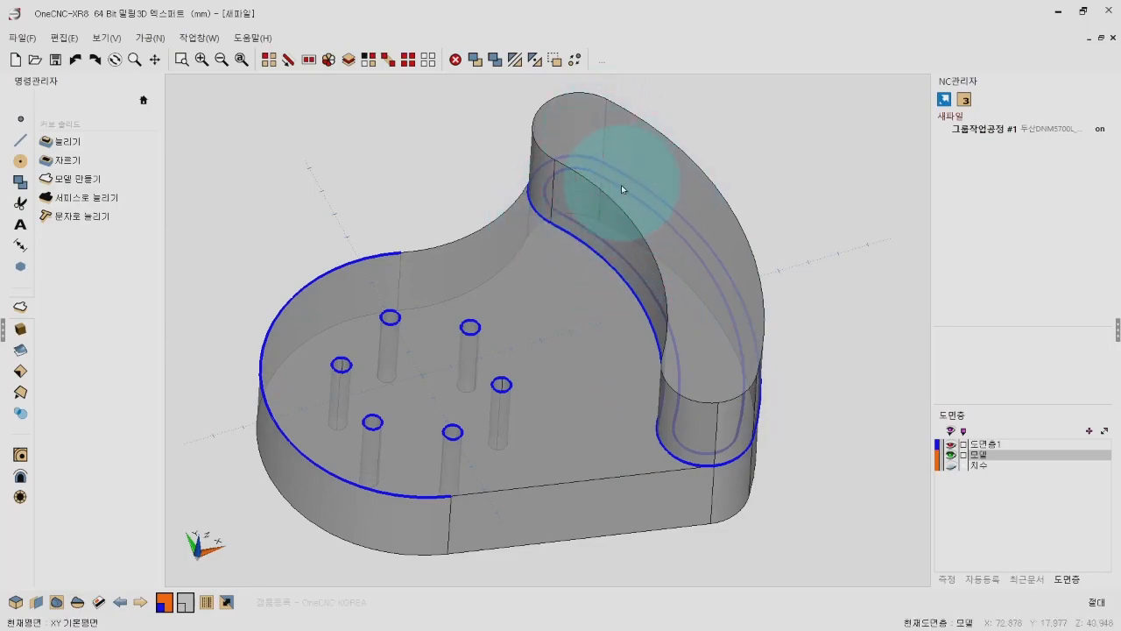
scroll(666, 277, down, 1)
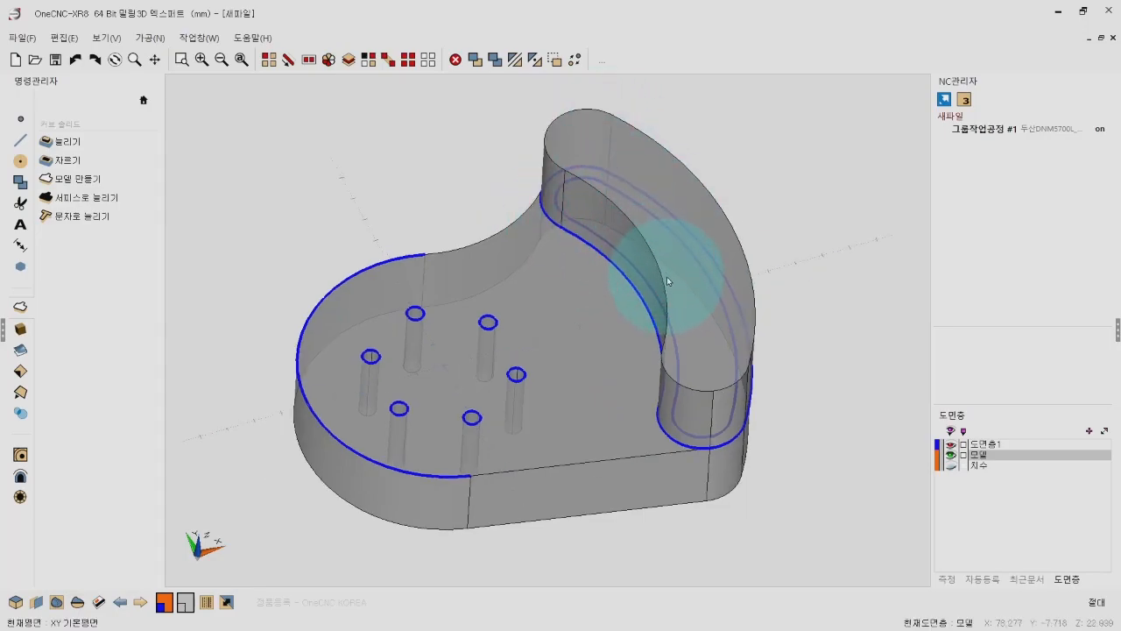
middle_drag(667, 277, 628, 329)
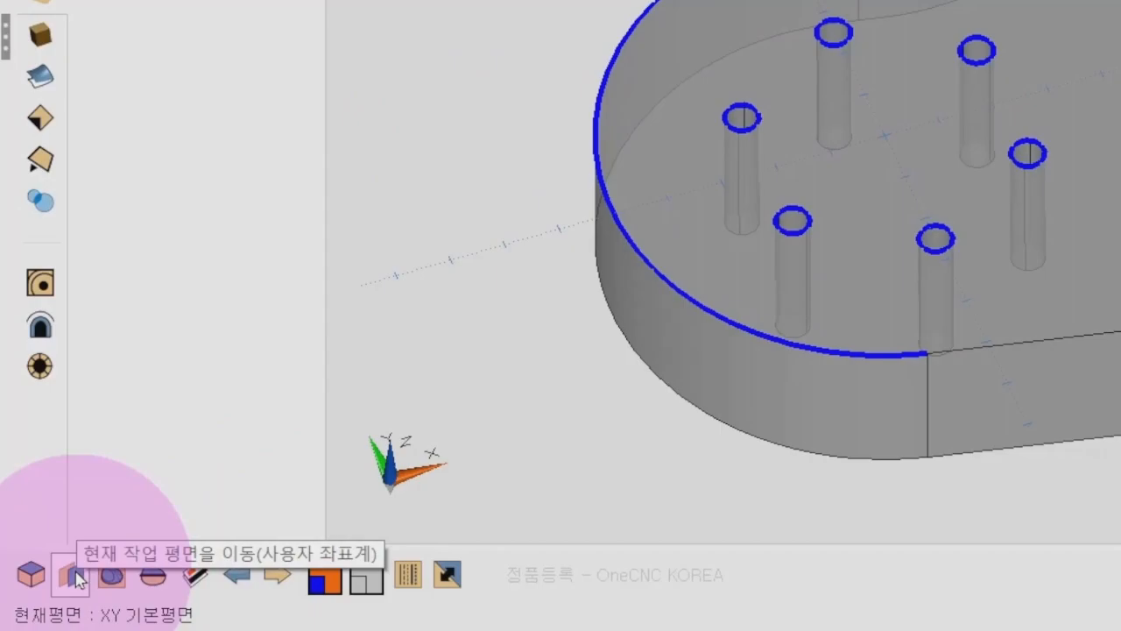
click(75, 576)
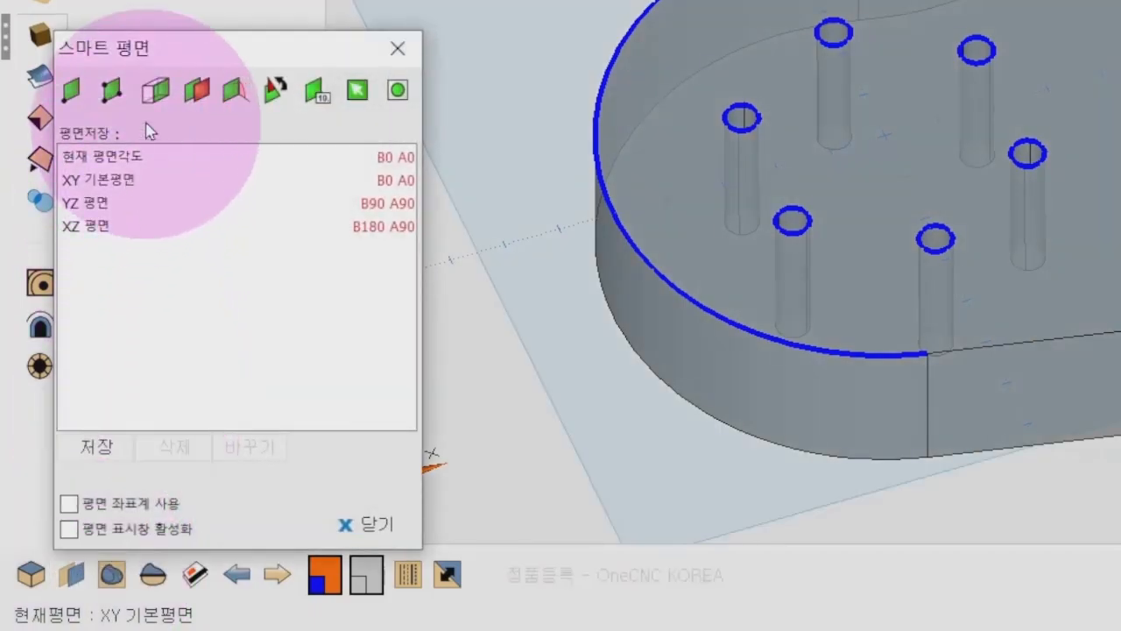
drag(148, 56, 193, 30)
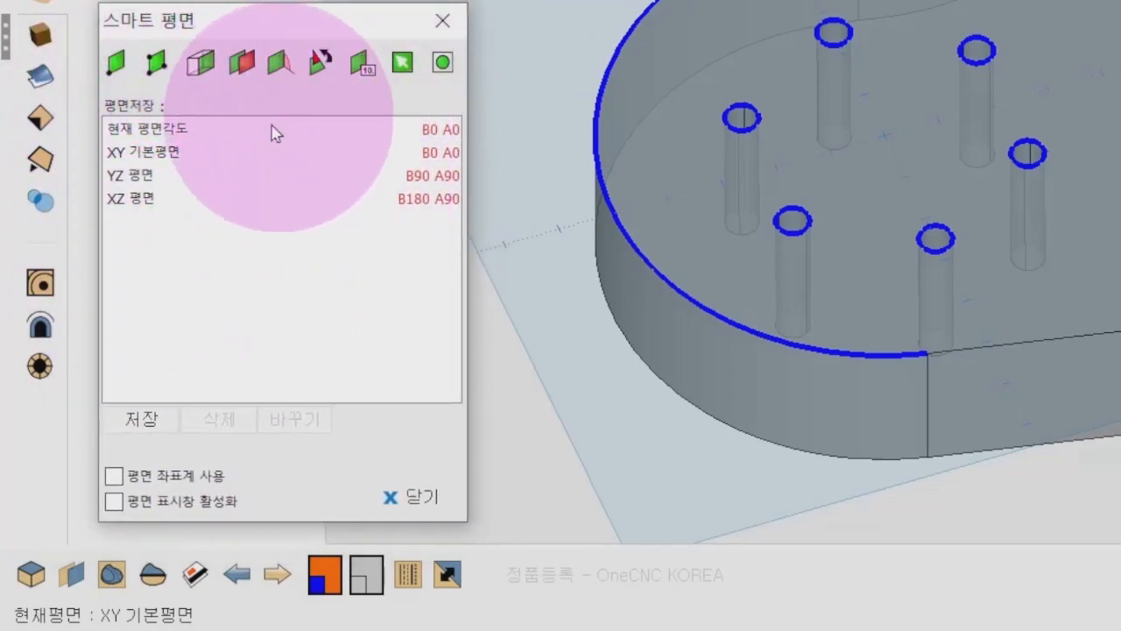
click(205, 77)
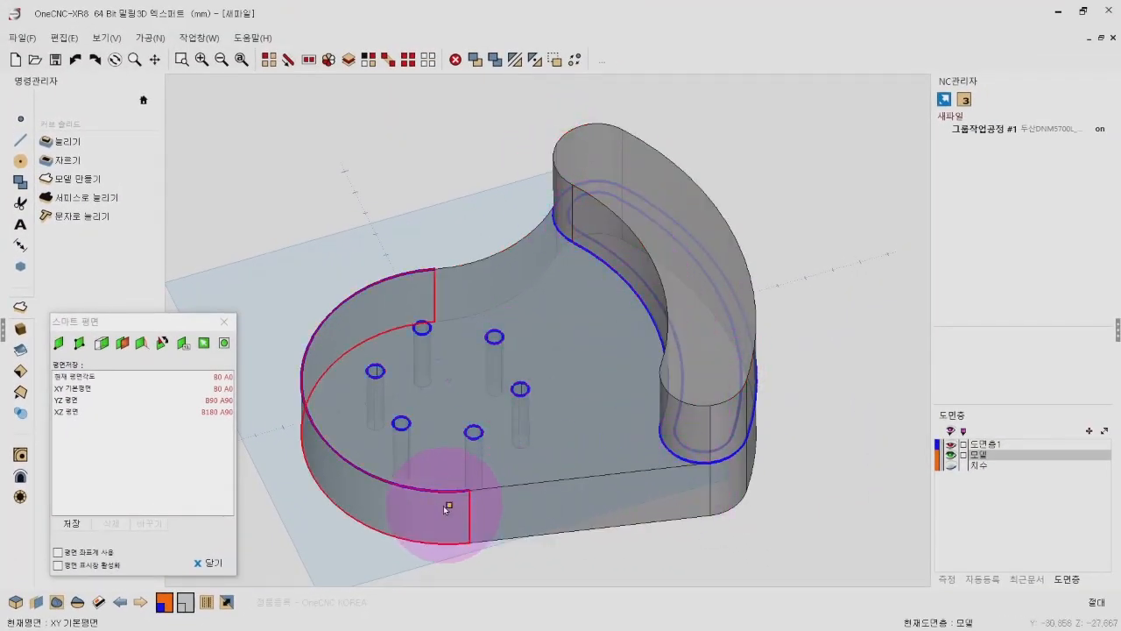
click(659, 204)
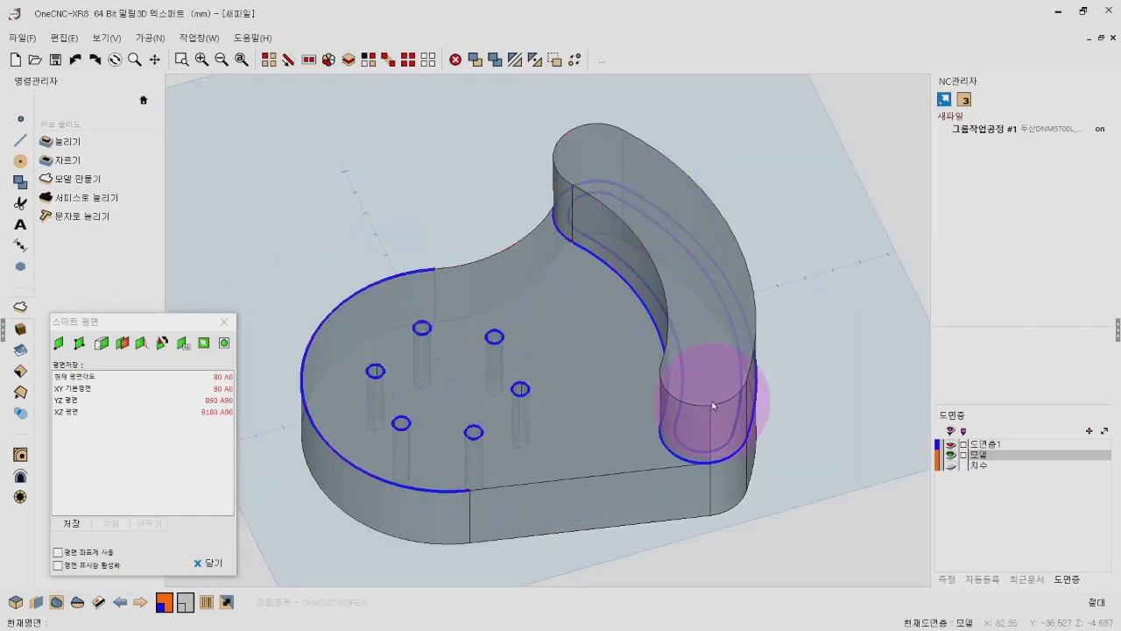
middle_drag(722, 410, 668, 423)
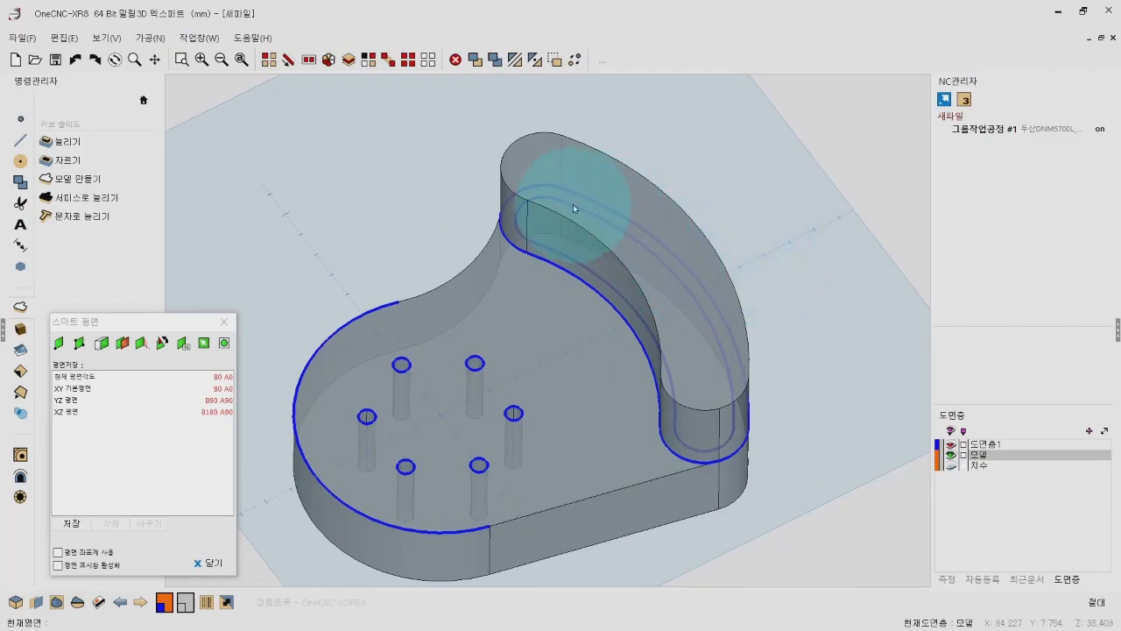
mouse_move(714, 415)
middle_down()
mouse_move(701, 298)
mouse_move(719, 418)
middle_up()
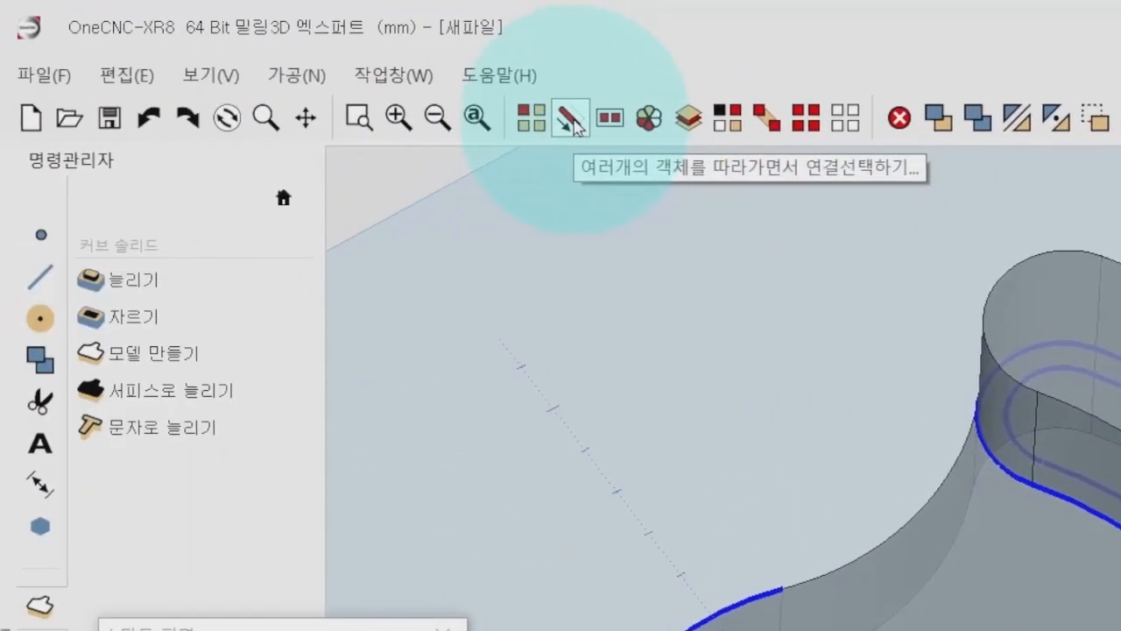
Step: Chain-select the closed inner slot contour and move it onto the boss-top work plane with Smart Projection (스마트 투영), using the plane (평면) method
click(14, 120)
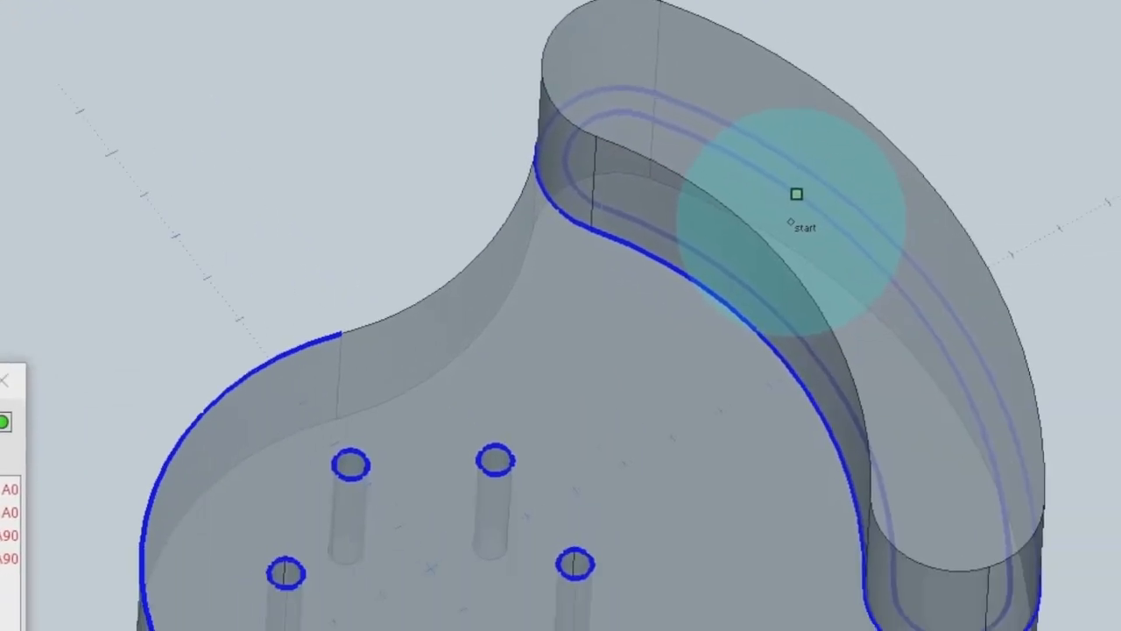
click(675, 156)
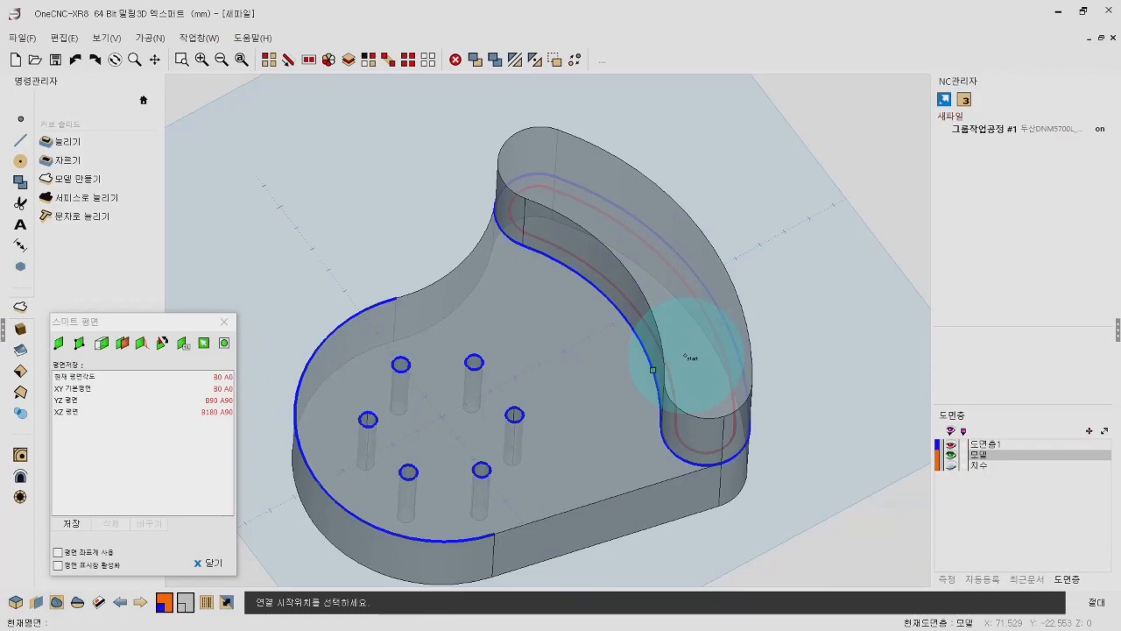
click(145, 101)
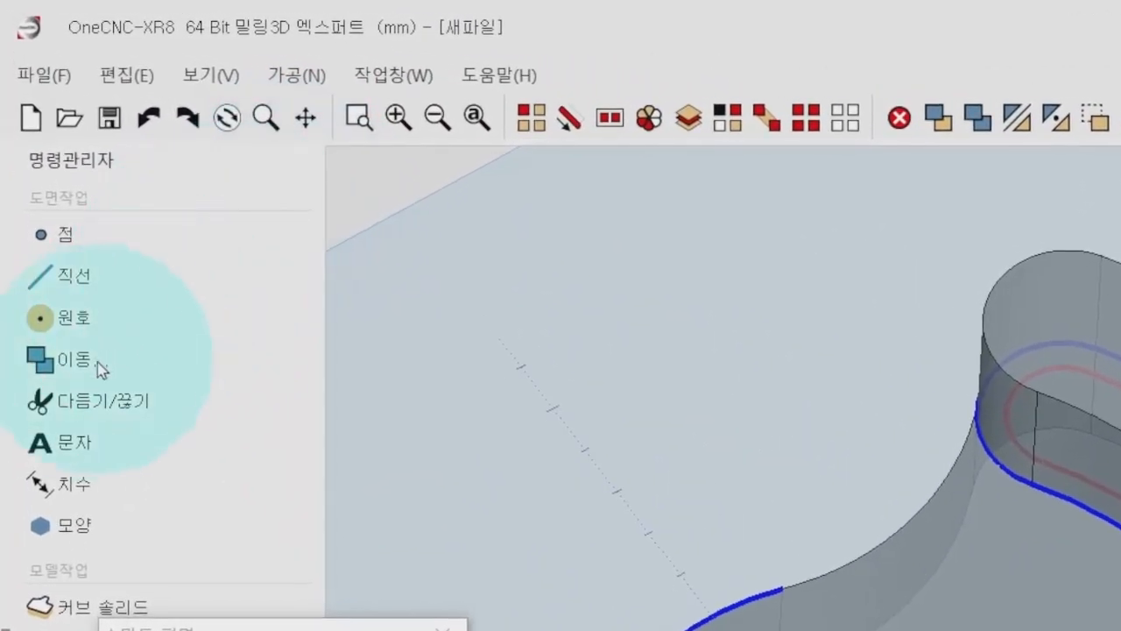
click(52, 186)
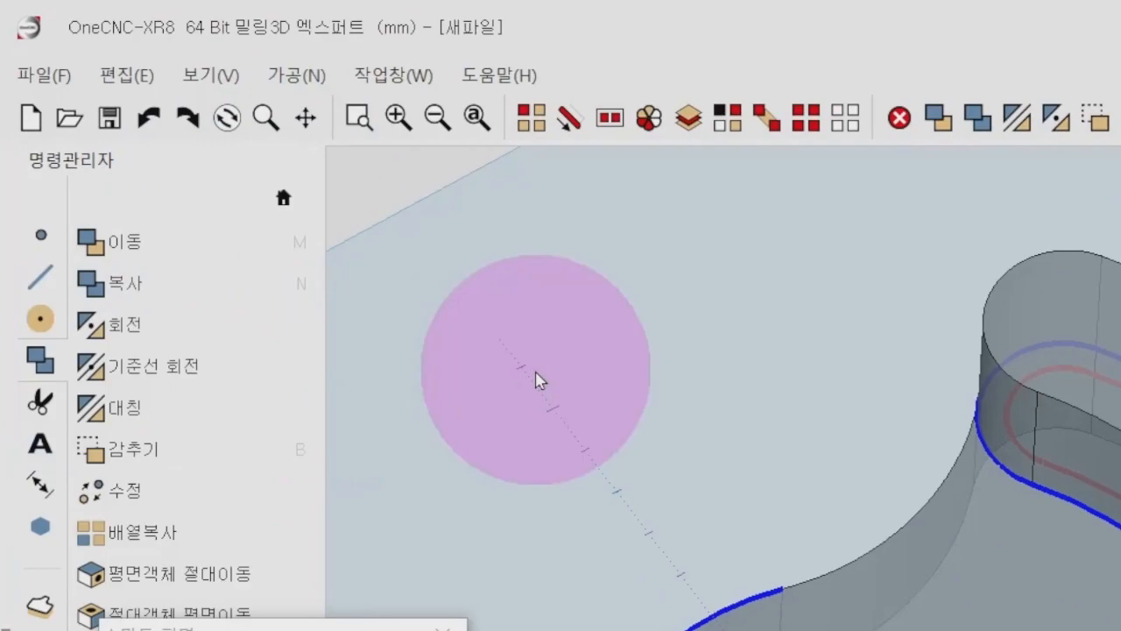
drag(193, 629, 424, 630)
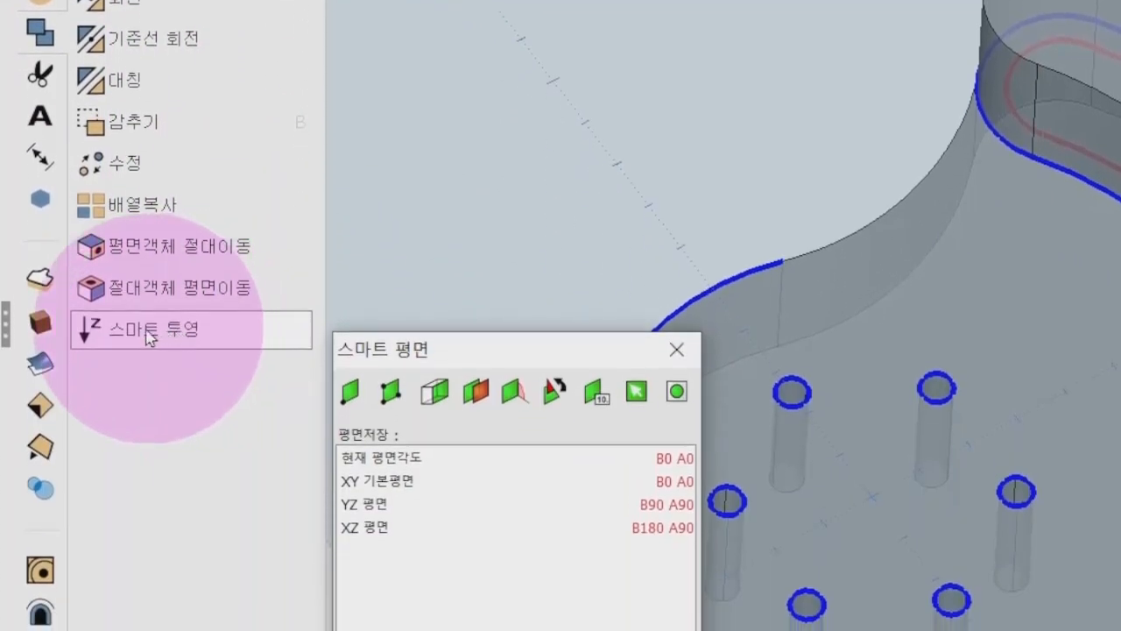
click(149, 338)
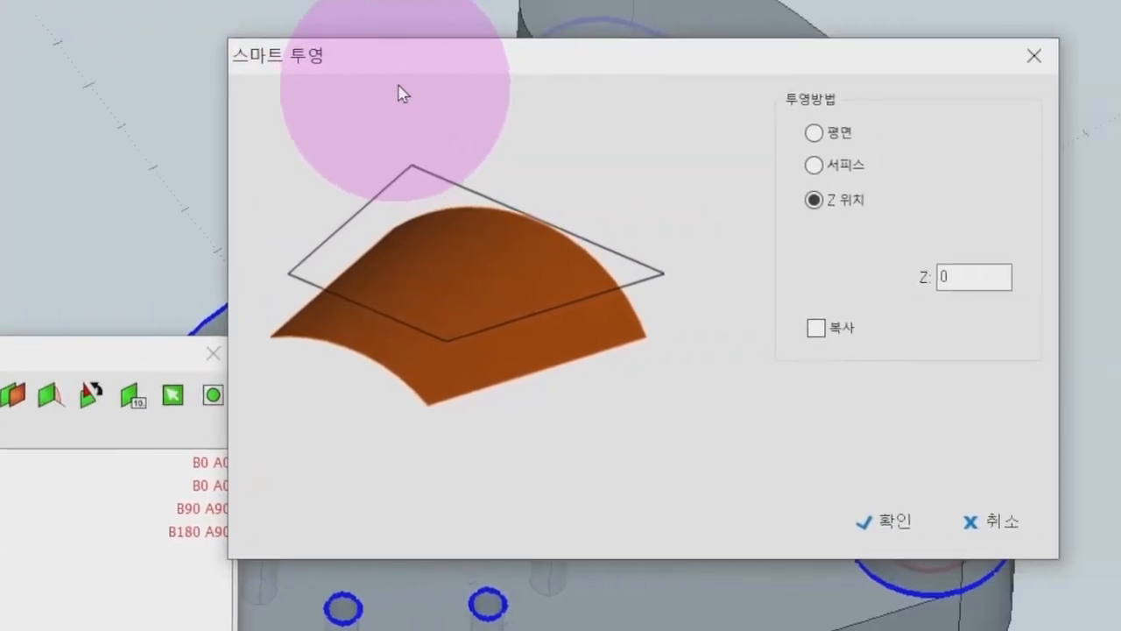
drag(399, 94, 946, 0)
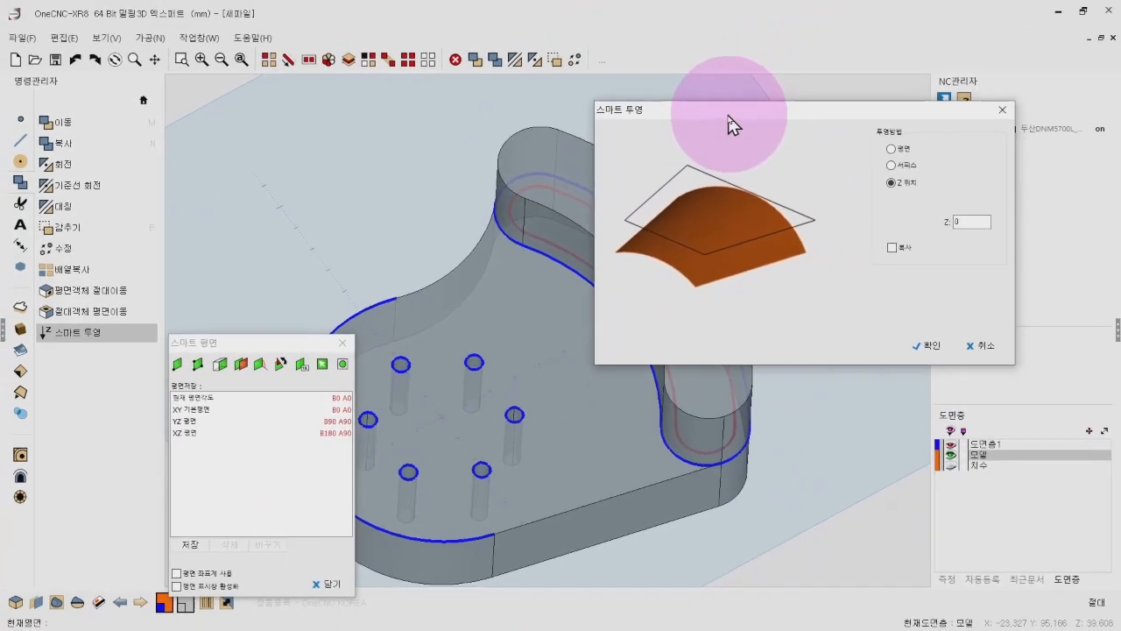
drag(818, 17, 897, 0)
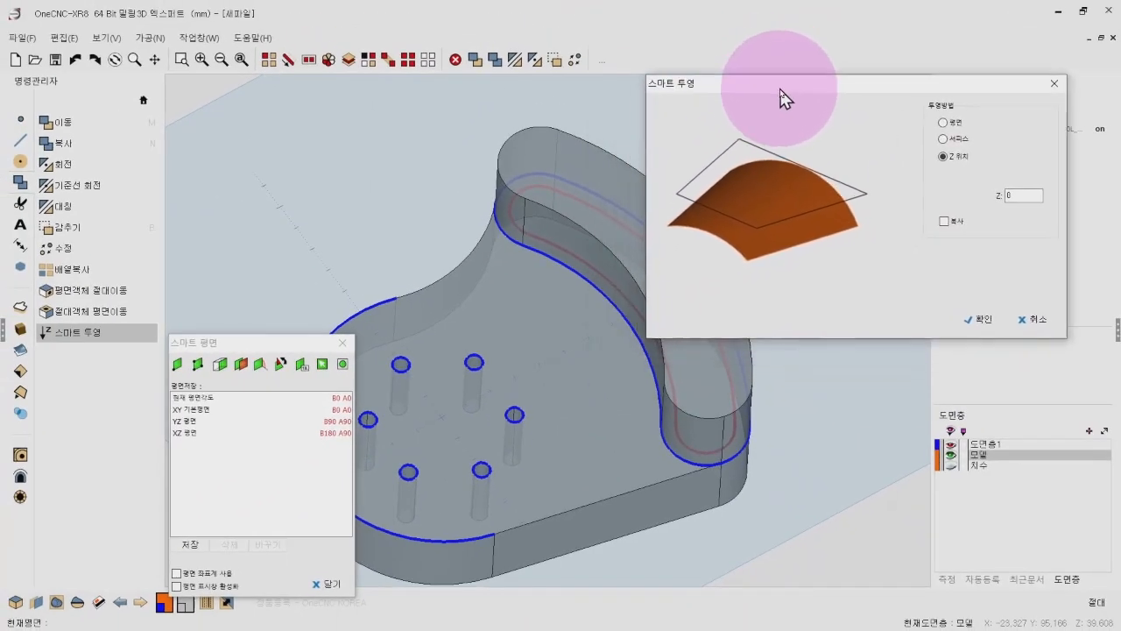
click(947, 123)
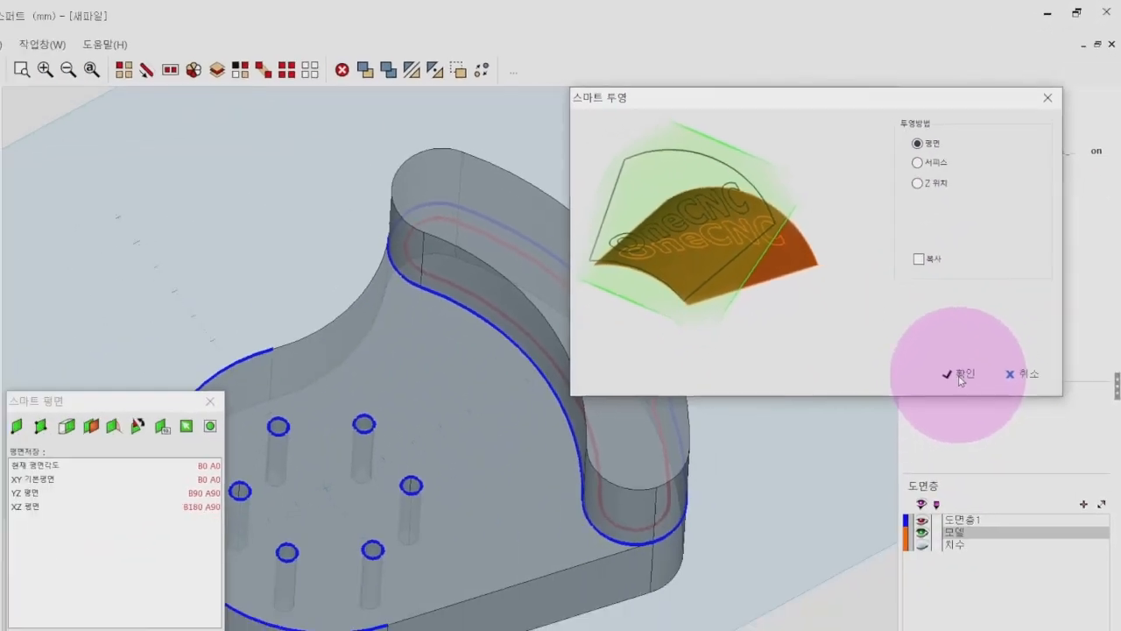
click(836, 624)
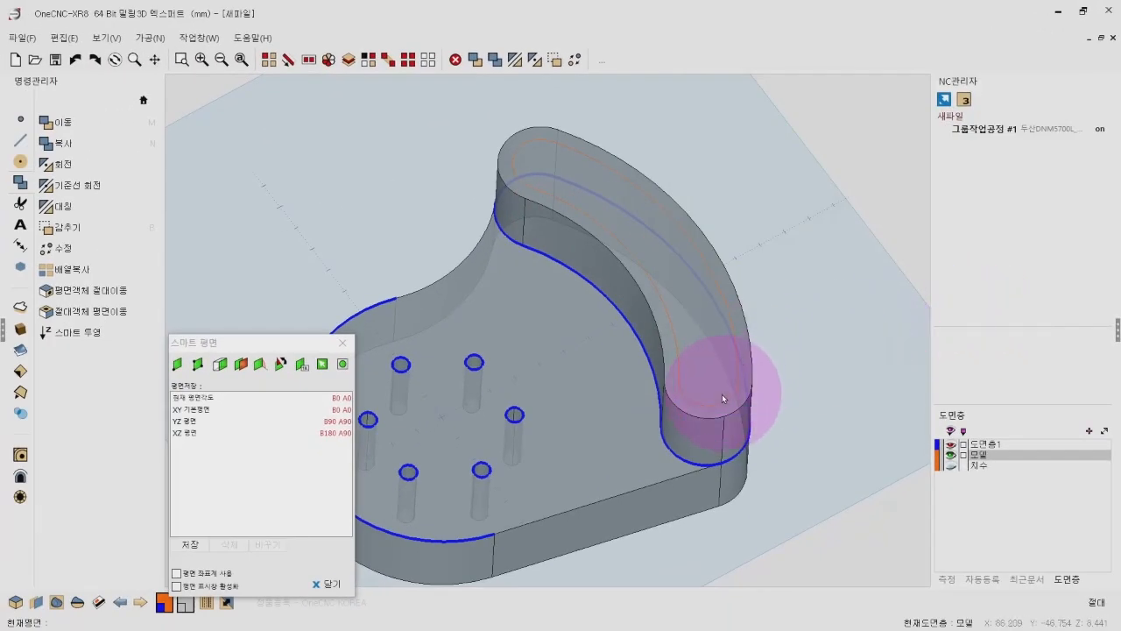
middle_drag(713, 391, 666, 286)
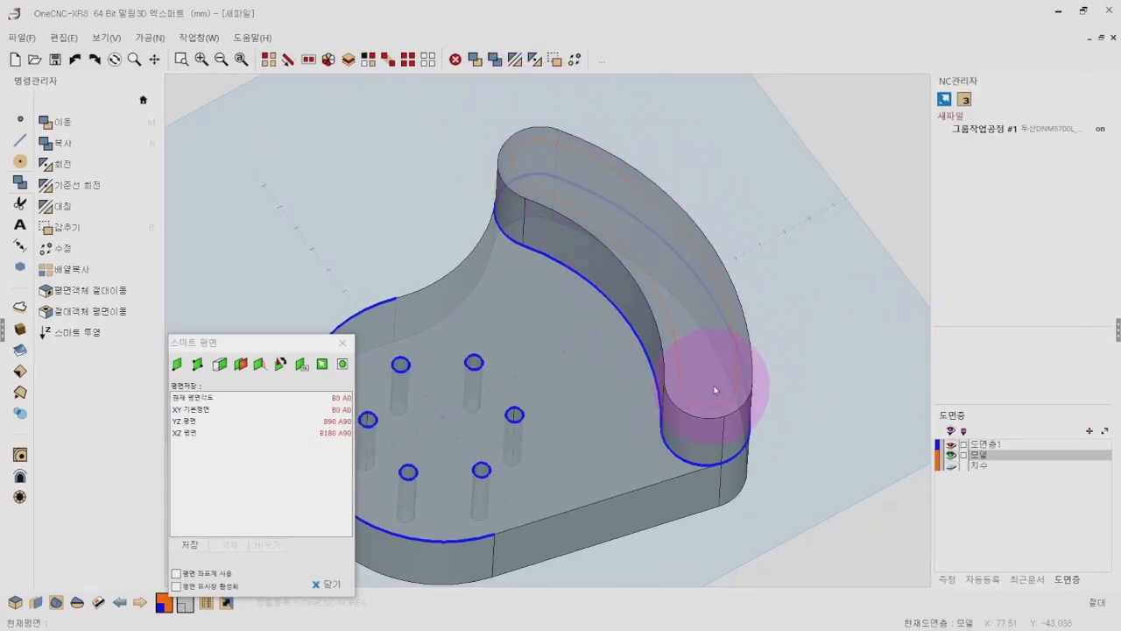
Step: Cut (자르기) the closed inner slot contour on the boss top through the boss and plate with a depth of -145
middle_drag(753, 241, 741, 363)
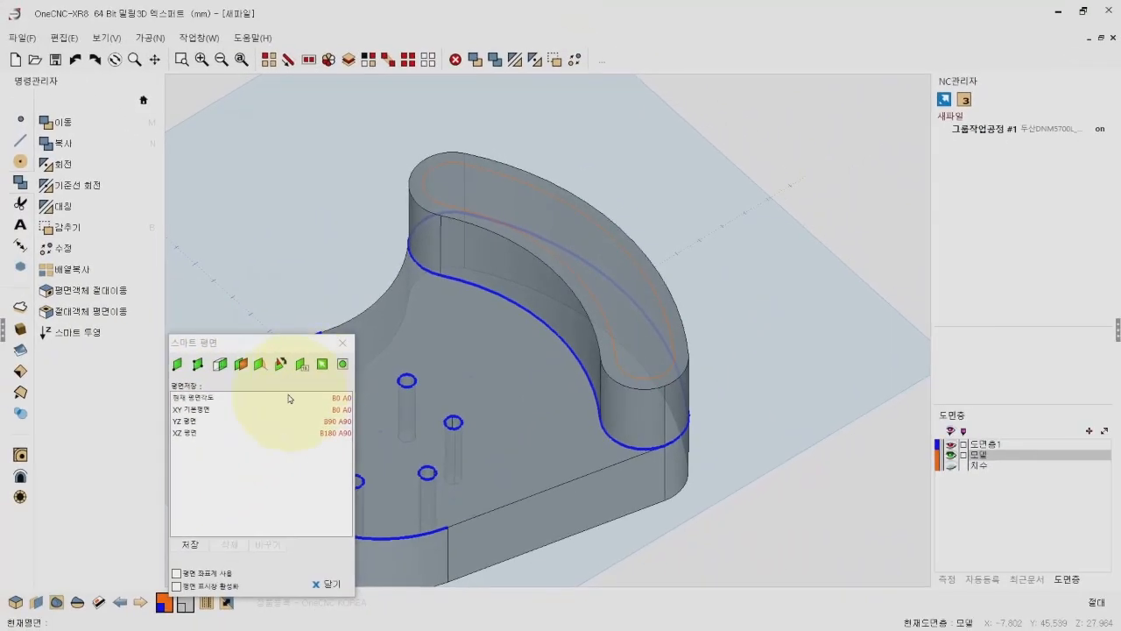
click(342, 344)
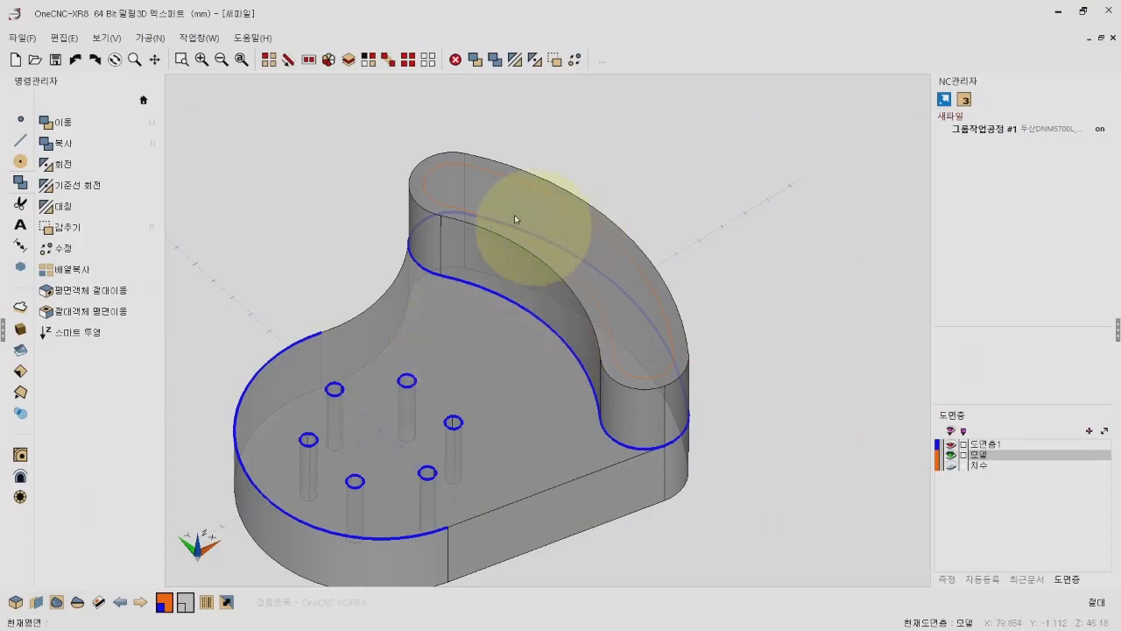
click(142, 105)
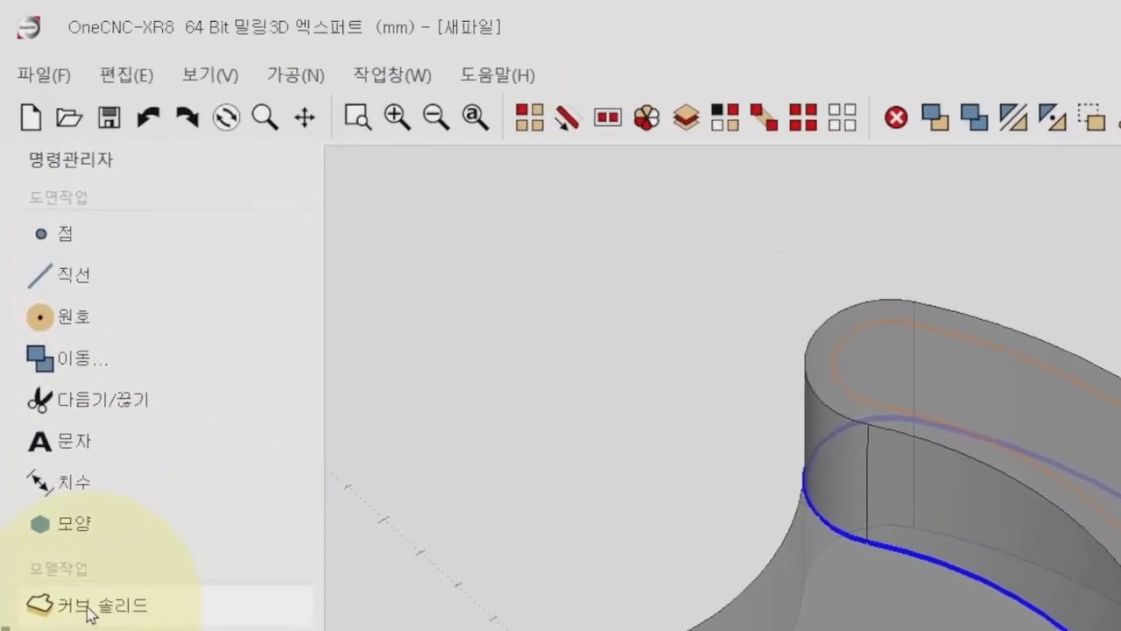
click(46, 317)
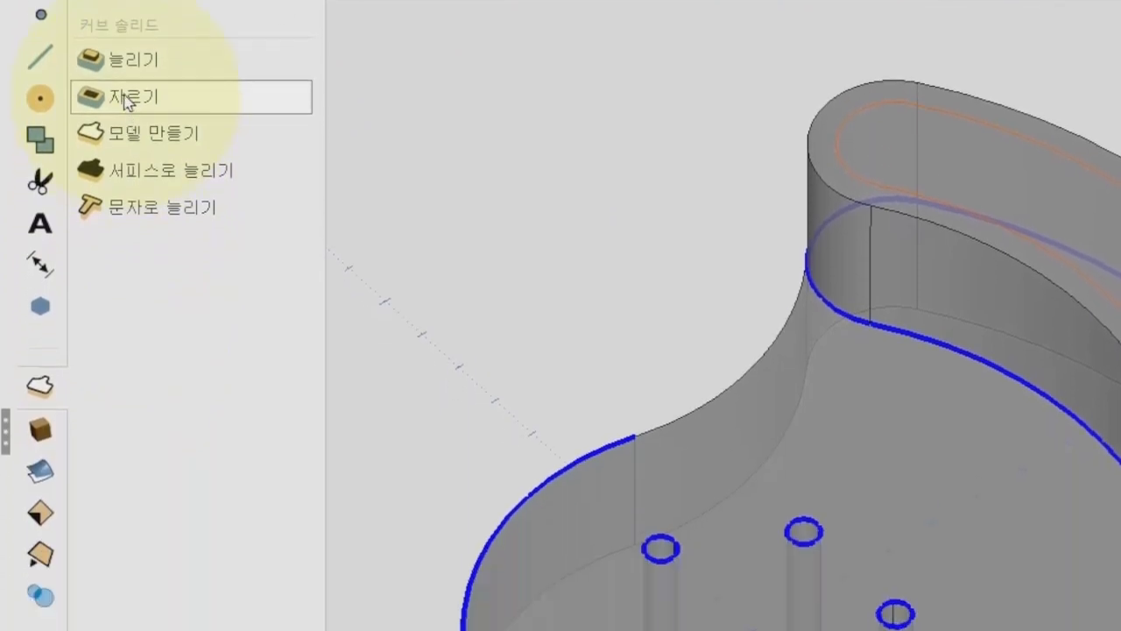
click(124, 315)
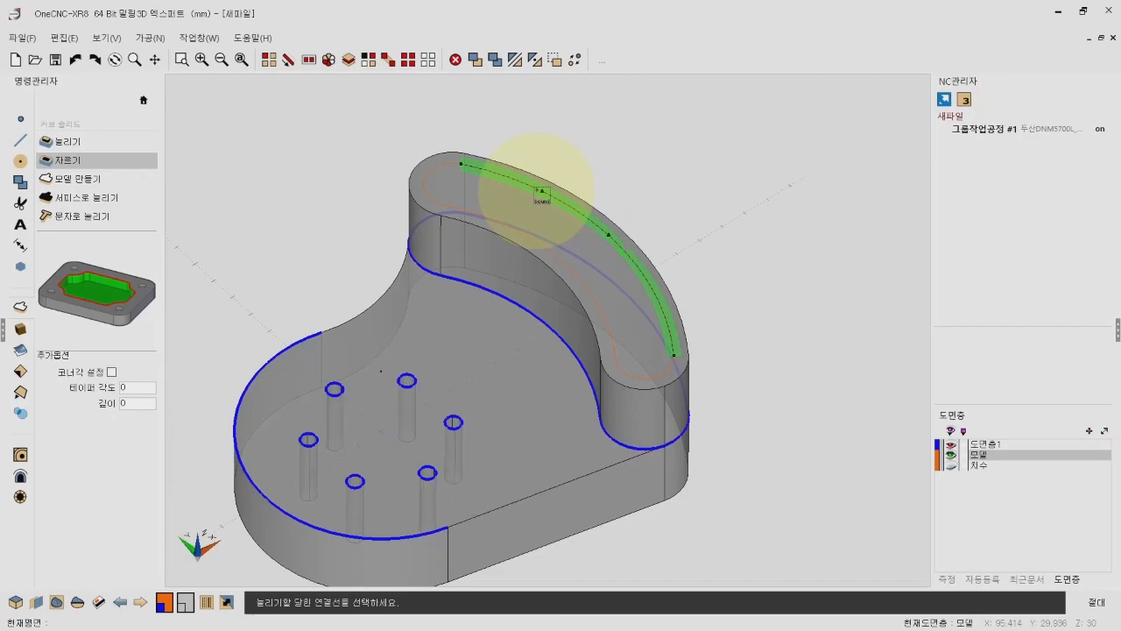
click(541, 190)
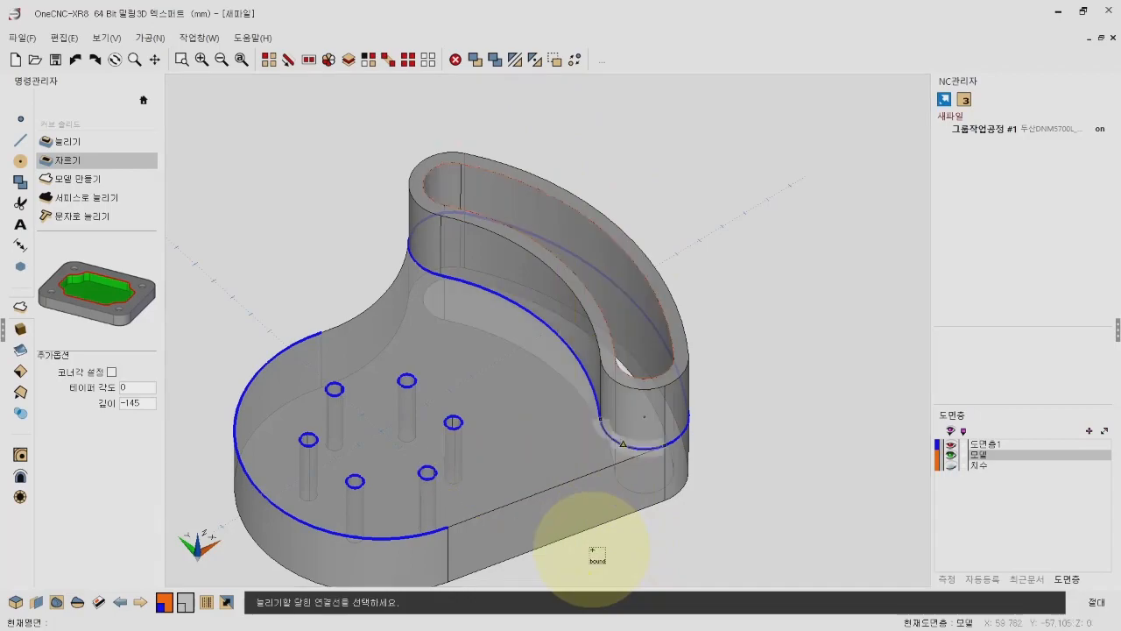
right_click(783, 325)
middle_drag(741, 311, 753, 344)
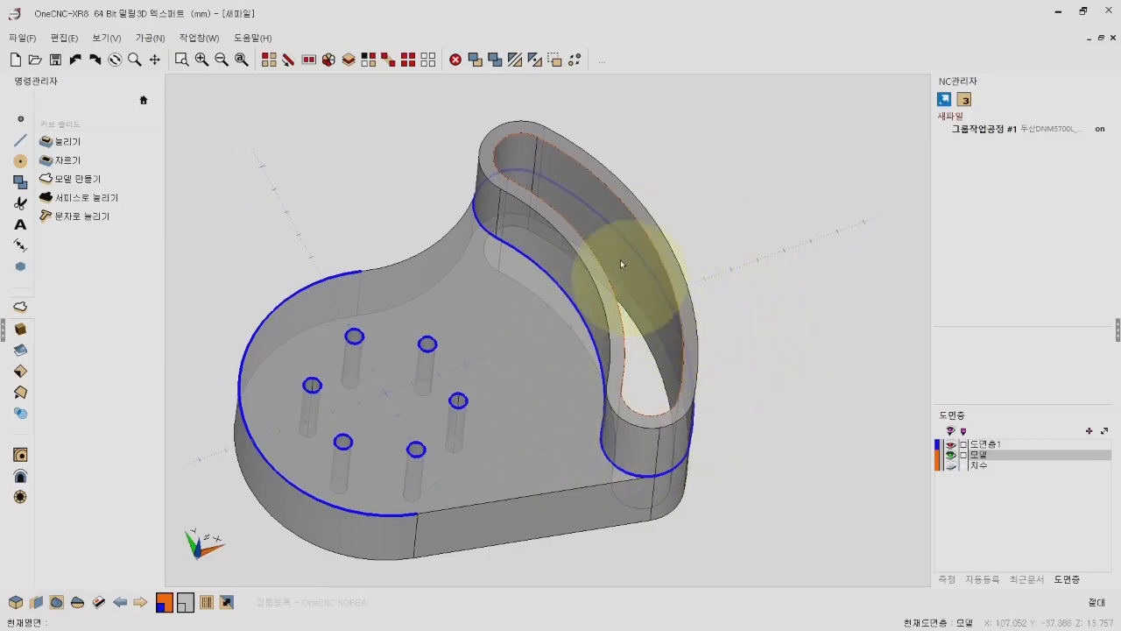
Step: Select all orange and blue drawing curves by colour, leaving grey out, and delete them
middle_drag(534, 359, 584, 356)
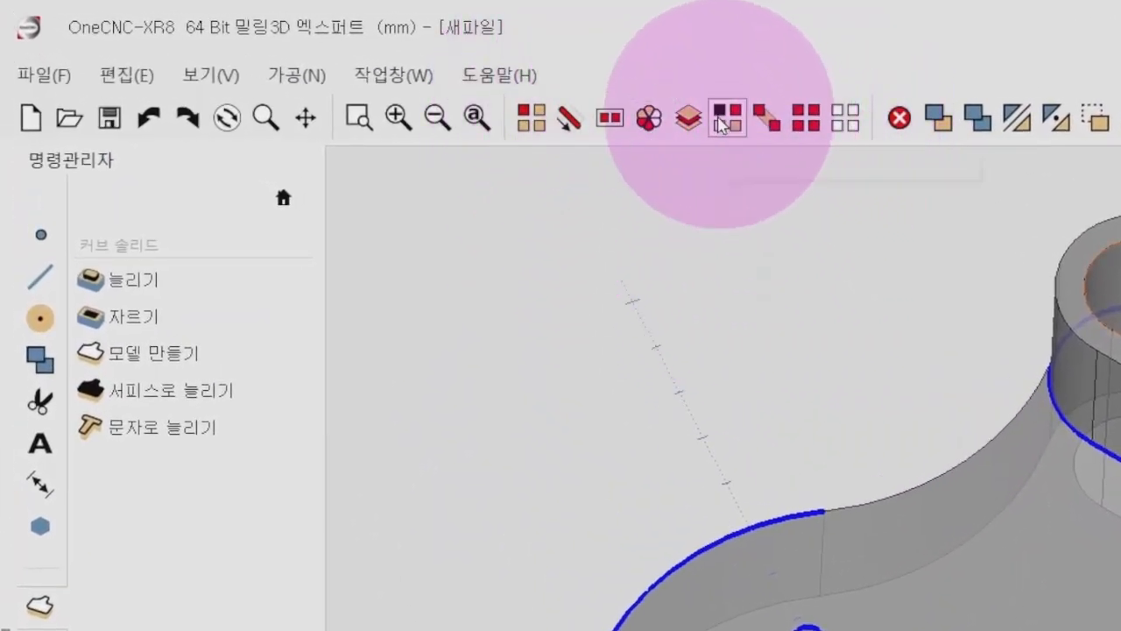
click(729, 123)
drag(1050, 389, 524, 227)
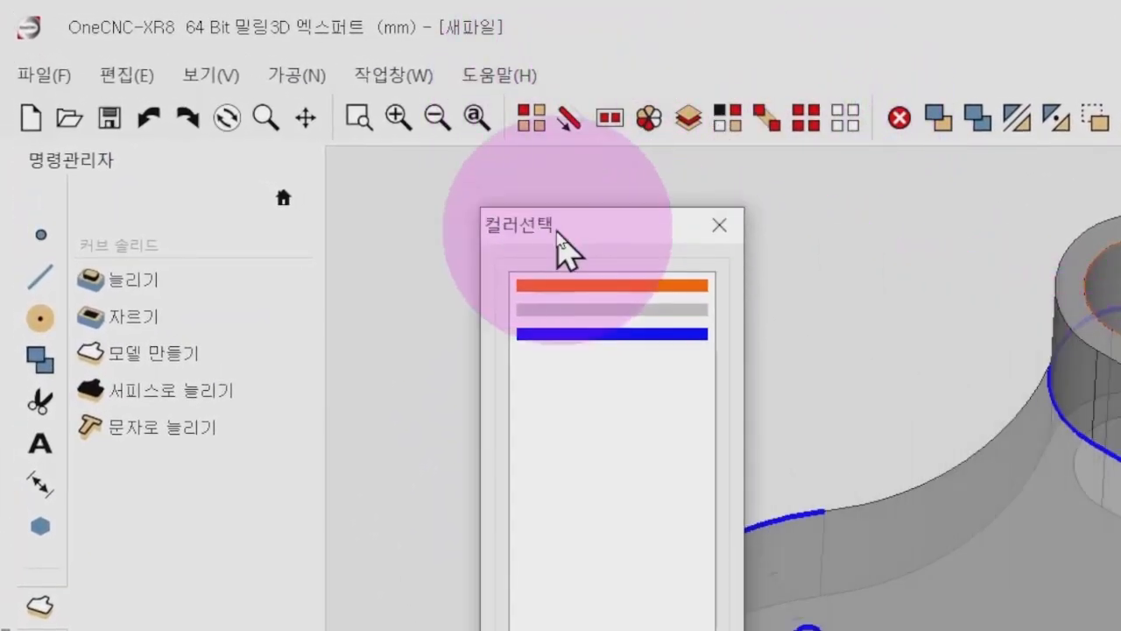
click(557, 334)
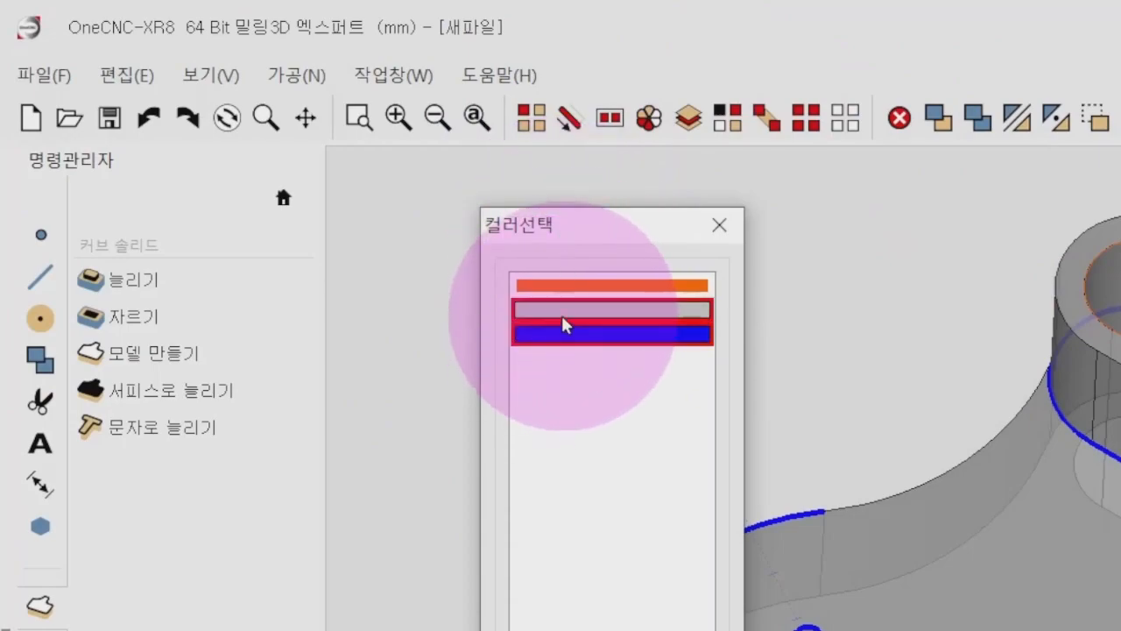
click(562, 315)
click(569, 288)
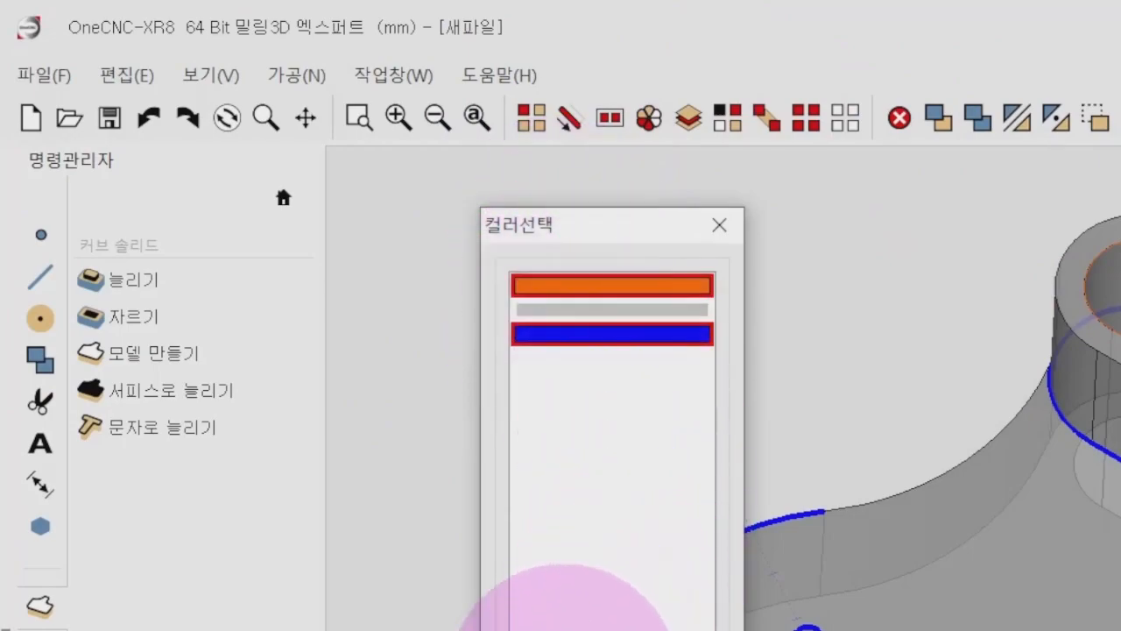
click(558, 630)
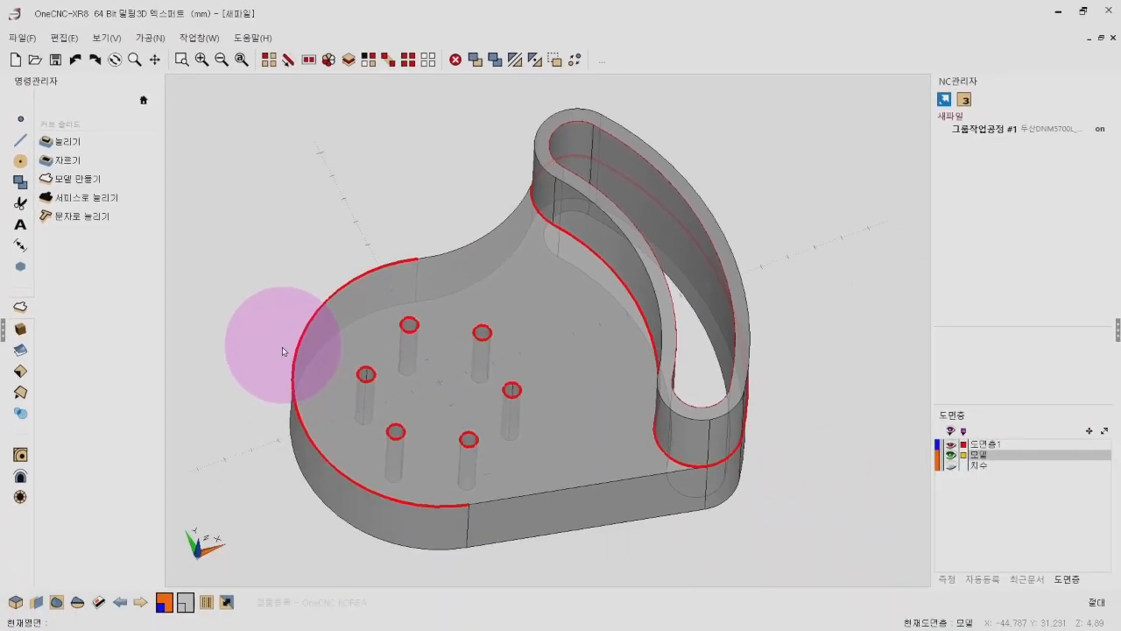
click(456, 60)
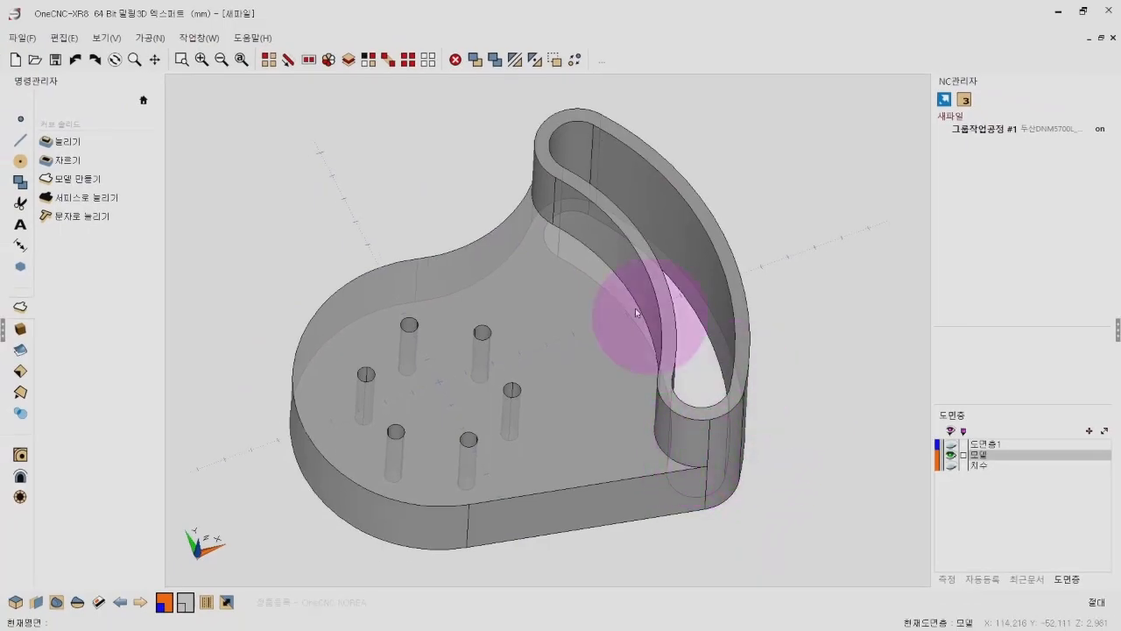
Step: Switch the model from the transparent (투명) display to the opaque shaded display with edges
mouse_move(635, 307)
middle_down()
mouse_move(625, 324)
mouse_move(538, 288)
mouse_move(613, 288)
mouse_move(625, 428)
mouse_move(550, 400)
mouse_move(595, 324)
mouse_move(654, 305)
mouse_move(644, 311)
middle_up()
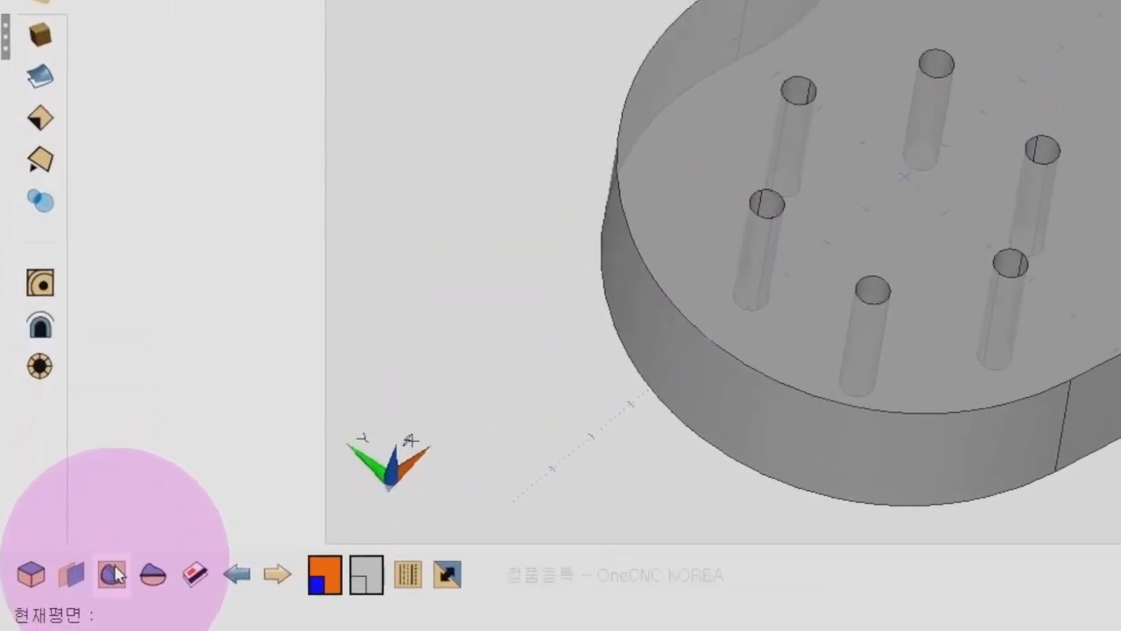
click(56, 603)
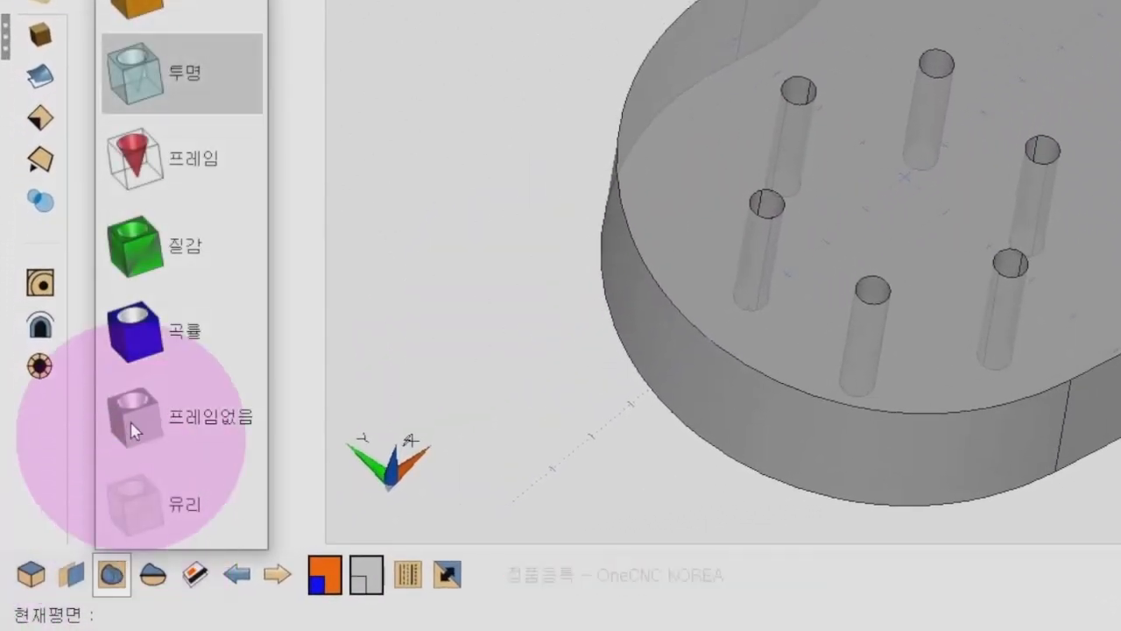
click(195, 6)
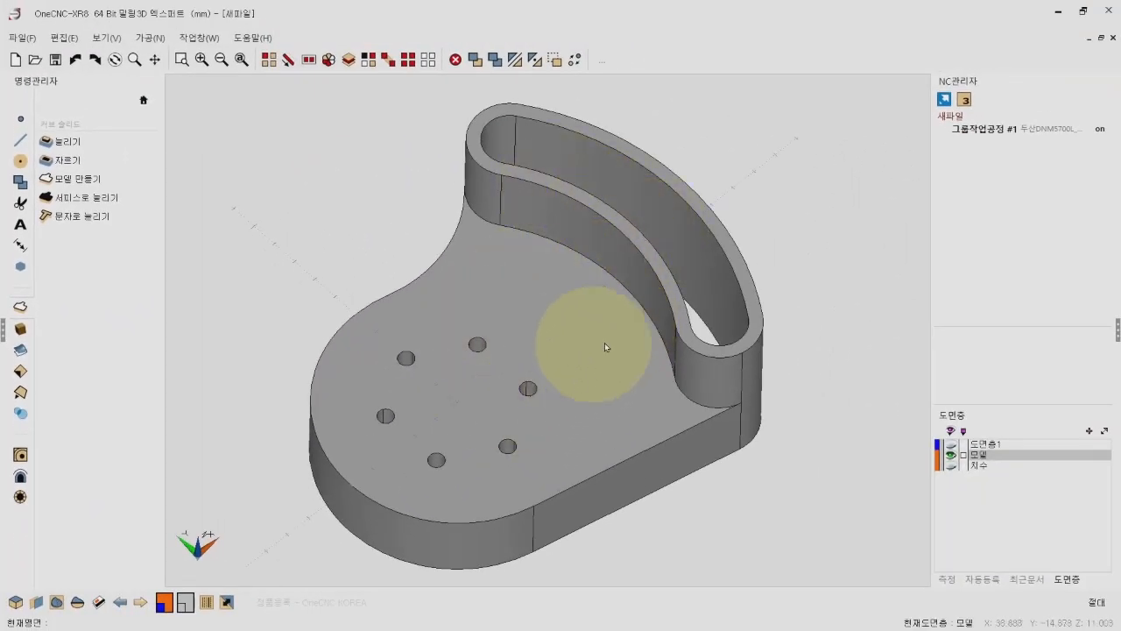
Step: Collapse the command manager (명령관리자) to enlarge the drawing area, and restore it
click(143, 100)
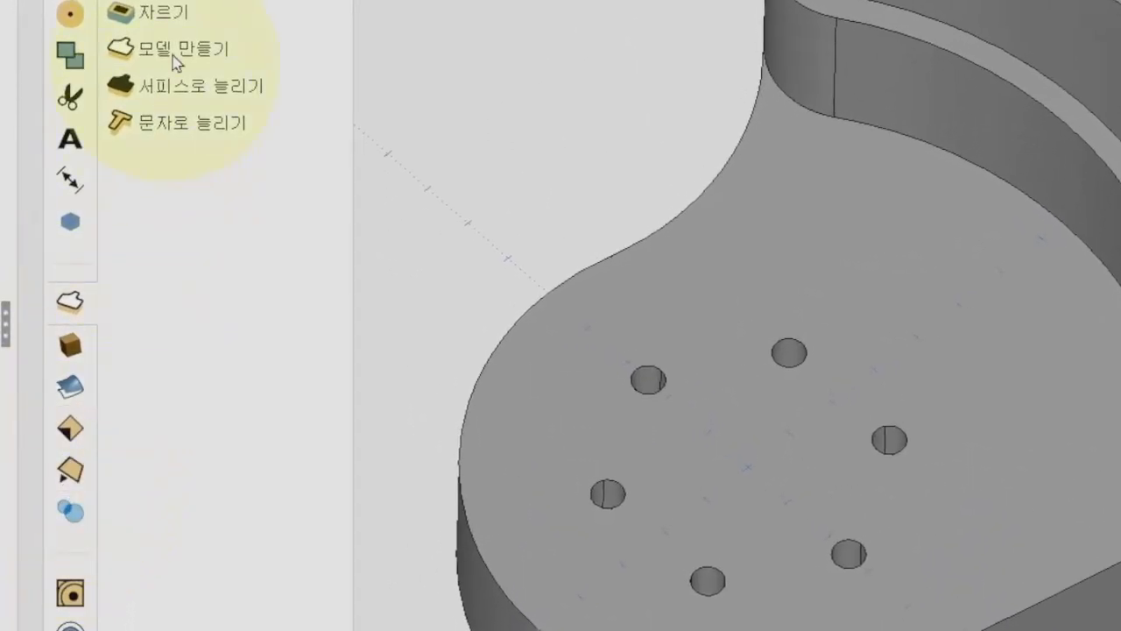
click(313, 1)
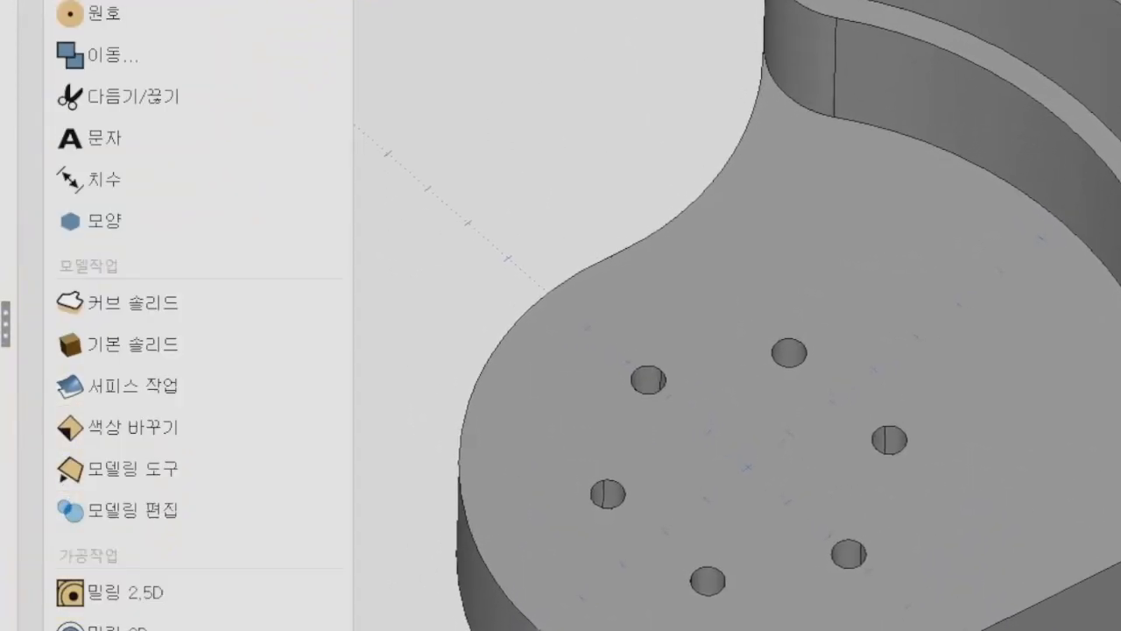
drag(60, 91, 433, 327)
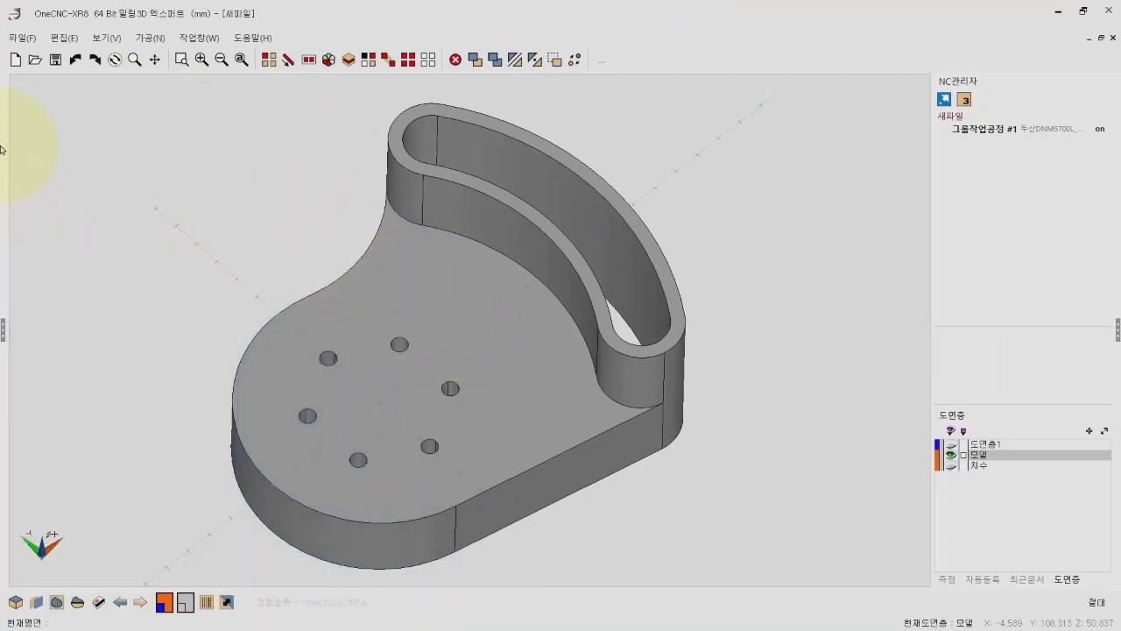
click(7, 333)
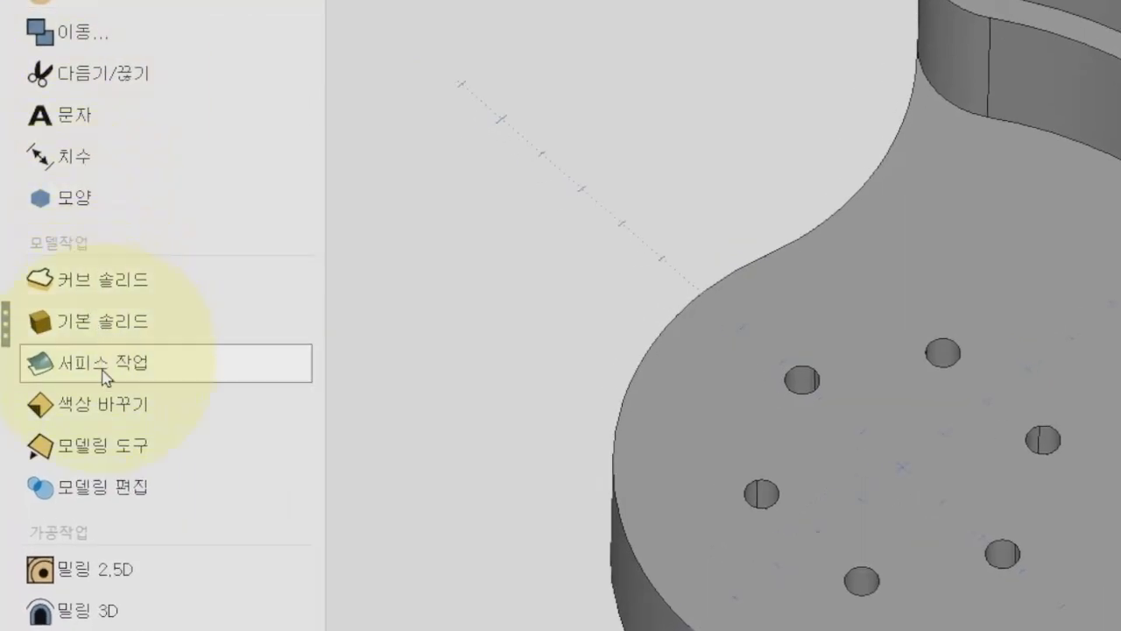
Step: Chamfer (모따기) the top edges of the six plate holes with a chamfer size of 1 mm
click(103, 448)
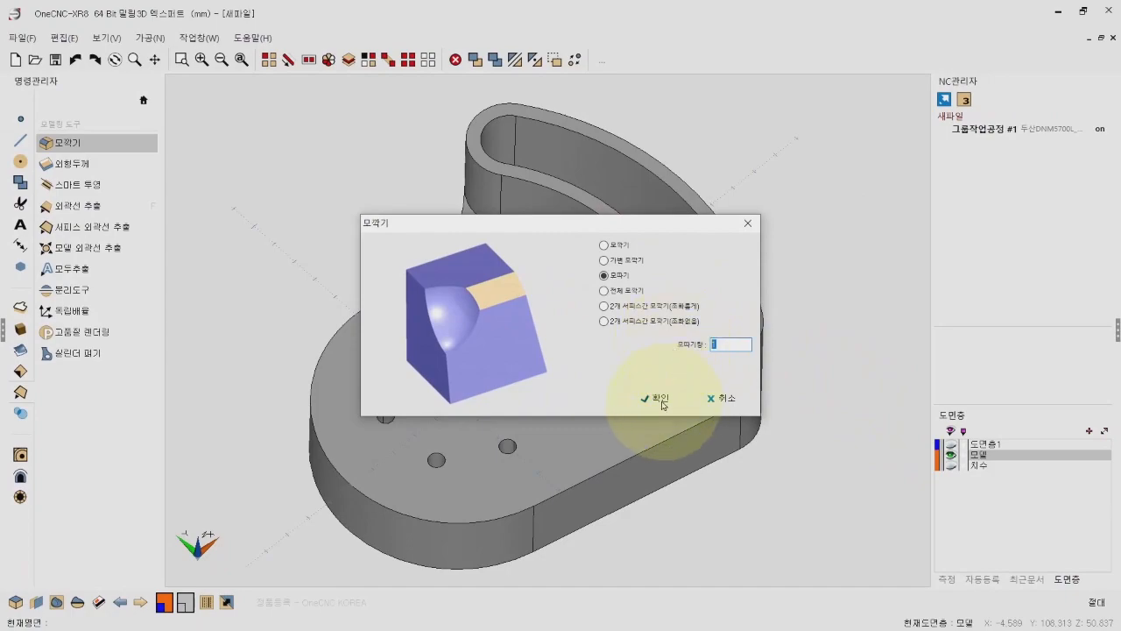
click(661, 399)
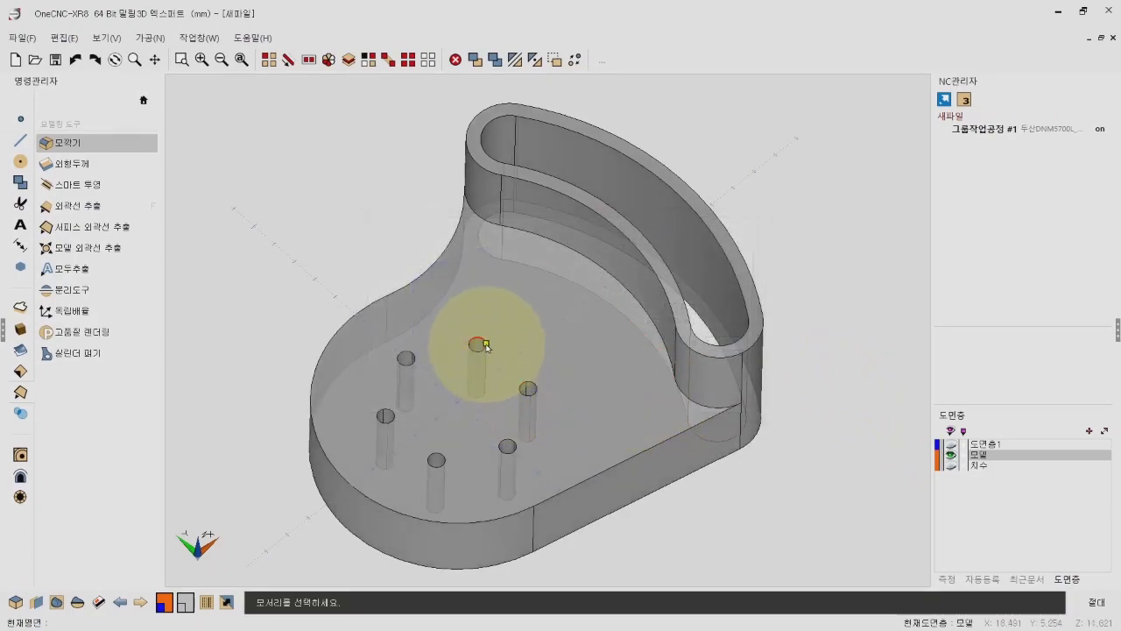
click(486, 344)
click(529, 390)
click(509, 441)
click(437, 457)
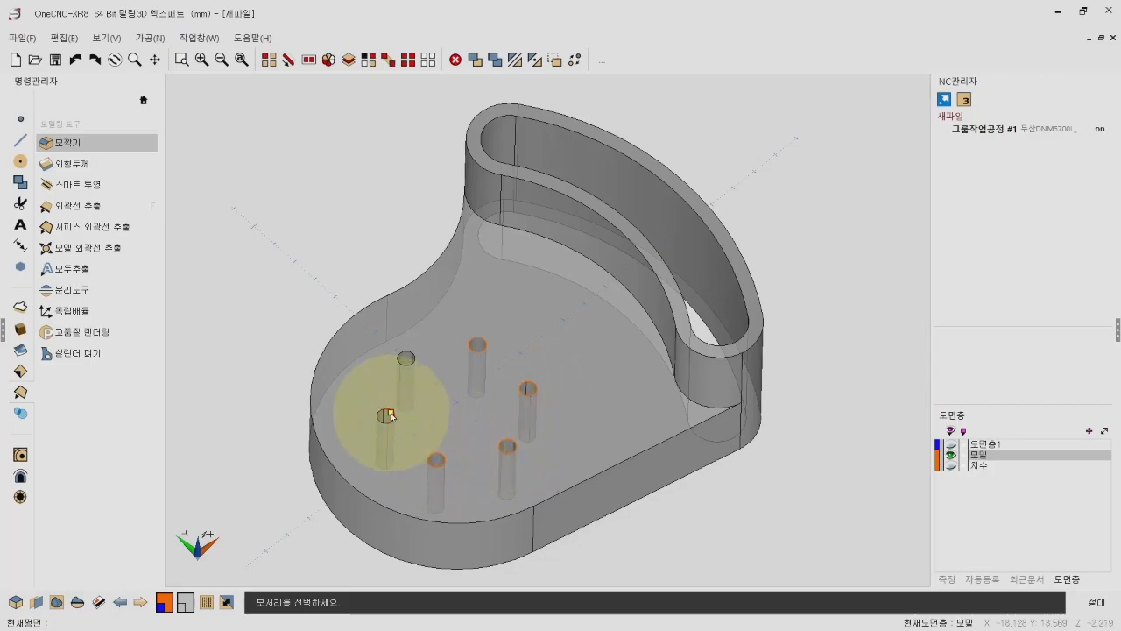
click(391, 416)
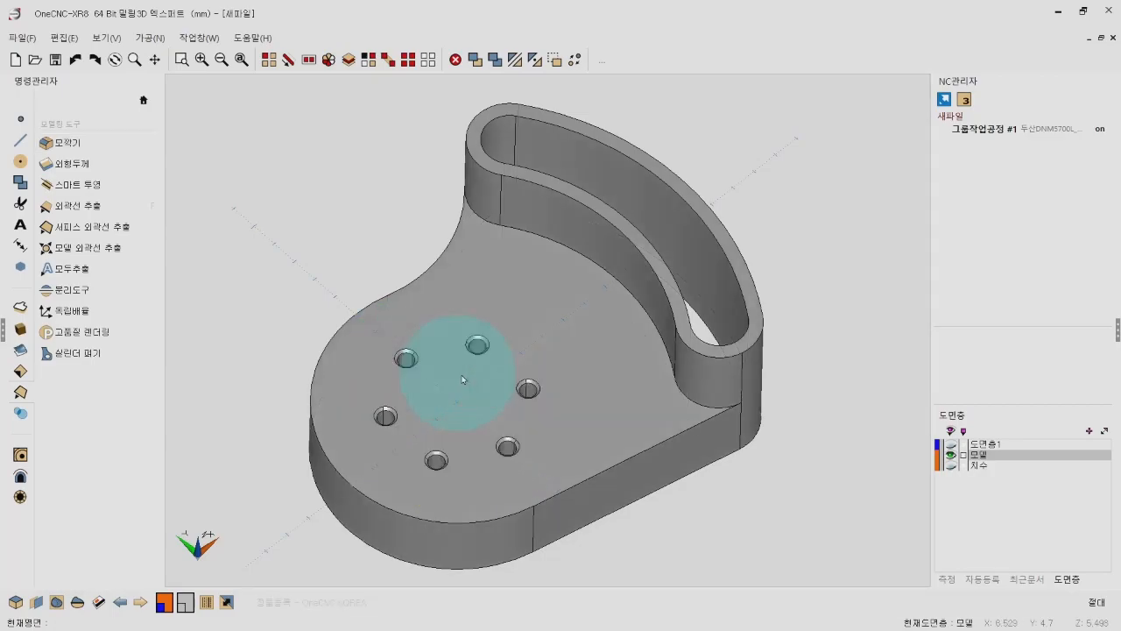
Step: Fillet (모깍기) the outer top edge of the raised slot boss all around with a radius of 1 mm
middle_drag(464, 379, 508, 361)
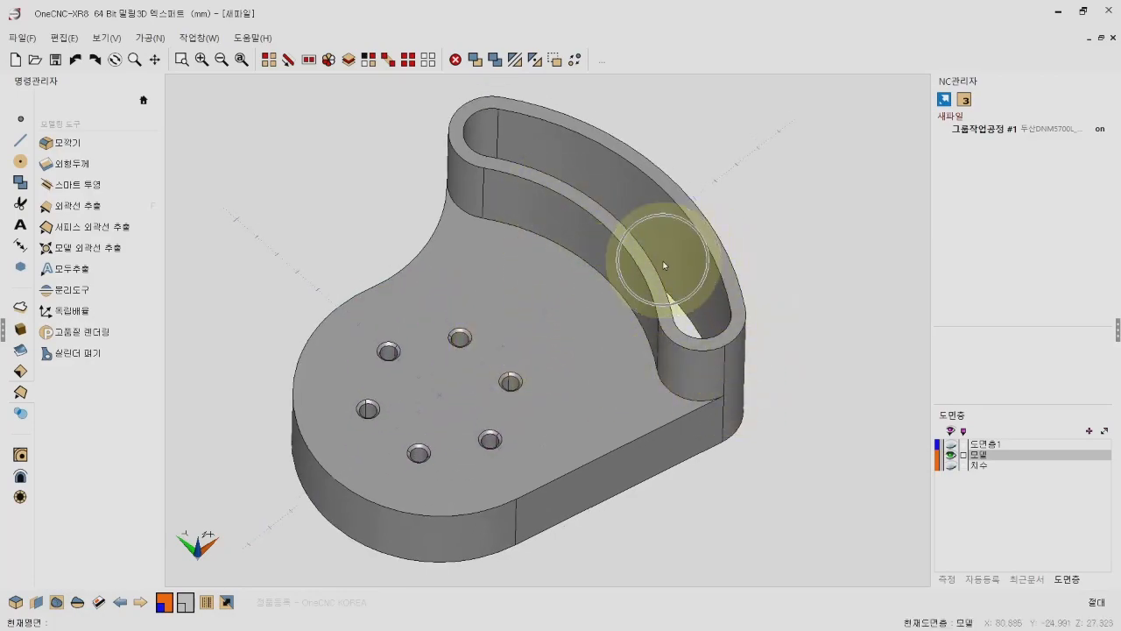
scroll(627, 180, up, 2)
middle_drag(632, 236, 609, 319)
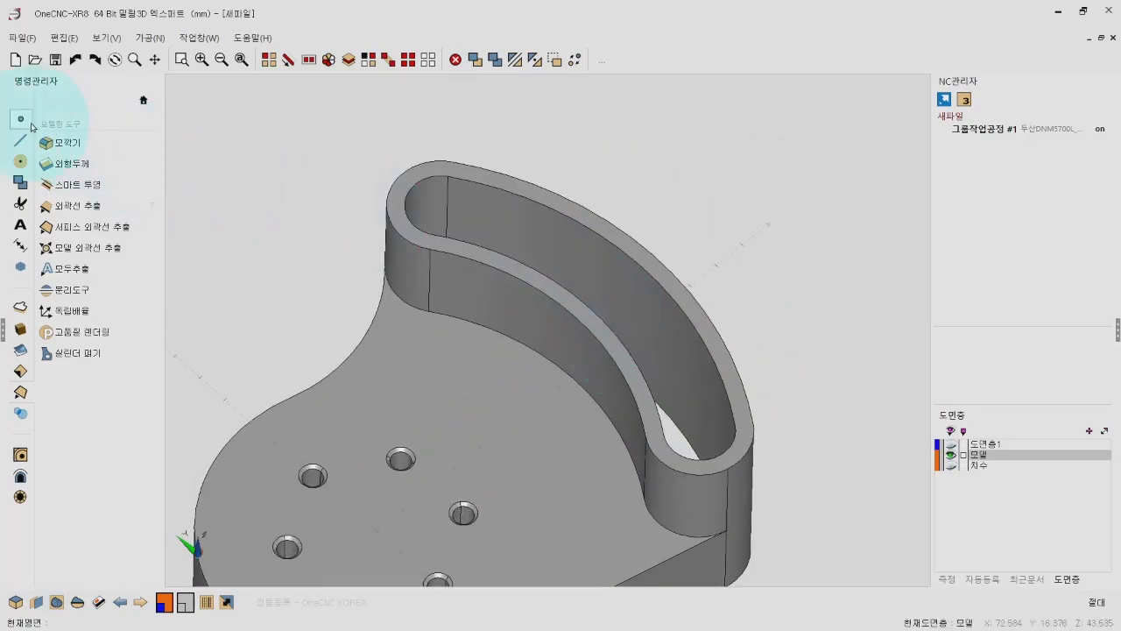
click(58, 141)
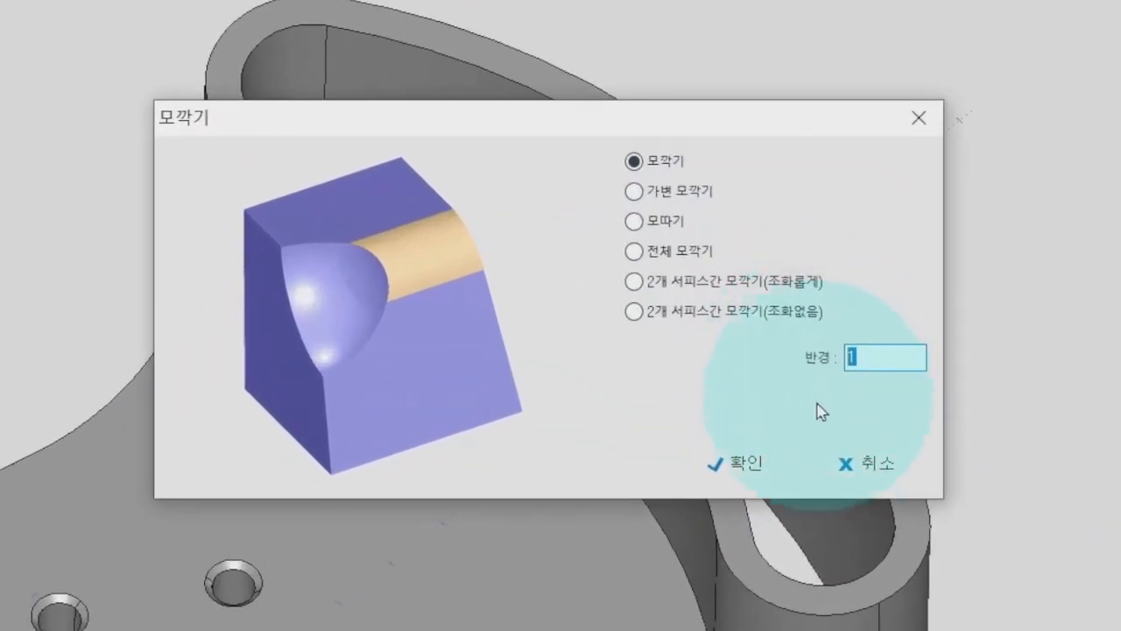
click(651, 398)
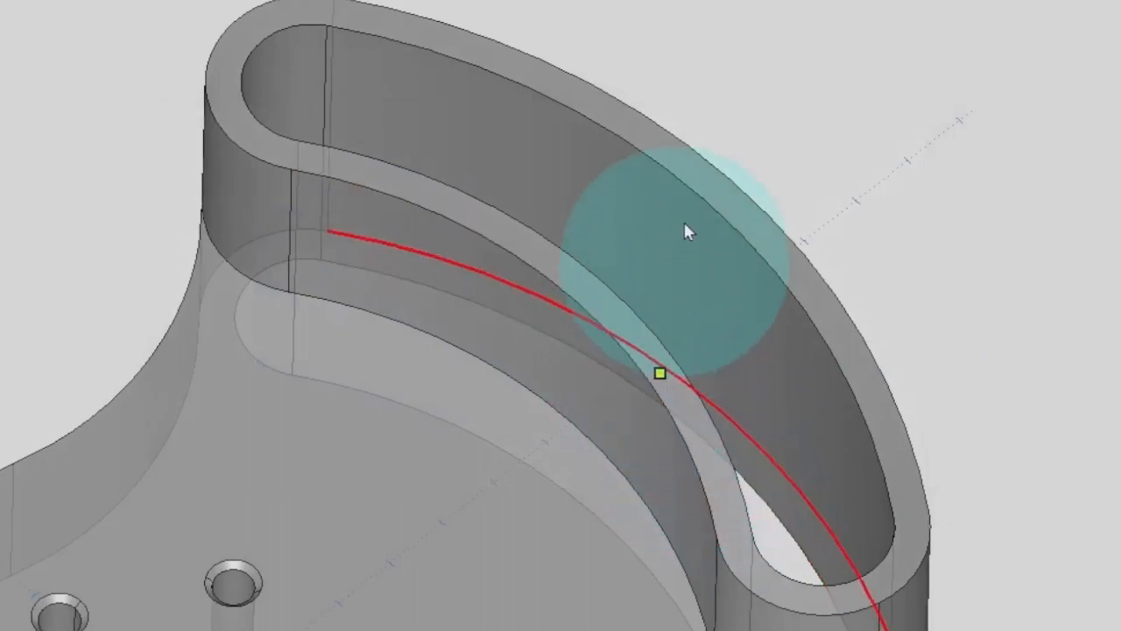
click(693, 151)
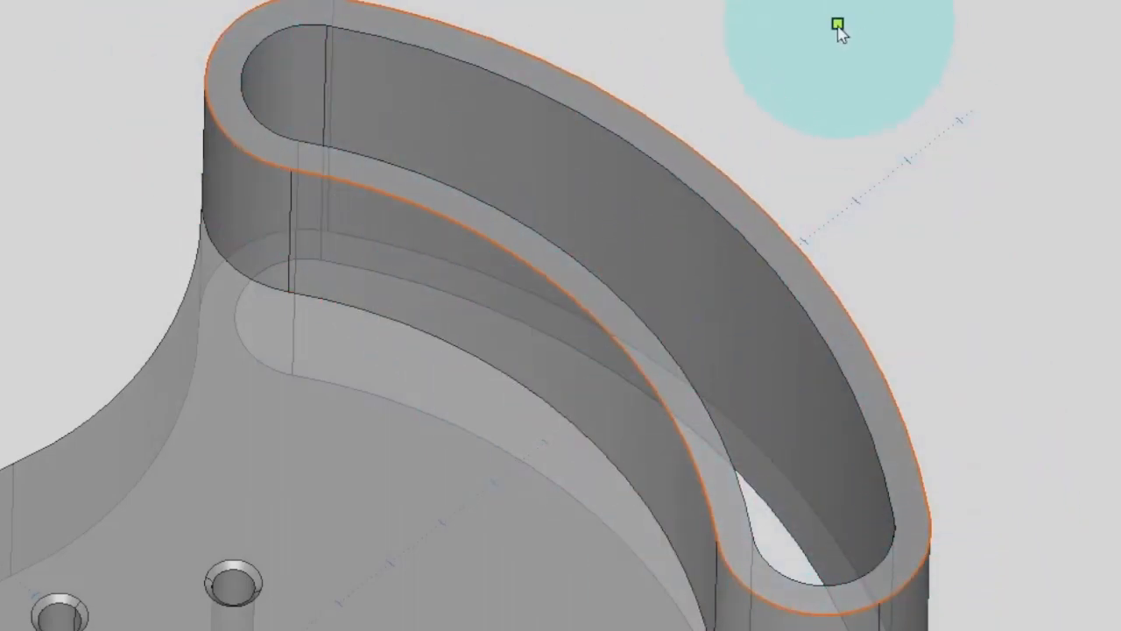
click(837, 29)
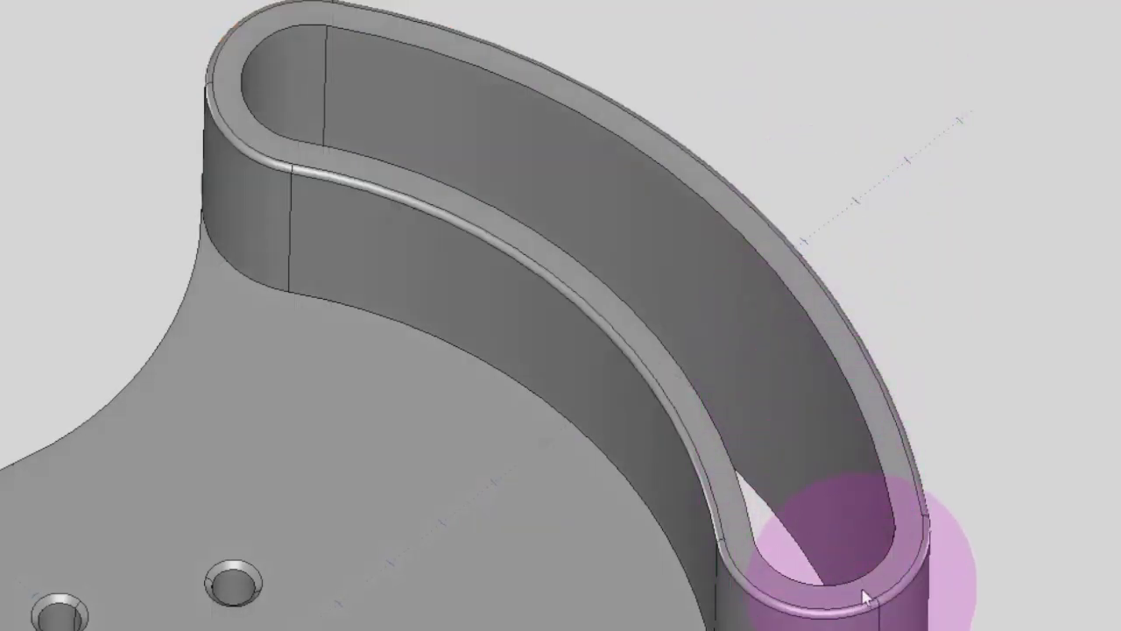
Step: Apply the bright green basic colour to the entire solid model with the solid colour command (솔리드 색상 넣기)
scroll(492, 236, down, 3)
middle_drag(708, 236, 636, 288)
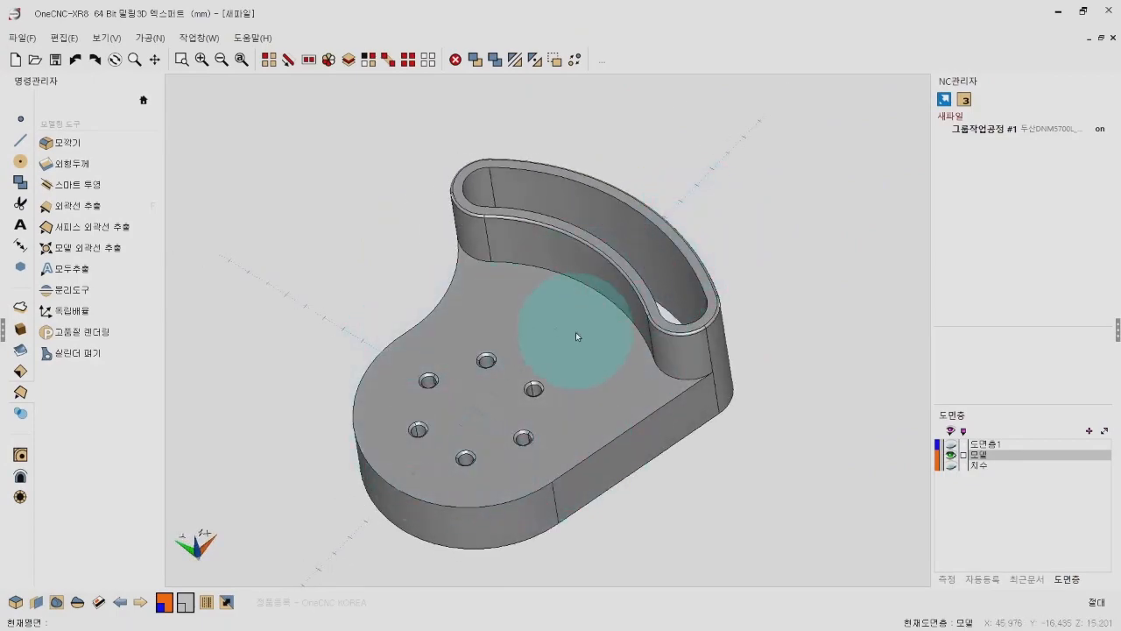
middle_drag(576, 335, 594, 327)
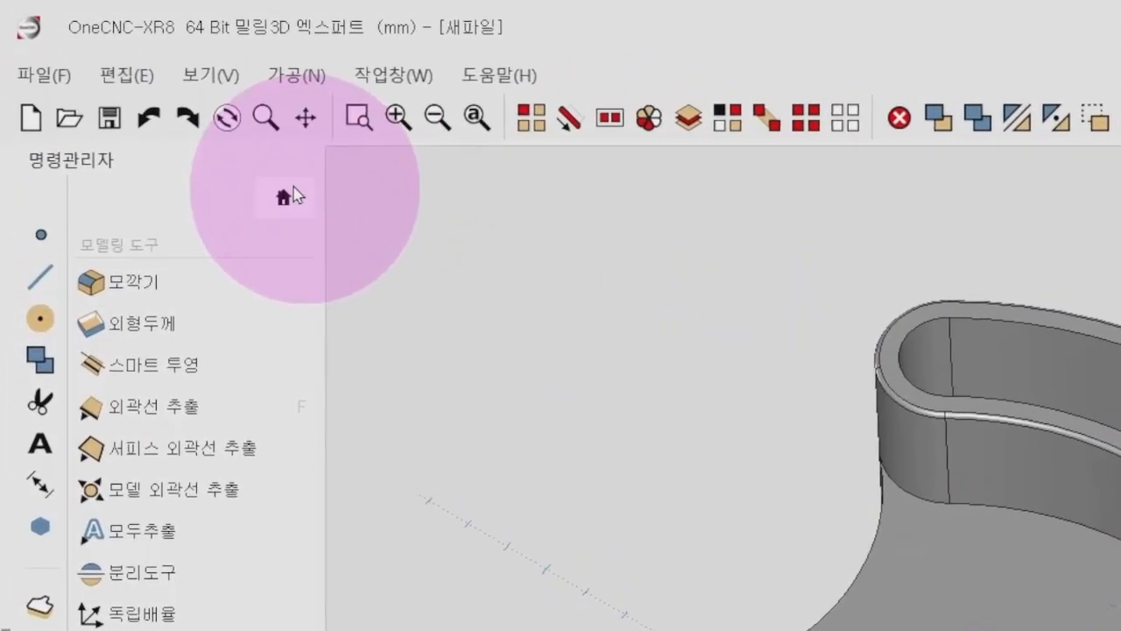
click(144, 99)
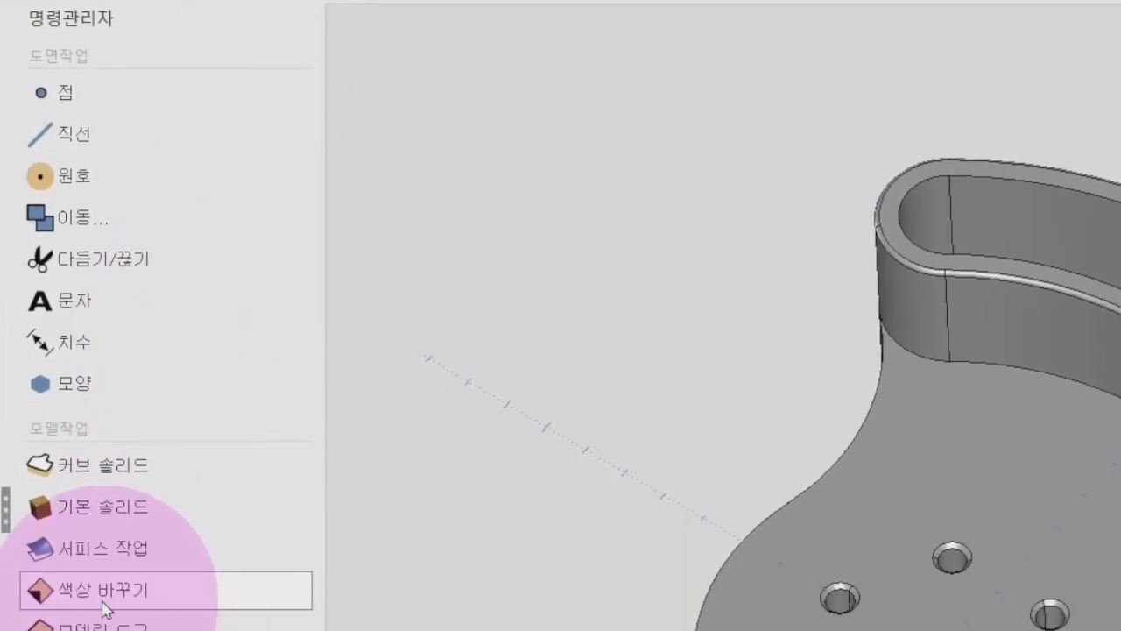
click(102, 601)
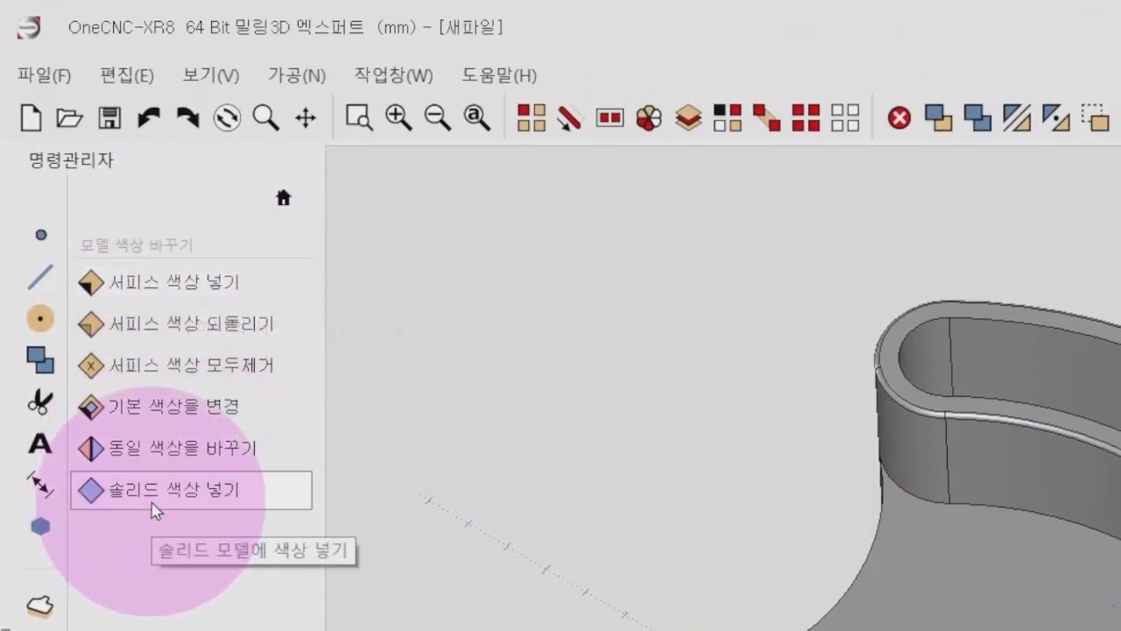
click(153, 511)
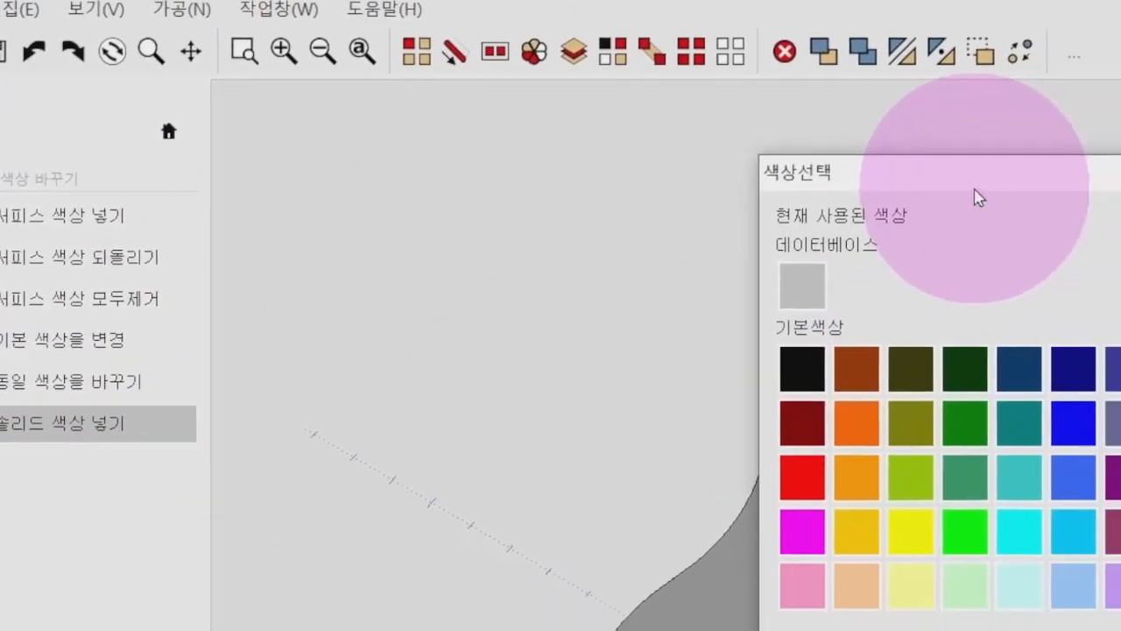
drag(974, 186, 353, 189)
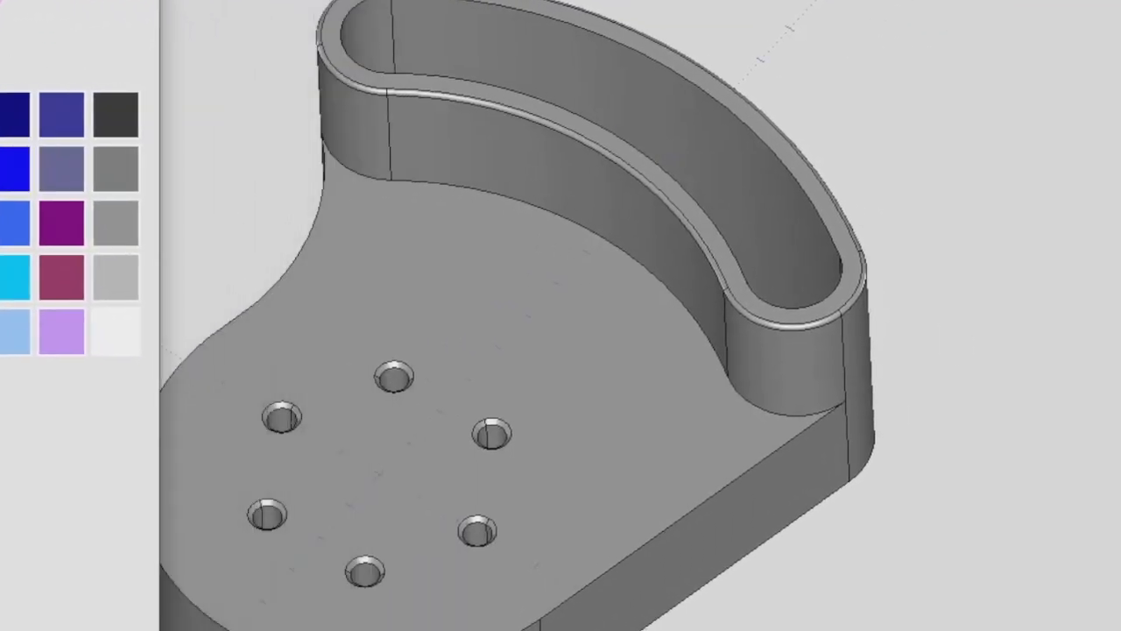
click(352, 525)
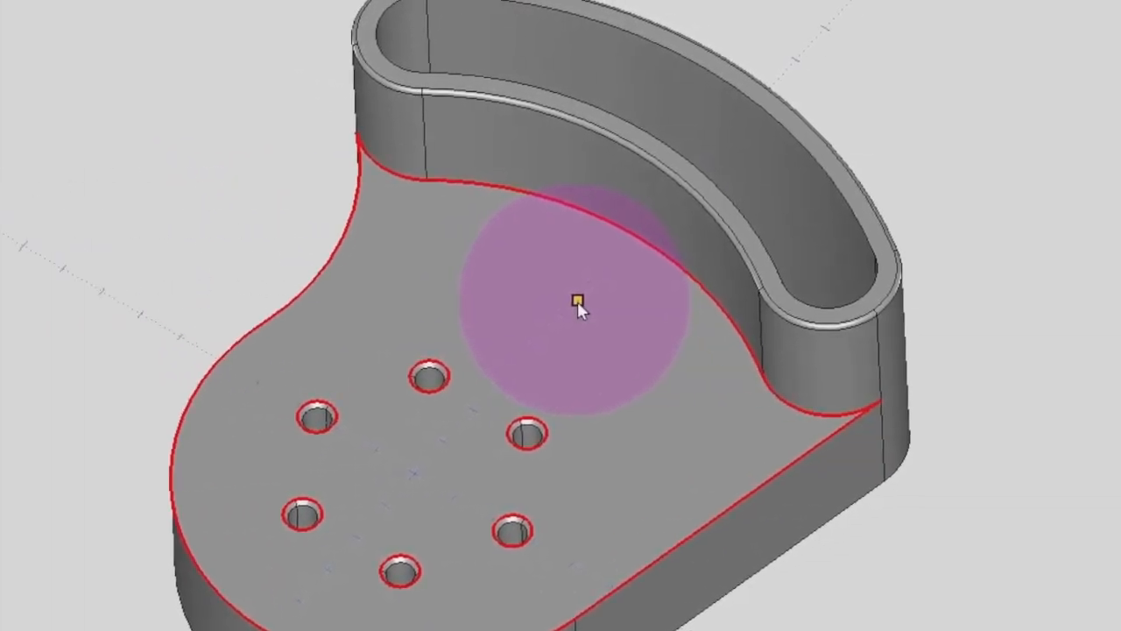
click(589, 303)
middle_drag(554, 170, 589, 403)
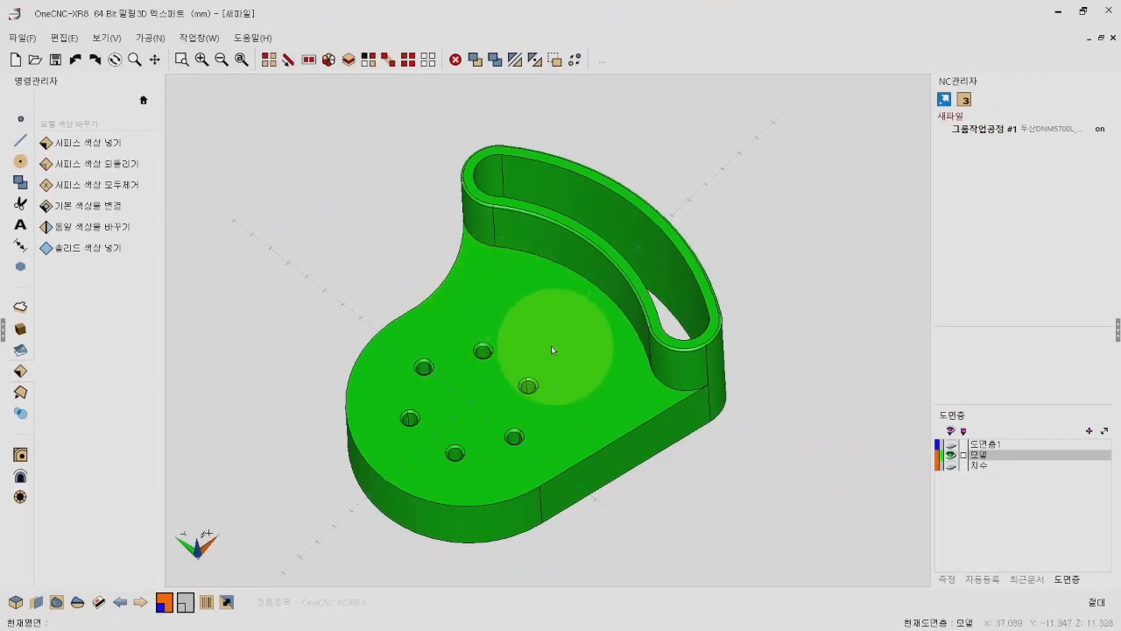
Step: Colour only the plate's flat top face around the six holes yellow-green with the surface colour command (서피스 색상 넣기)
click(94, 145)
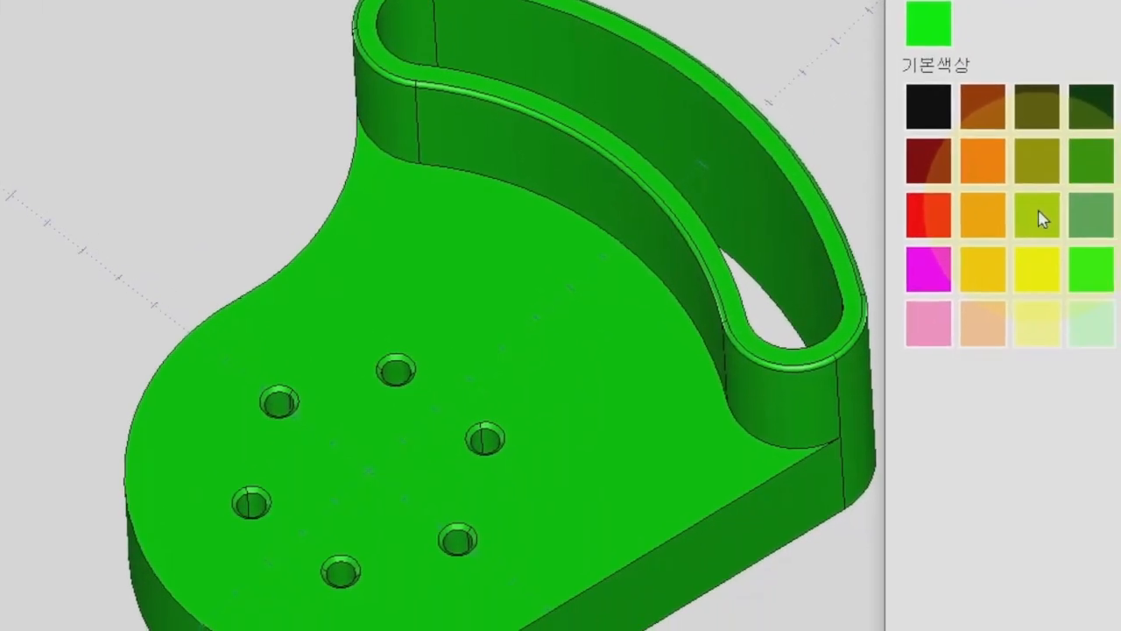
click(1040, 212)
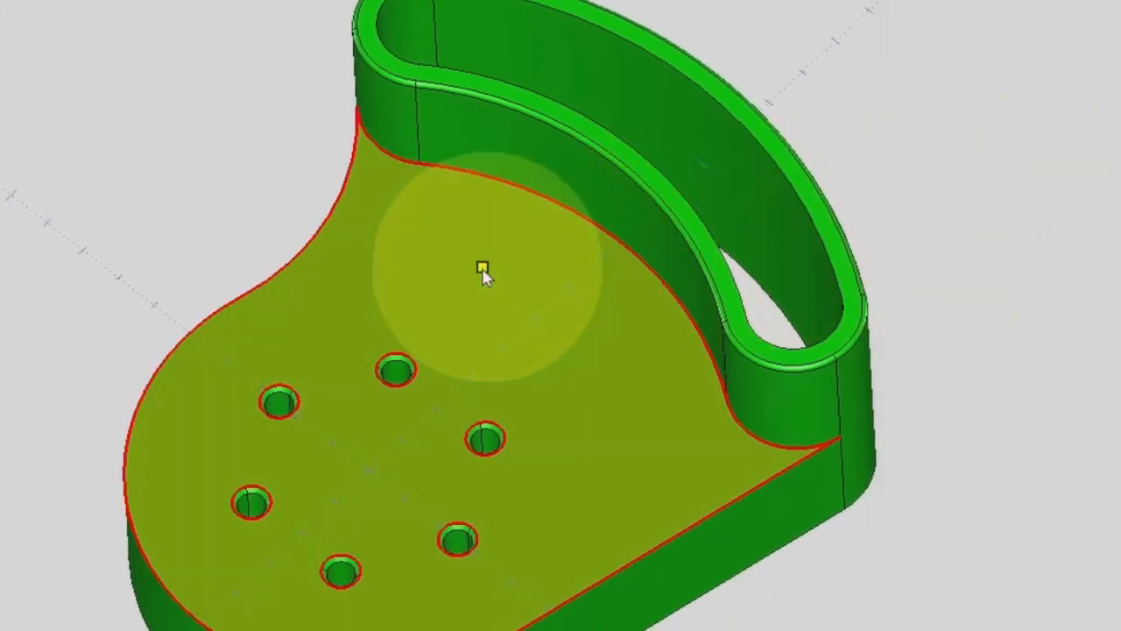
middle_drag(673, 327, 498, 302)
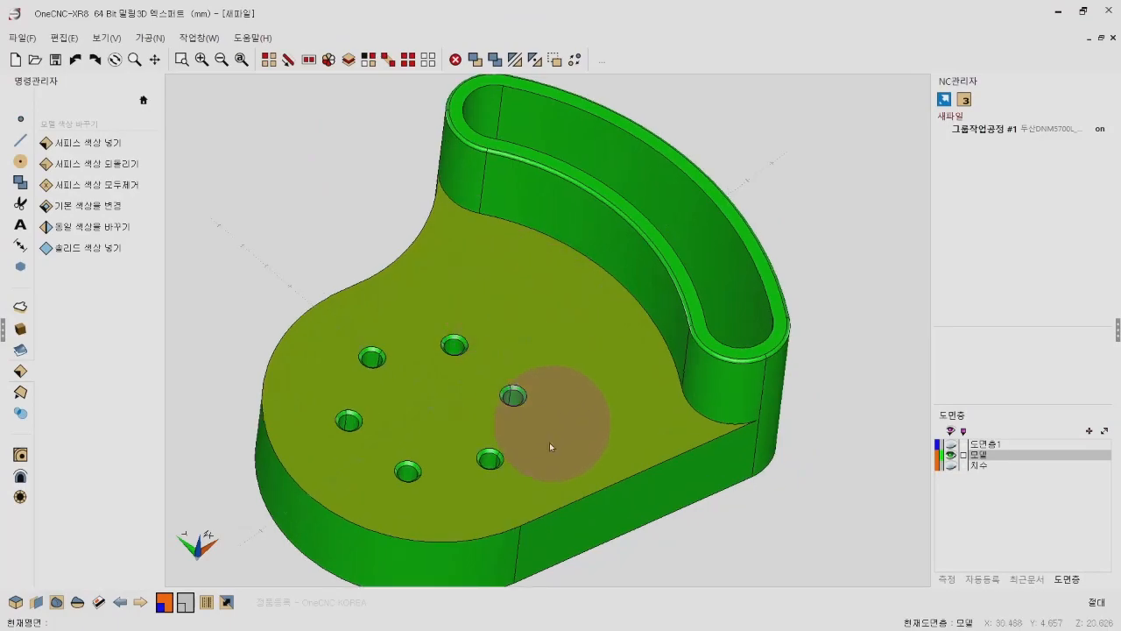